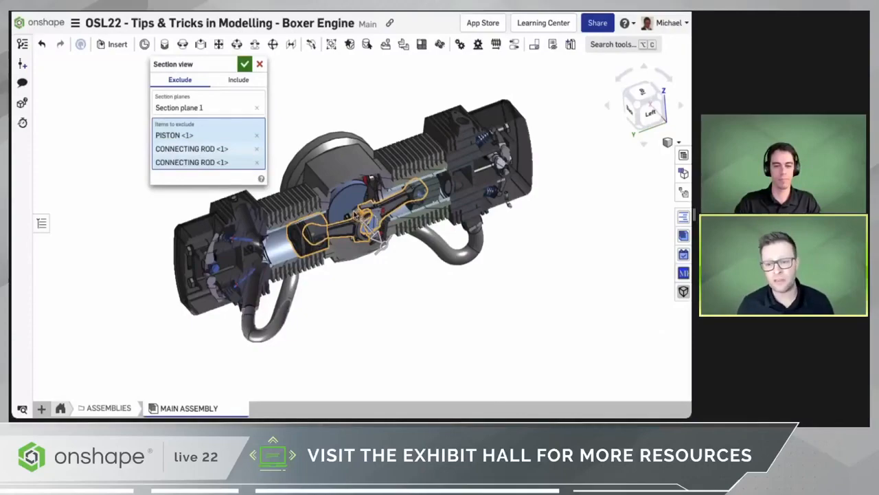
Exclude the rod cap and the second piston from the section cut, and apply the section view
scroll(350, 217, "up", 5)
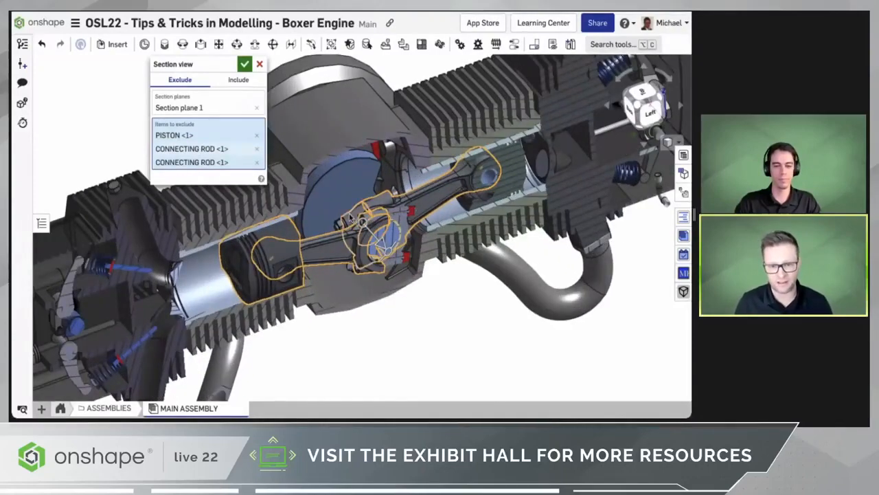
left_click(350, 217)
left_click(470, 201)
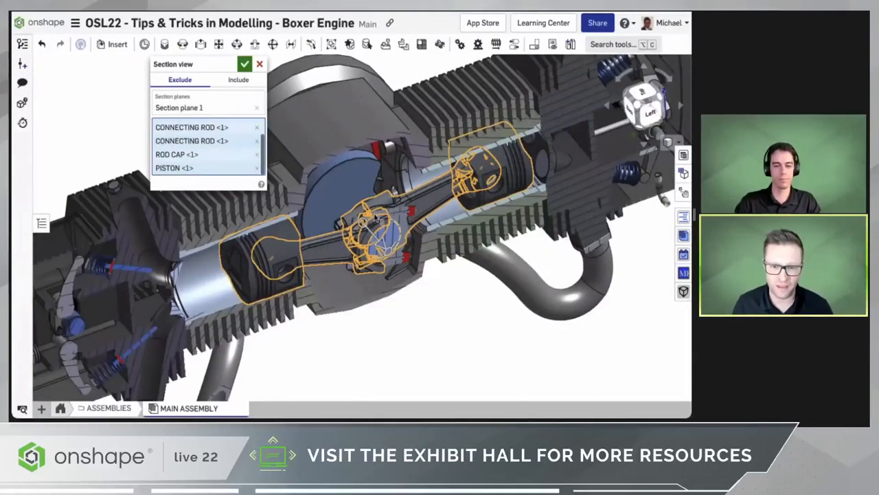
scroll(376, 218, "down", 5)
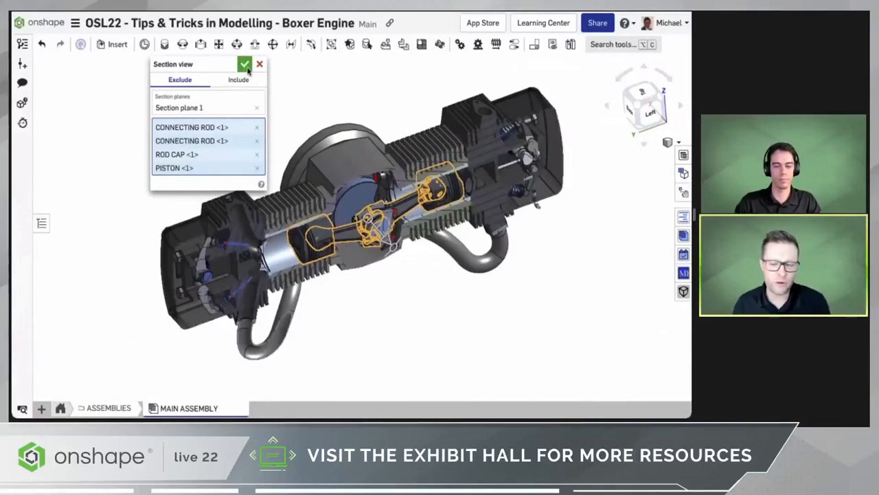
left_click(246, 66)
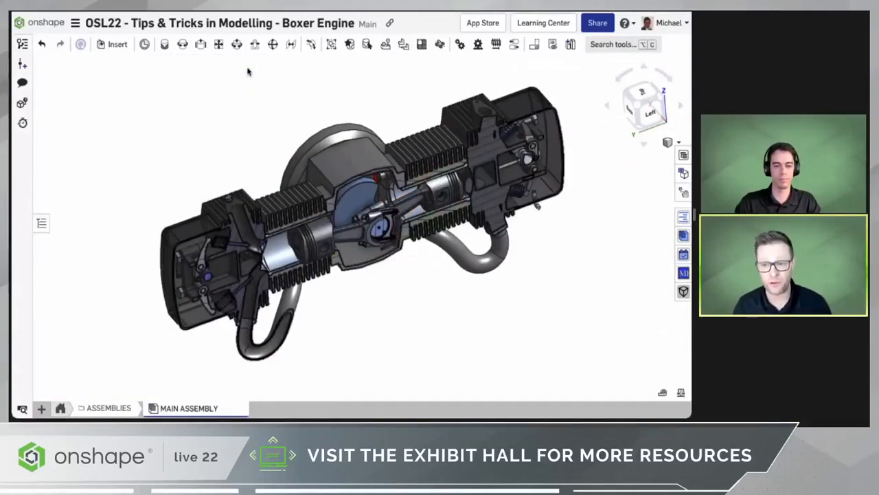
Save the current view as a named view called "Cylinder Section View" and turn the section view off
left_click(667, 144)
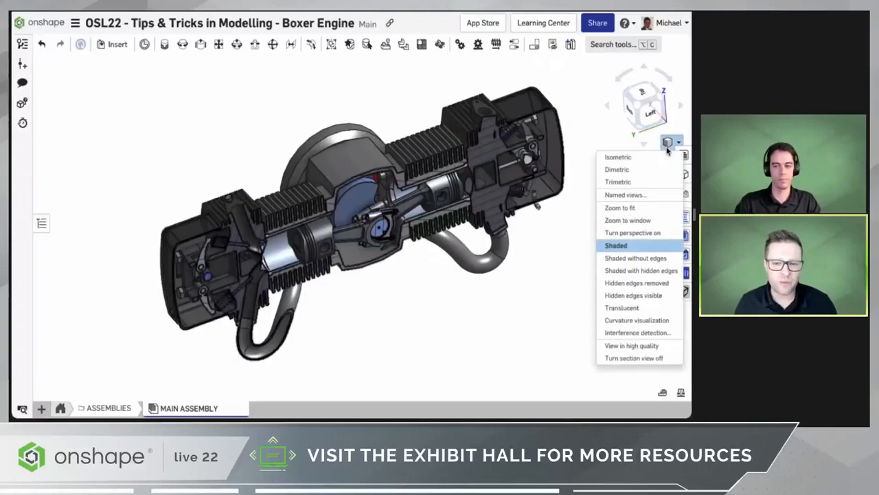
left_click(665, 194)
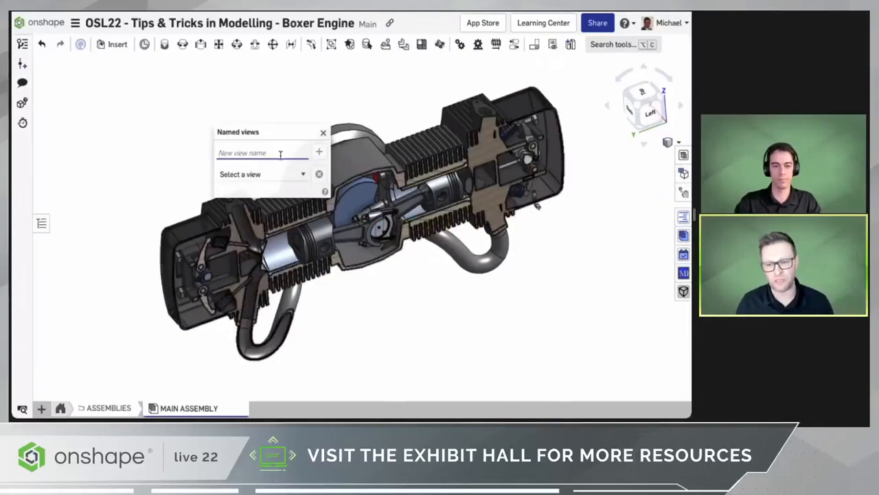
type("Cylinder Section View")
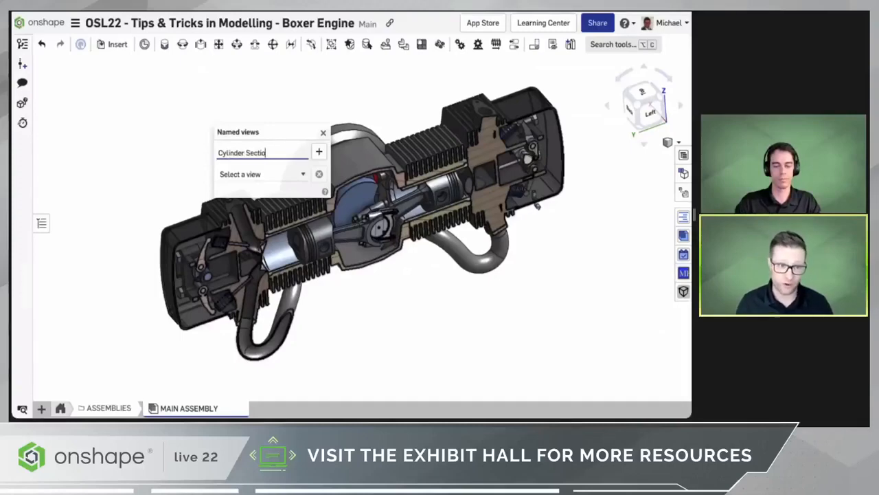
left_click(319, 152)
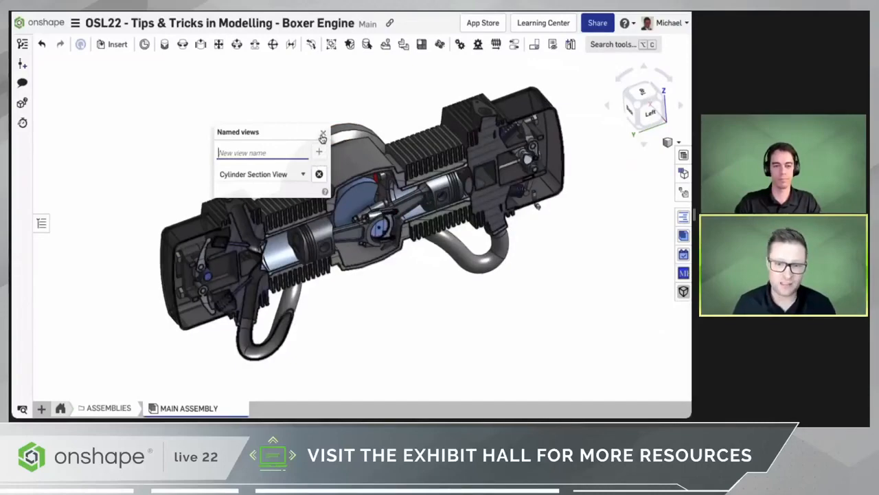
left_click(322, 134)
left_click(678, 142)
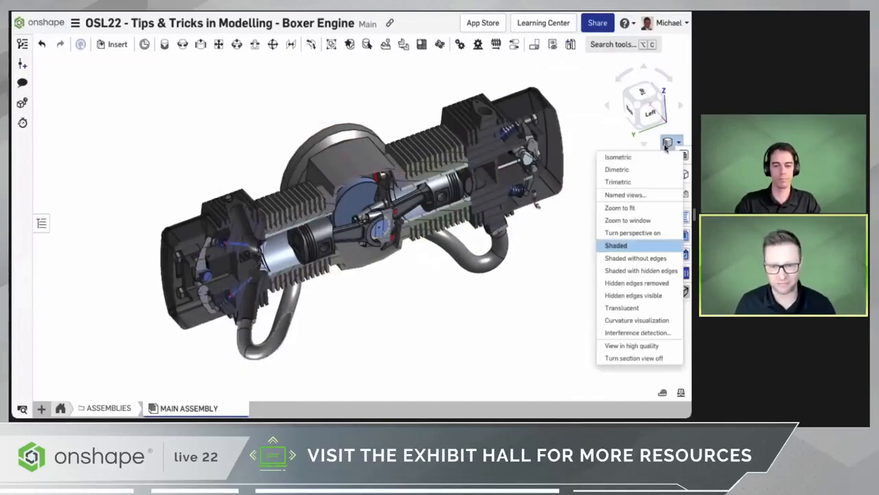
left_click(646, 358)
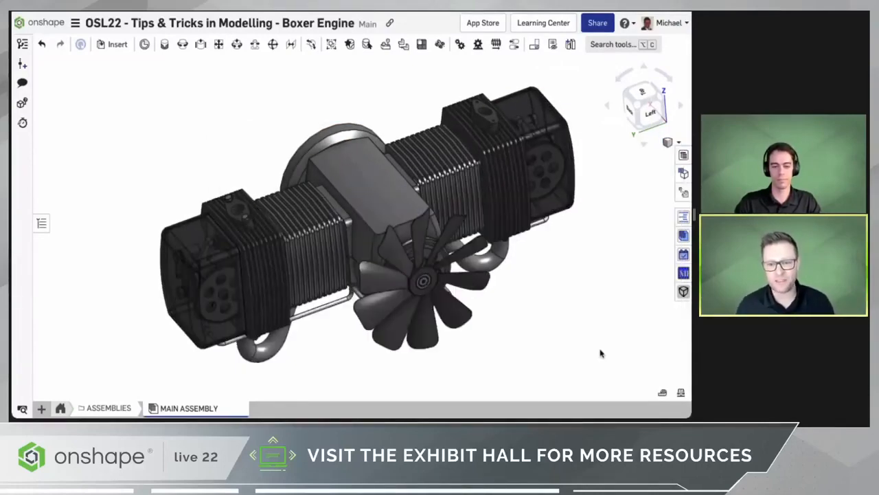
Rename the Crankshaft Rotation mate as "Crankshaft Rotation****ANIMATE ME!!!*****"
left_click(41, 223)
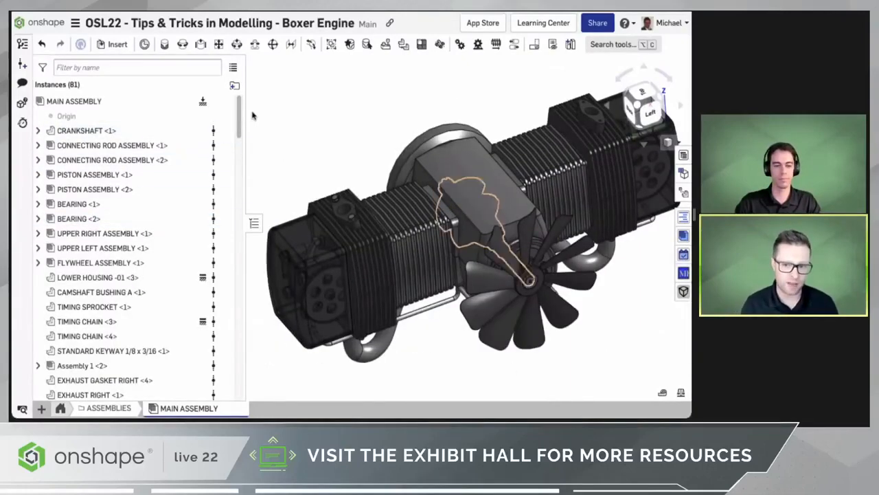
scroll(240, 114, "down", 1)
left_click_drag(241, 113, 233, 238)
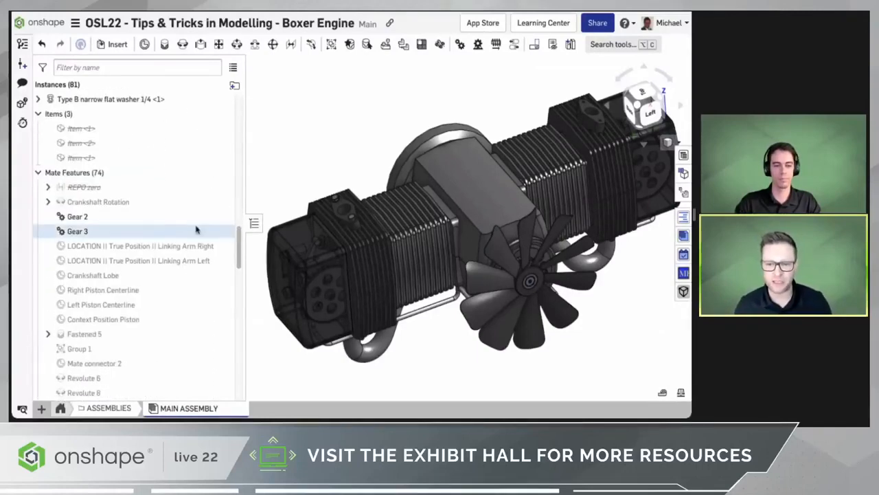
right_click(141, 203)
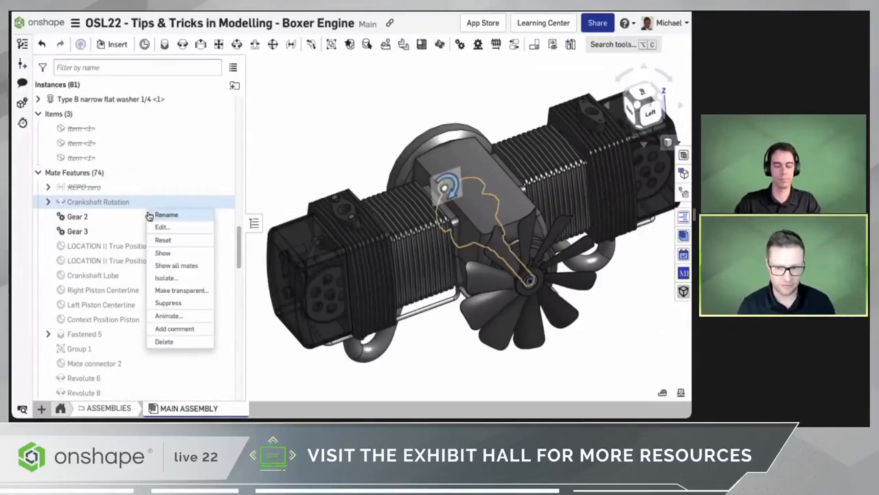
left_click(149, 214)
left_click(145, 204)
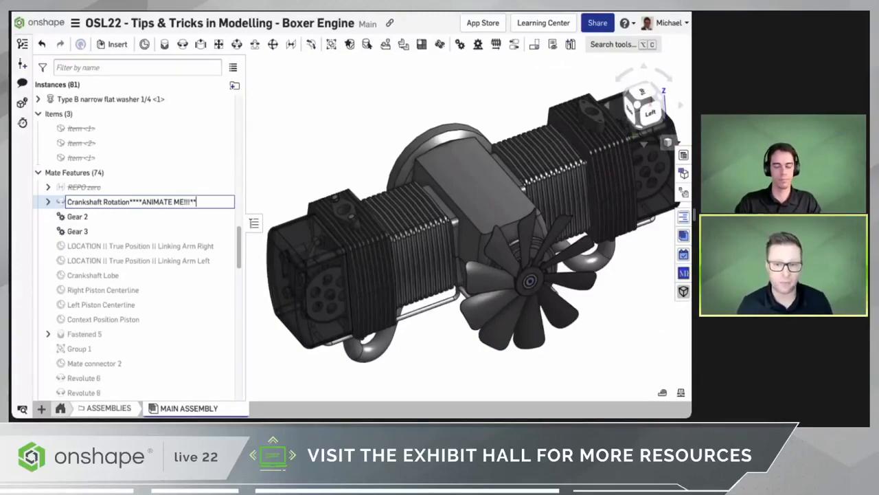
key("Escape")
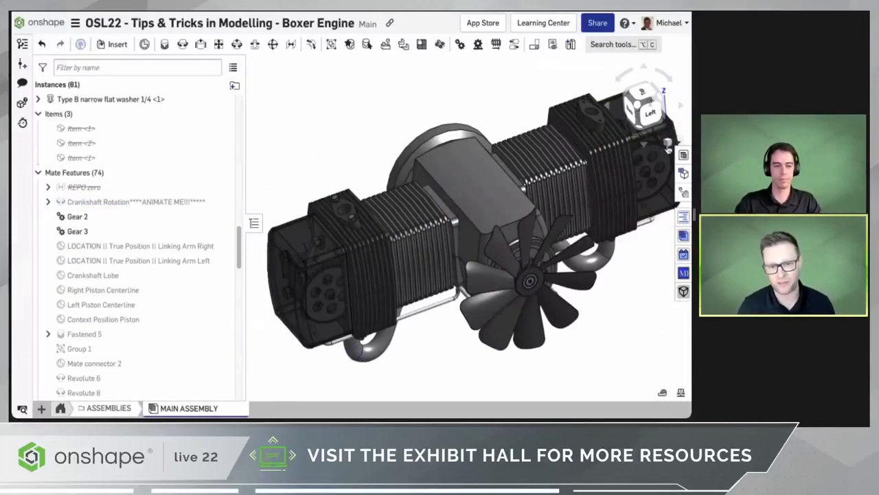
Restore the named view "Cylinder Section View" of the engine assembly
left_click(668, 145)
left_click(665, 197)
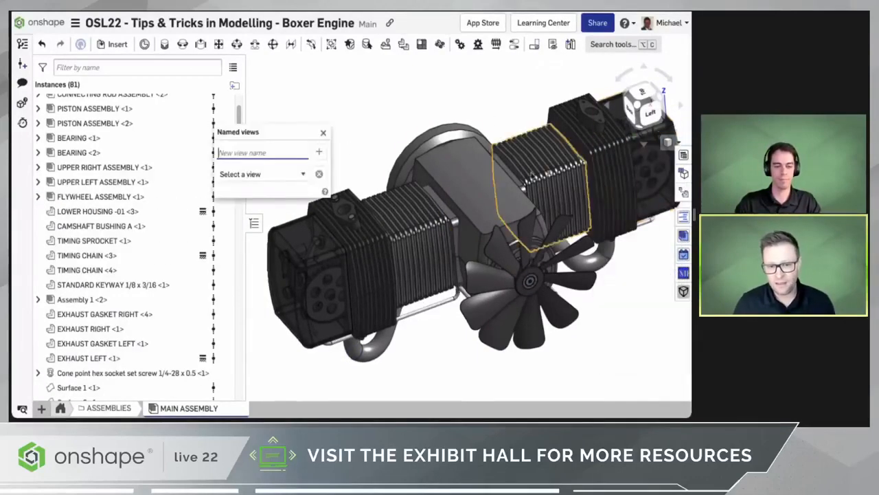
left_click(254, 173)
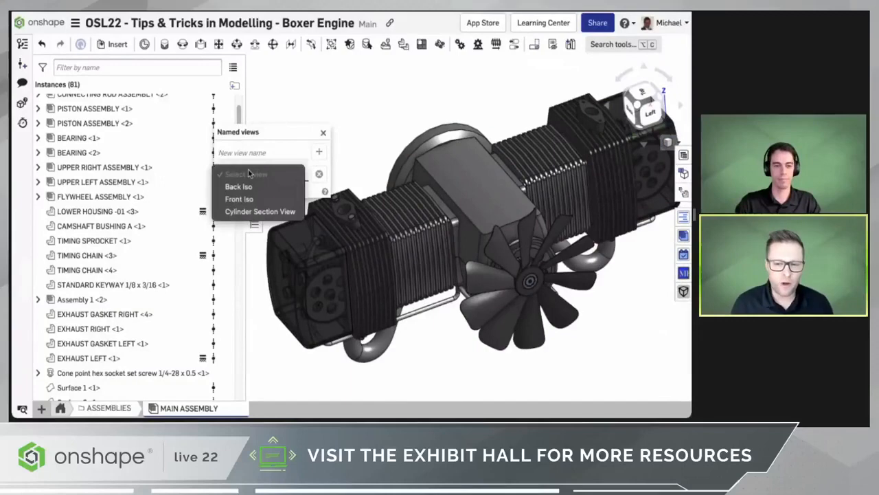
left_click(257, 210)
left_click(324, 135)
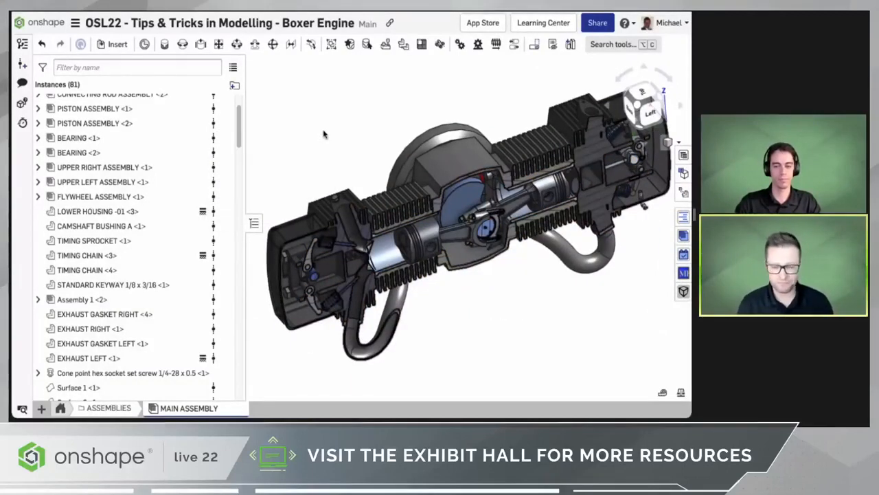
Animate the Crankshaft Rotation mate with 150 steps and Loop playback, and examine the moving pistons up close
left_click_drag(240, 127, 241, 237)
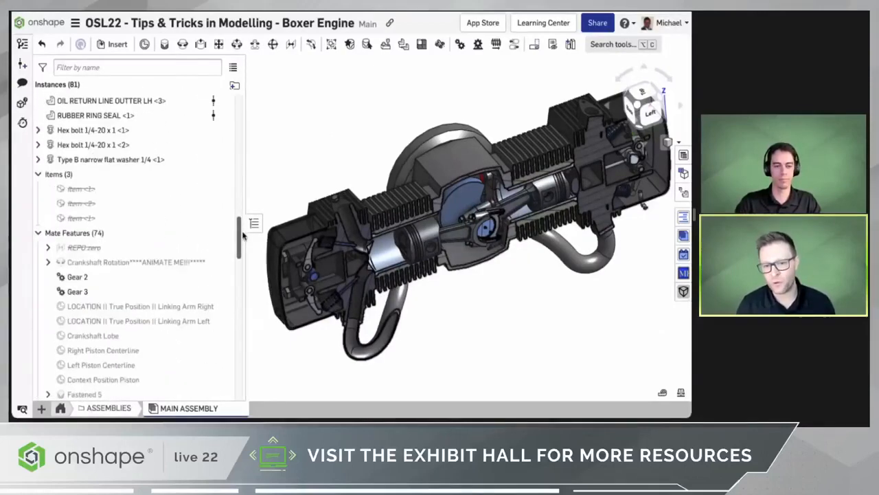
right_click(138, 265)
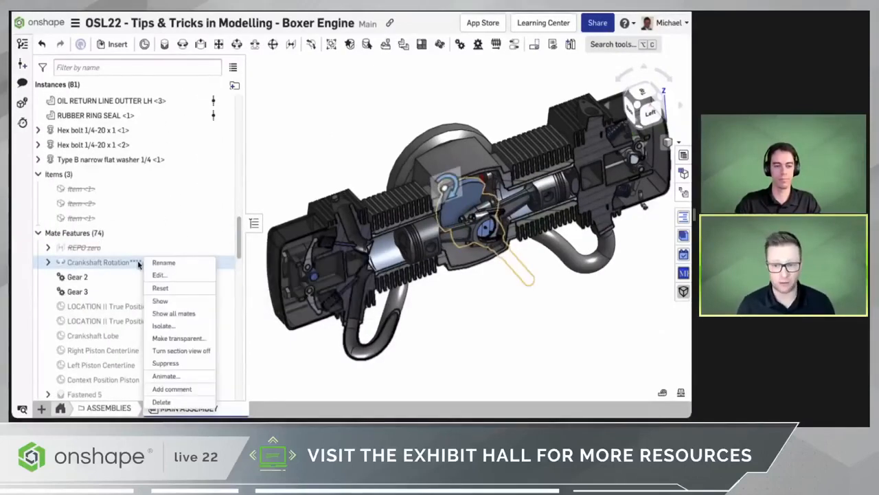
left_click(177, 379)
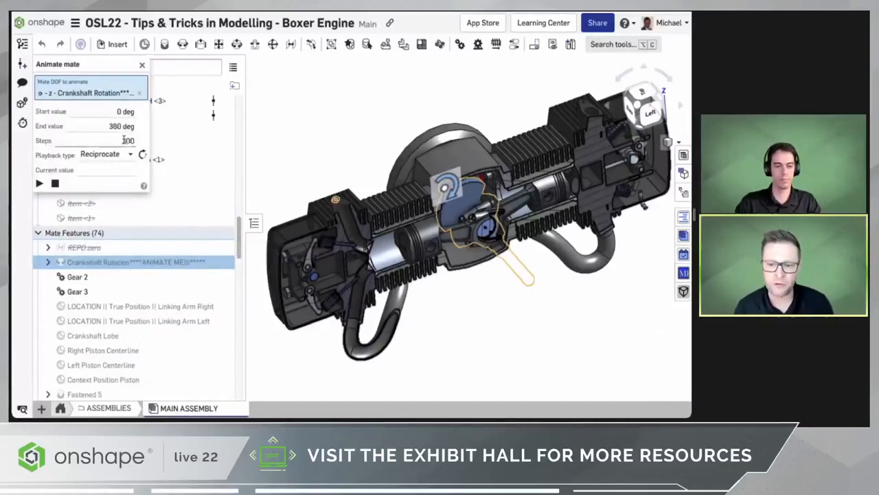
left_click(121, 140)
type("1")
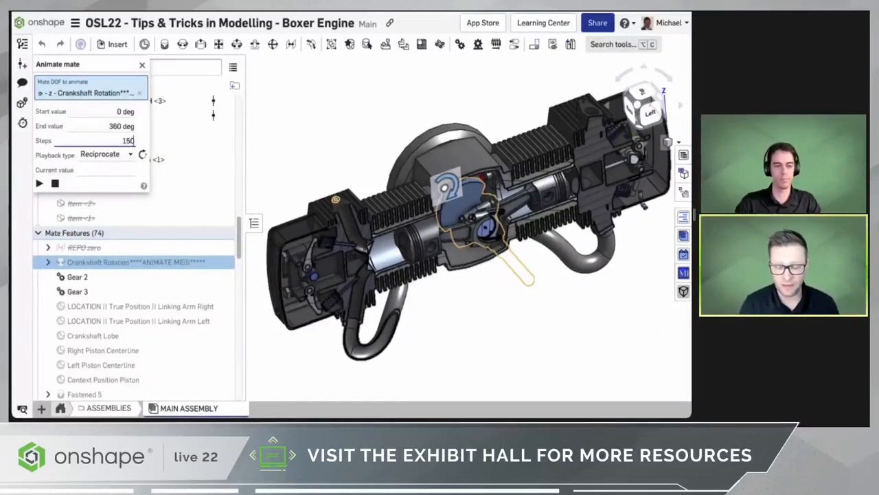
left_click(117, 155)
left_click(93, 199)
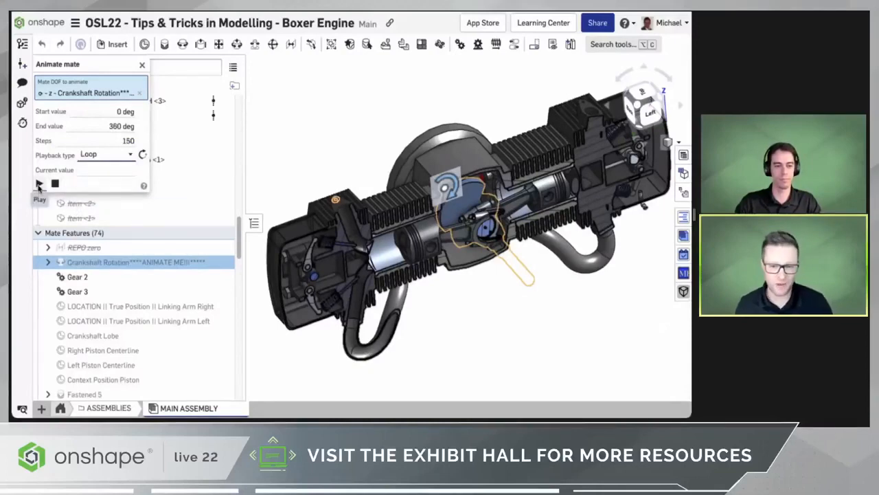
left_click(39, 184)
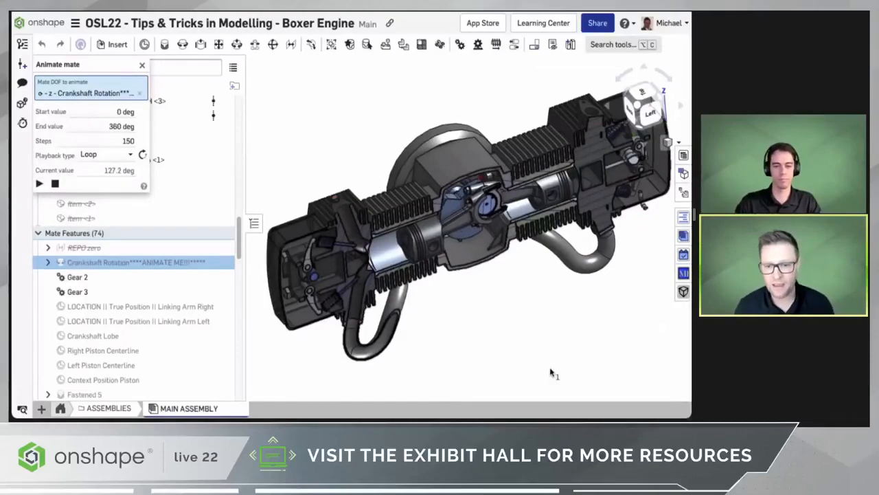
scroll(451, 270, "up", 5)
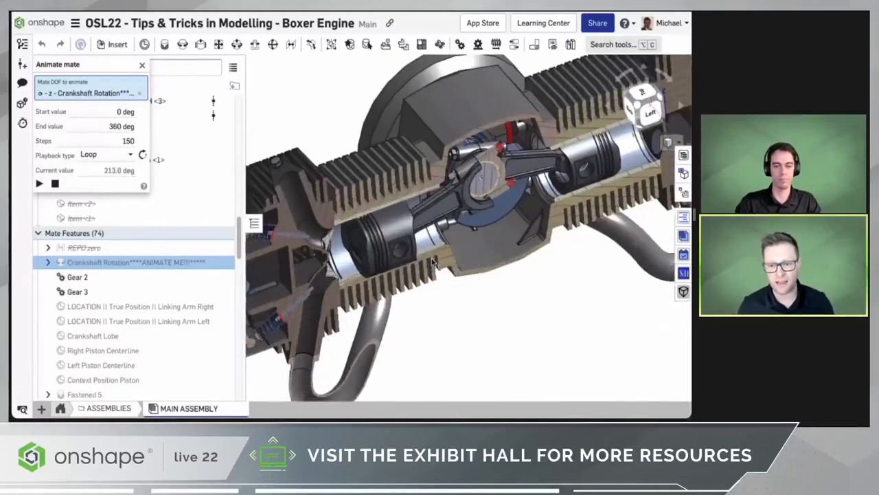
right_click_drag(450, 270, 433, 259)
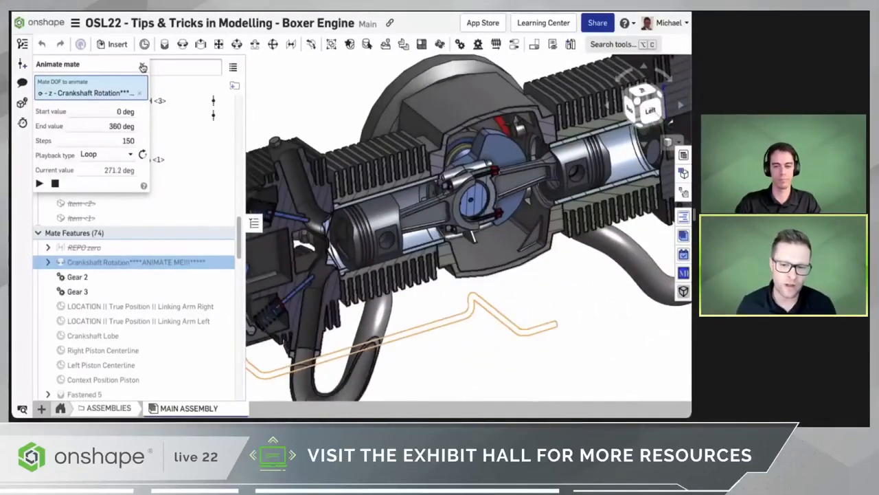
End the crankshaft animation and turn the section view off
key("Escape")
scroll(403, 224, "down", 5)
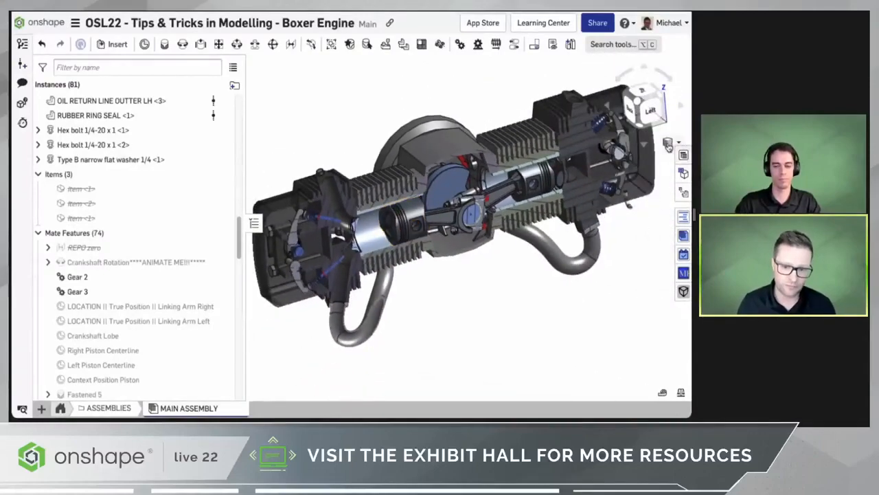
left_click(668, 143)
left_click(660, 358)
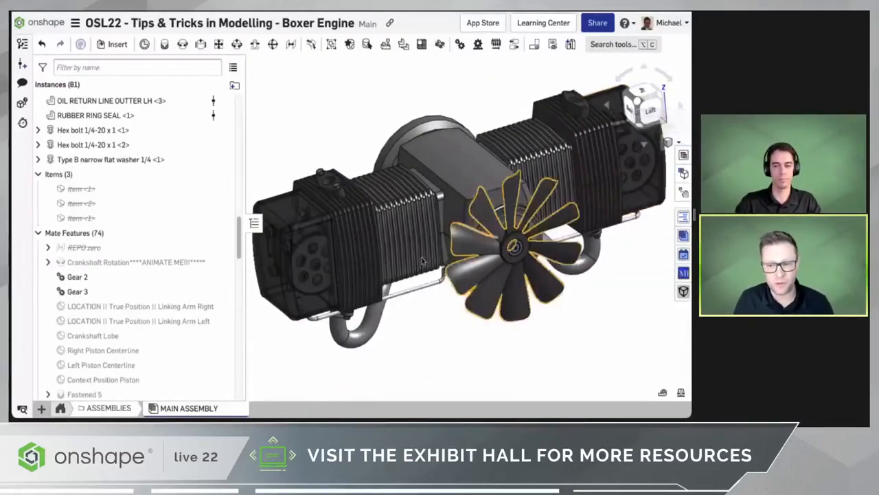
Animate the Crankshaft Rotation mate on the unsectioned engine with 100 steps and Loop playback, and collapse the instance list
right_click(165, 263)
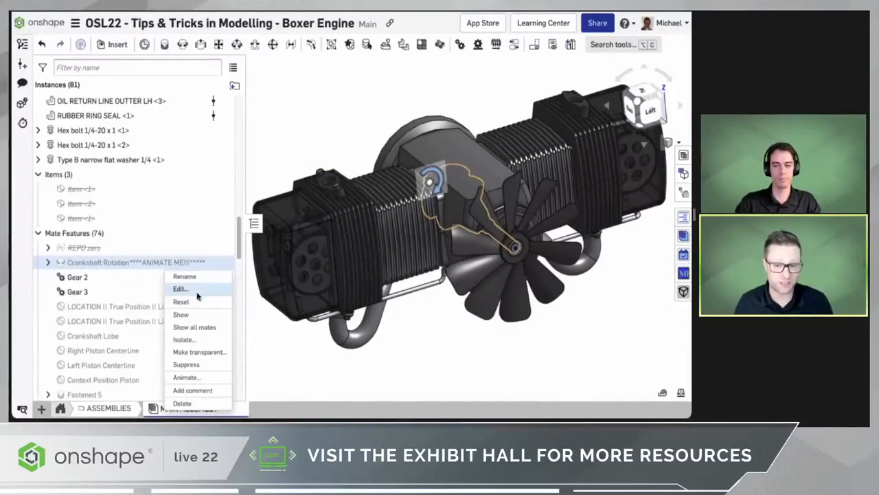
left_click(186, 377)
double_click(128, 140)
type("100")
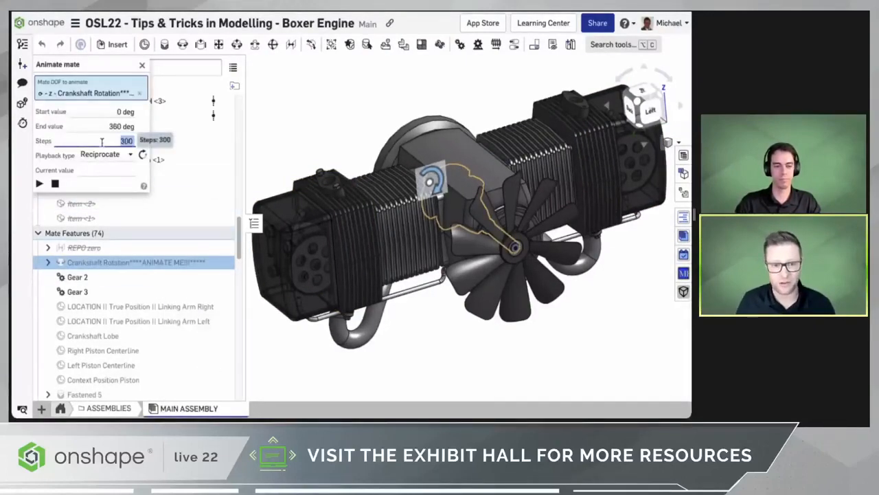
left_click(106, 154)
left_click(97, 201)
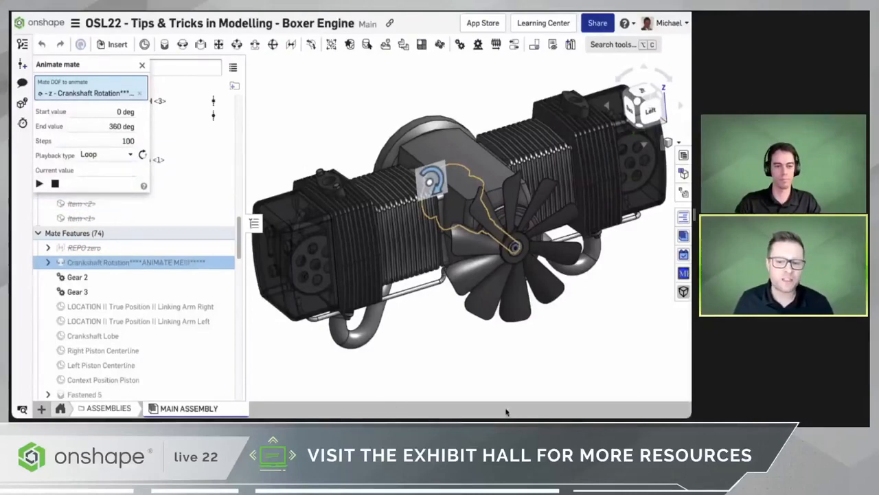
left_click(254, 226)
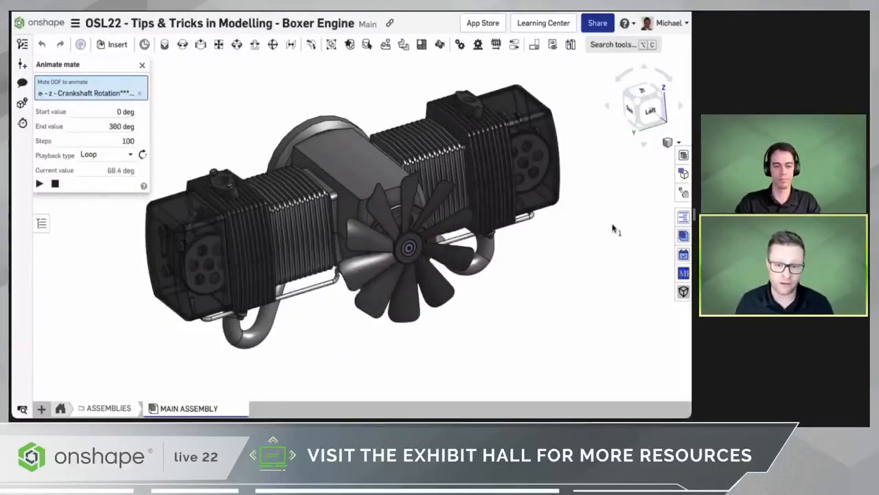
Make the finned cylinder and the adjoining cylinder head on the near side transparent to expose the moving piston
right_click(297, 225)
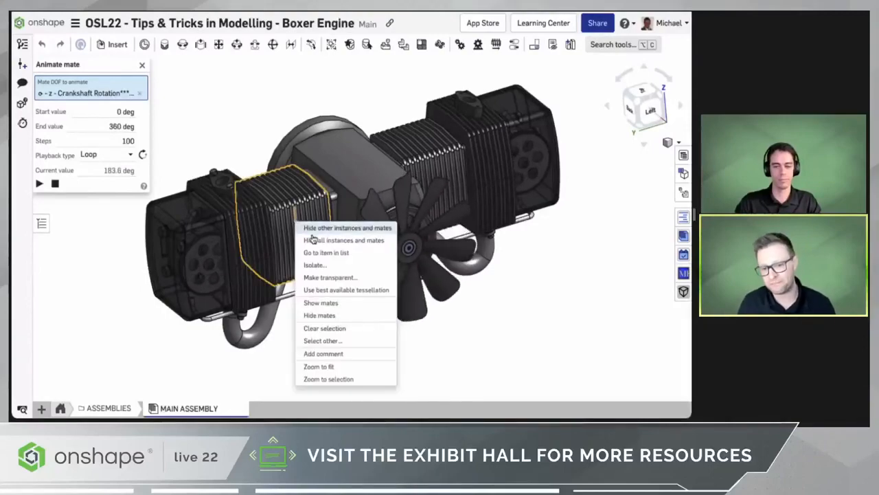
left_click(322, 277)
right_click(255, 233)
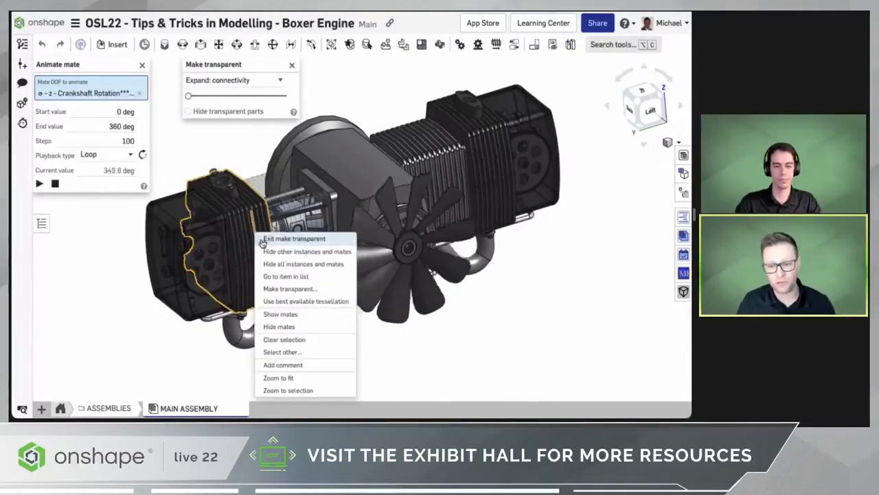
left_click(306, 291)
scroll(251, 230, "up", 3)
scroll(254, 235, "up", 8)
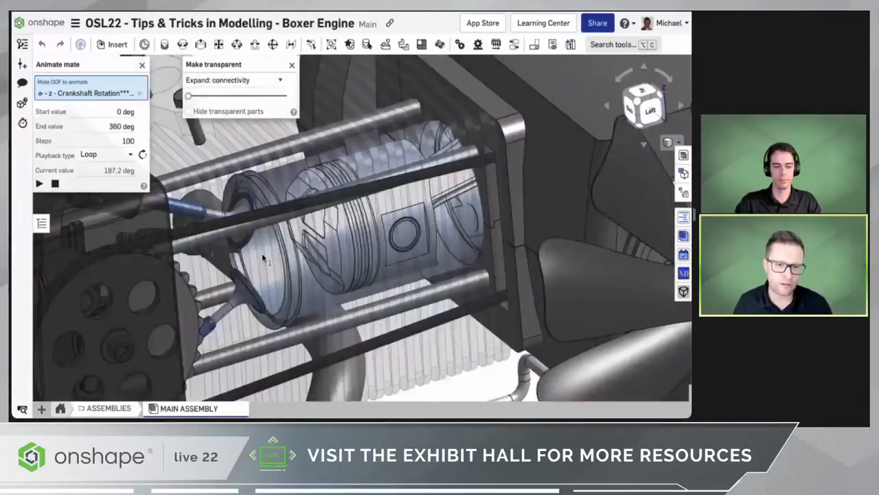
Start a section view of the whole engine with its section plane on the fan's central hub
mouse_move(265, 254)
right_mouse_down()
mouse_move(251, 245)
mouse_move(248, 252)
right_mouse_up()
scroll(248, 249, "down", 10)
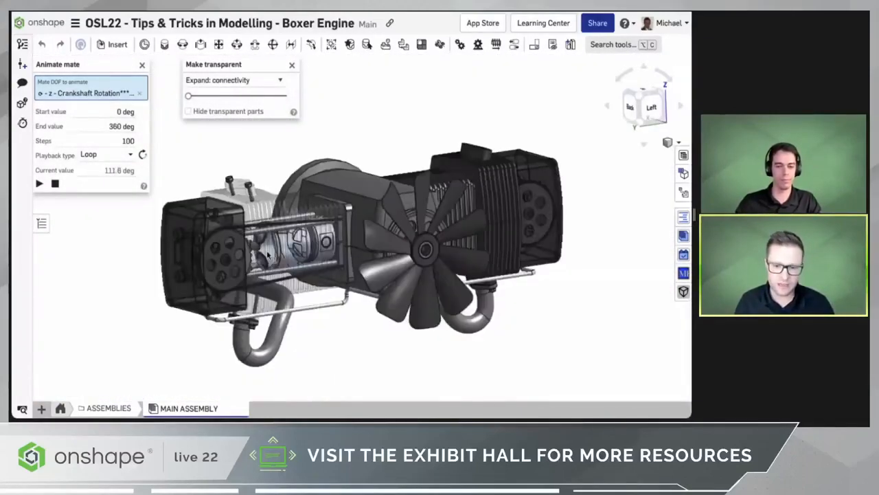
left_click(670, 142)
left_click(656, 352)
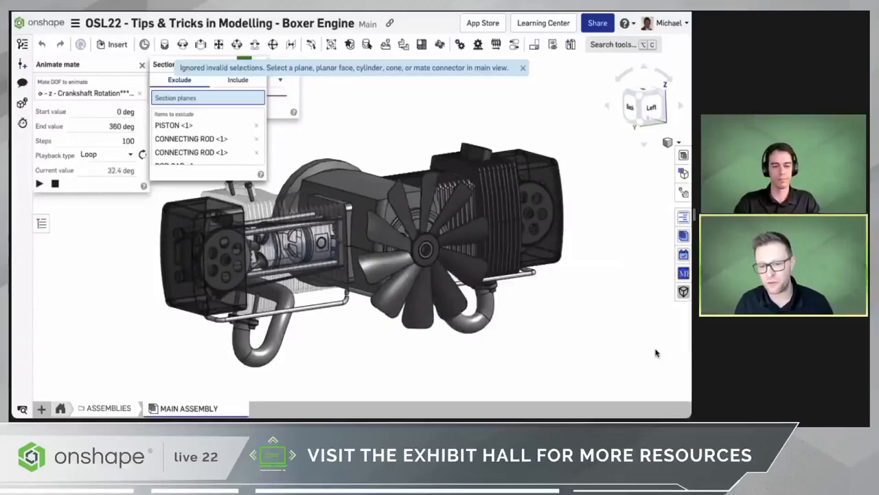
left_click(438, 251)
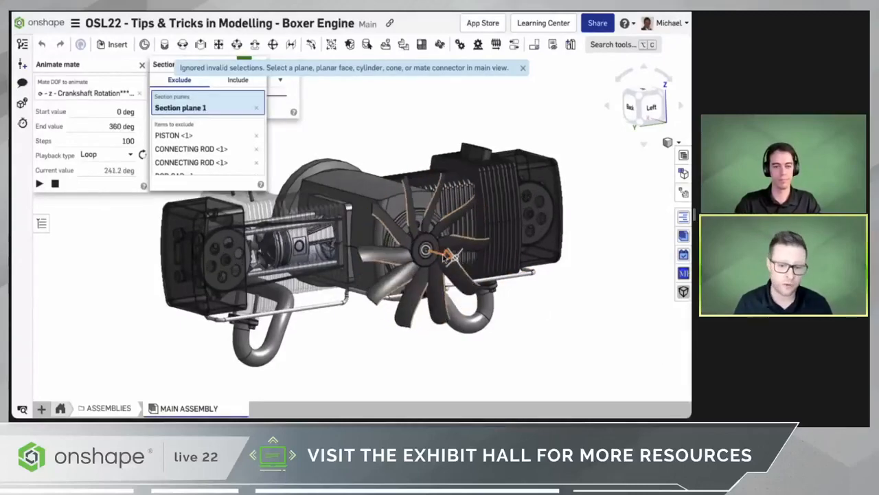
Offset the section plane about -223 mm from the fan hub to cut through the crankcase and cylinders, inspect the cut, and accept the section
left_click_drag(448, 255, 324, 211)
scroll(411, 265, "up", 5)
scroll(326, 212, "down", 5)
middle_click_drag(326, 212, 415, 261)
left_click_drag(415, 261, 400, 255)
right_click_drag(533, 269, 510, 275)
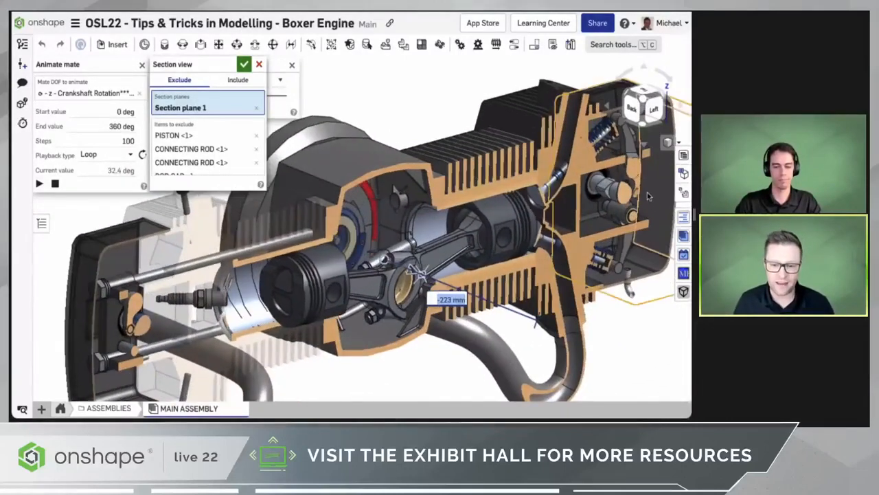
scroll(512, 271, "up", 10)
scroll(514, 195, "down", 10)
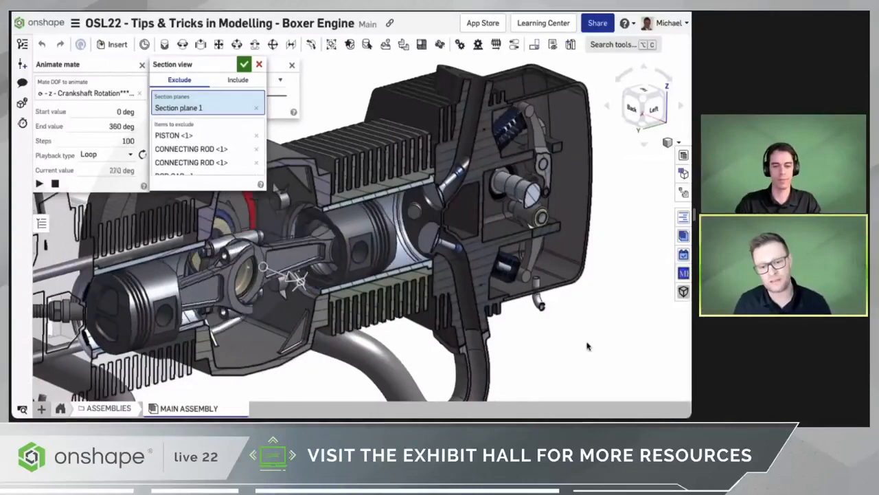
left_click(244, 64)
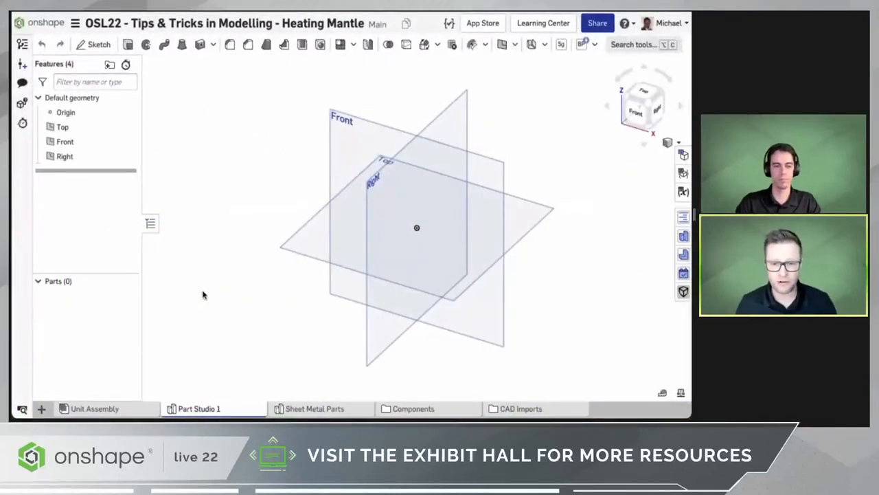
Import Cover.step into the Heating Mantle document, combined to a single Part Studio, and open the imported Cover
left_click(41, 408)
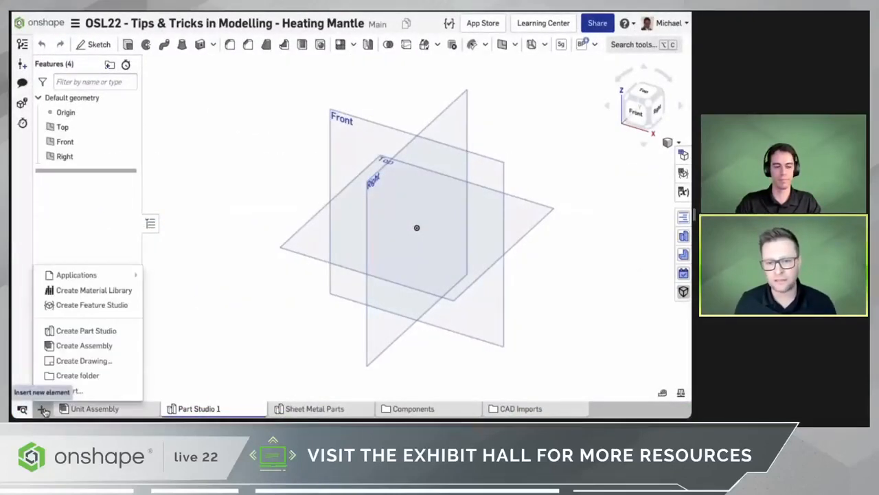
left_click(109, 396)
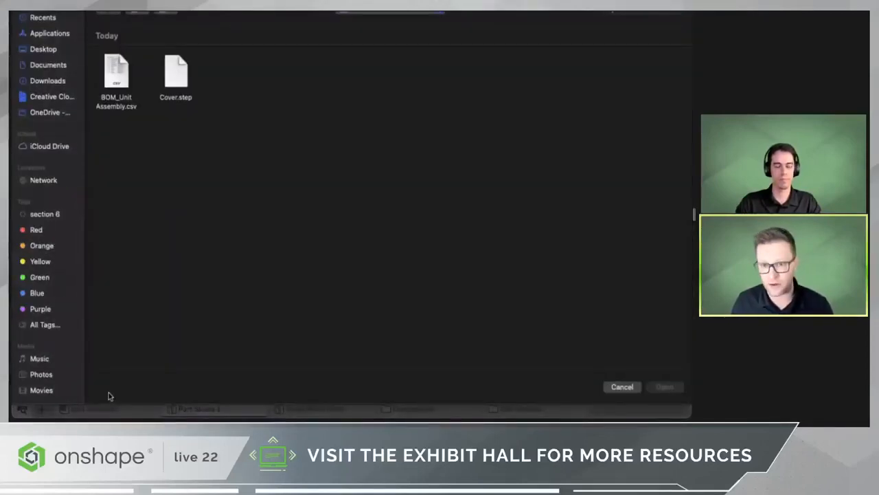
left_click(177, 75)
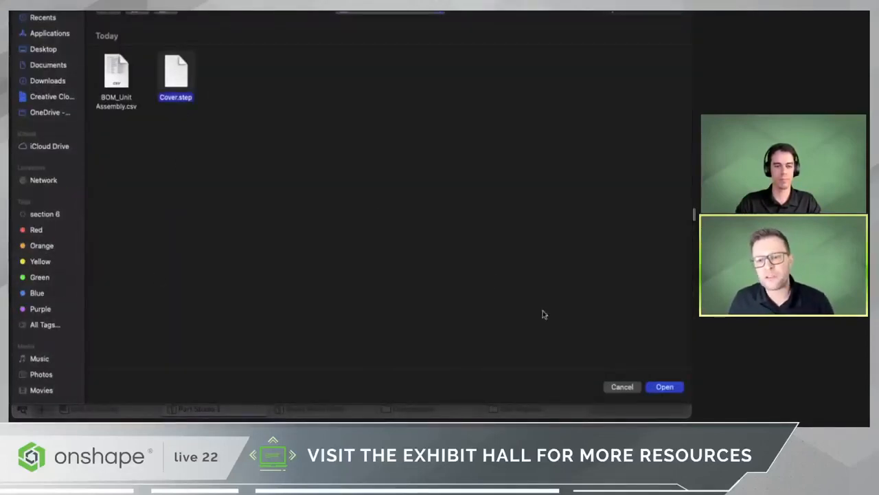
left_click(665, 387)
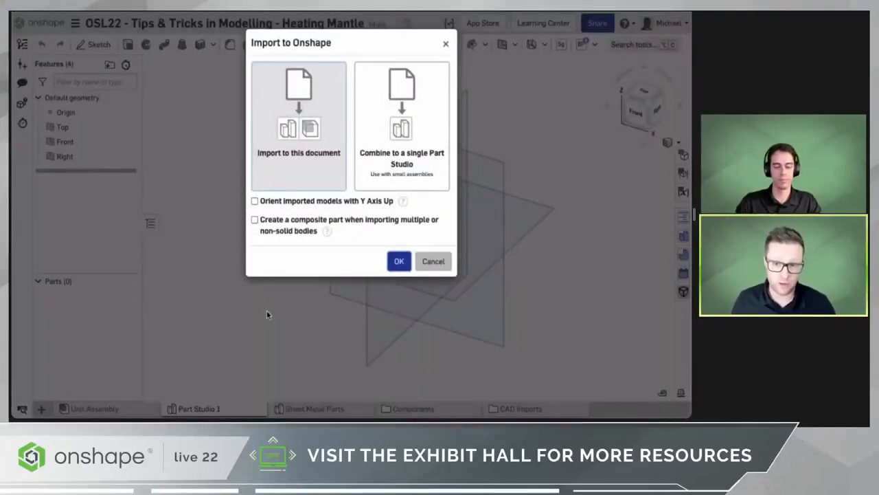
left_click(416, 172)
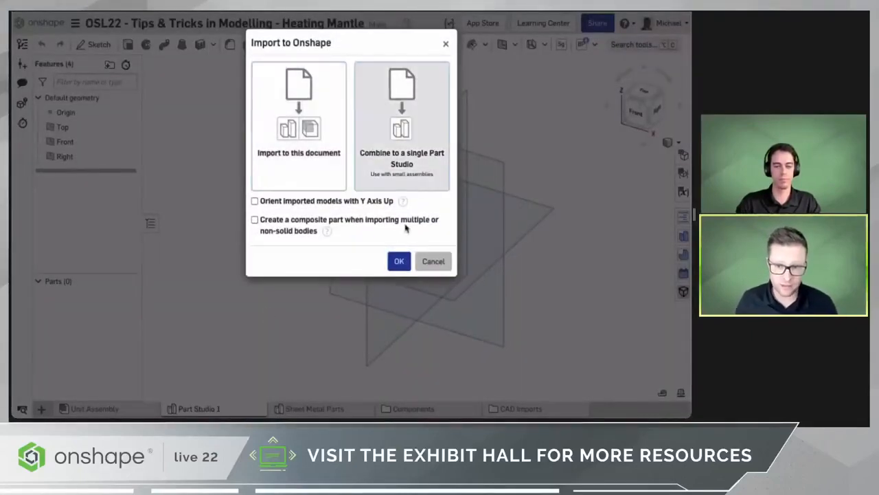
left_click(399, 261)
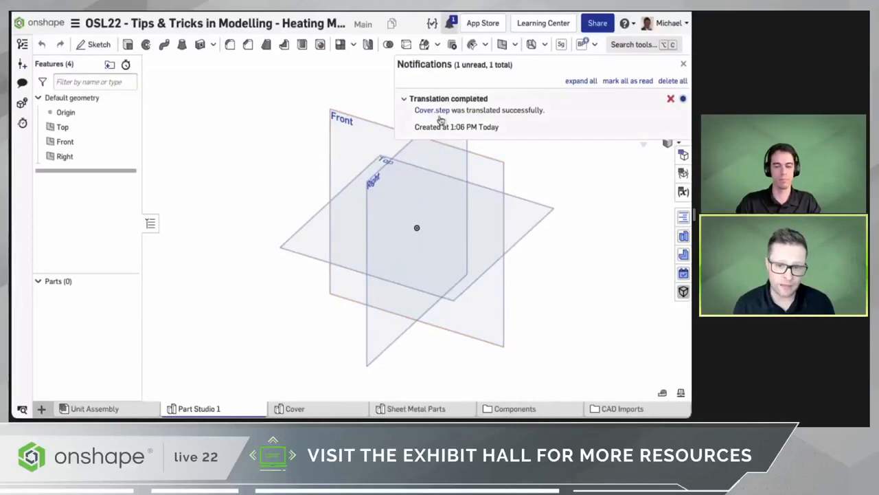
left_click(433, 112)
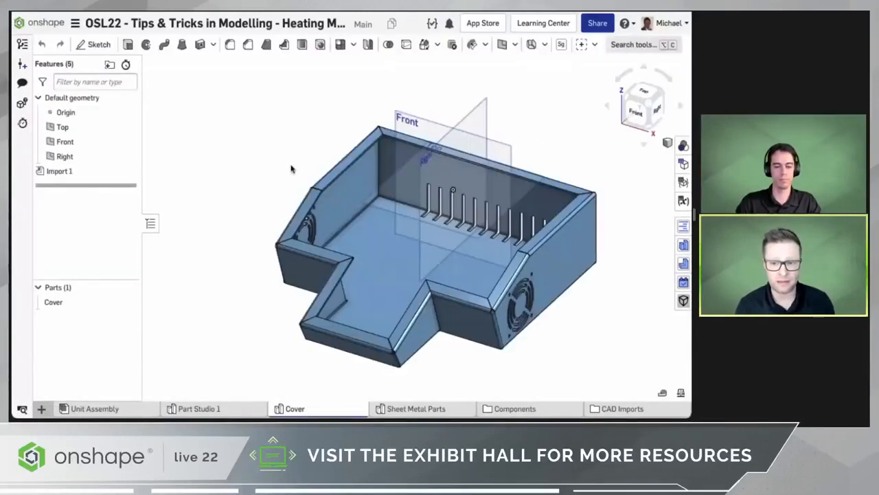
Hide the default planes and create a Thicken sheet metal model from the cover's floor face with tangent propagation enabled
key("p")
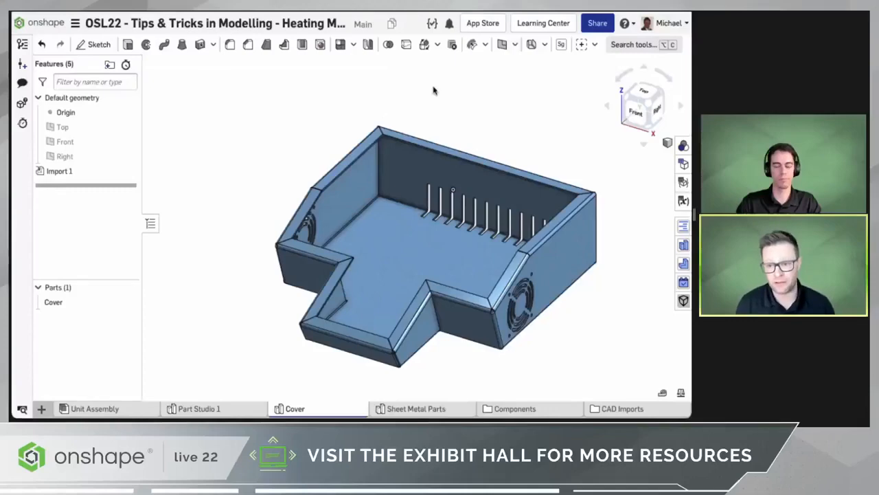
left_click(545, 45)
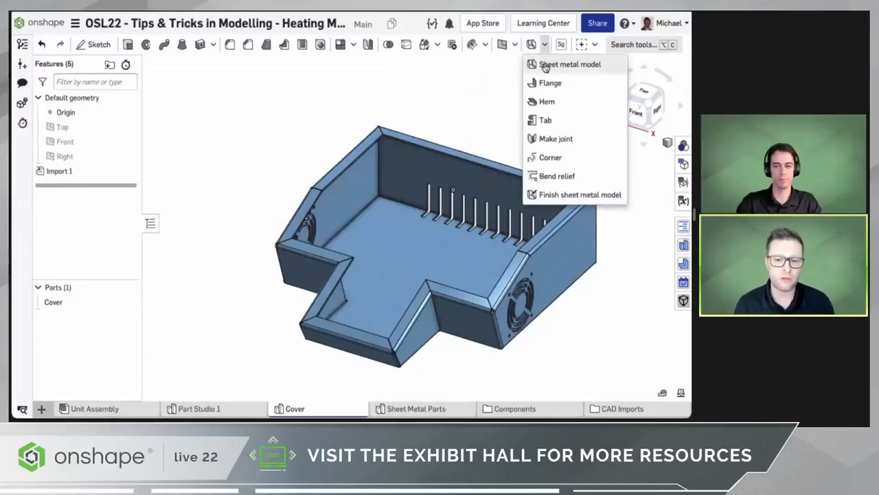
left_click(544, 64)
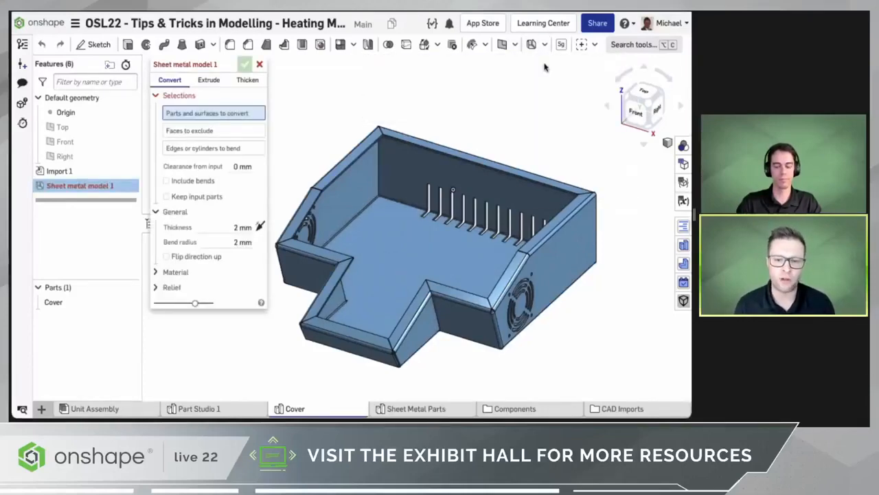
left_click(248, 81)
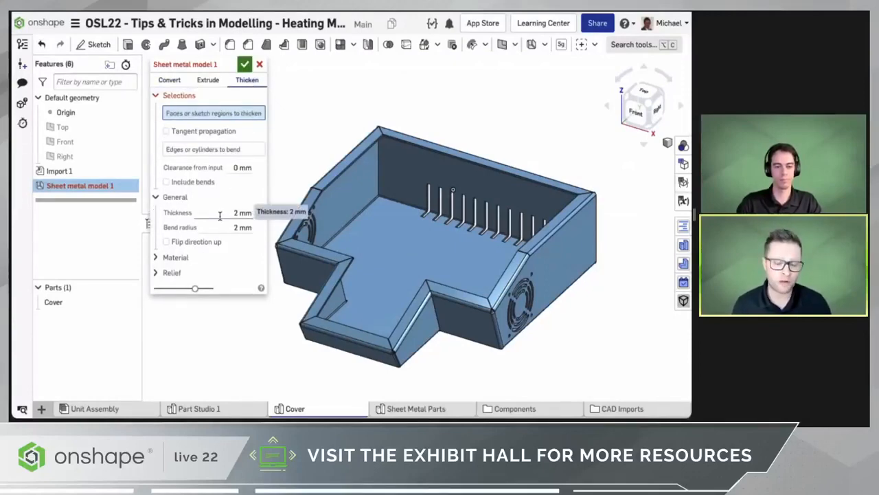
left_click(220, 133)
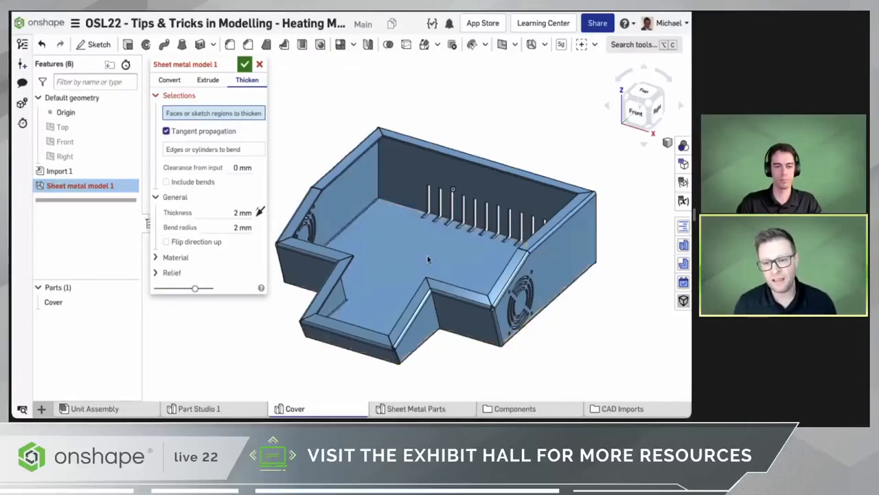
mouse_move(427, 260)
right_mouse_down()
mouse_move(423, 215)
mouse_move(432, 262)
right_mouse_up()
left_click(422, 215)
scroll(432, 261, "down", 2)
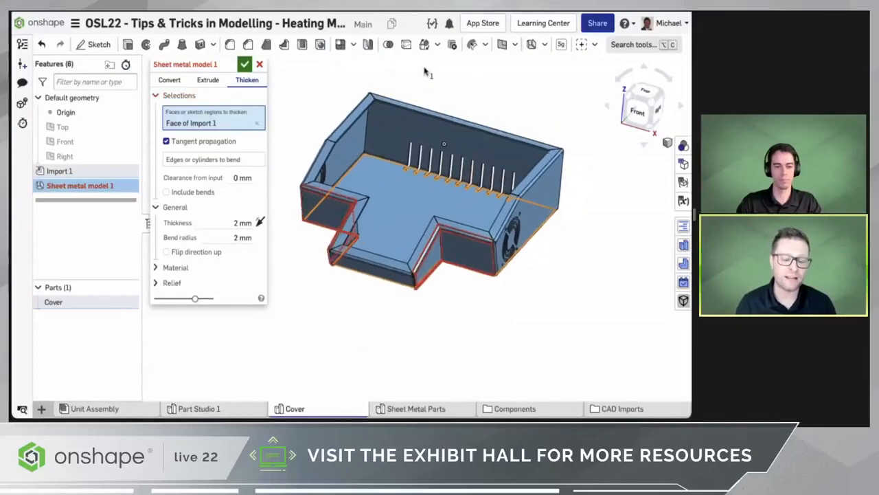
scroll(424, 72, "up", 2)
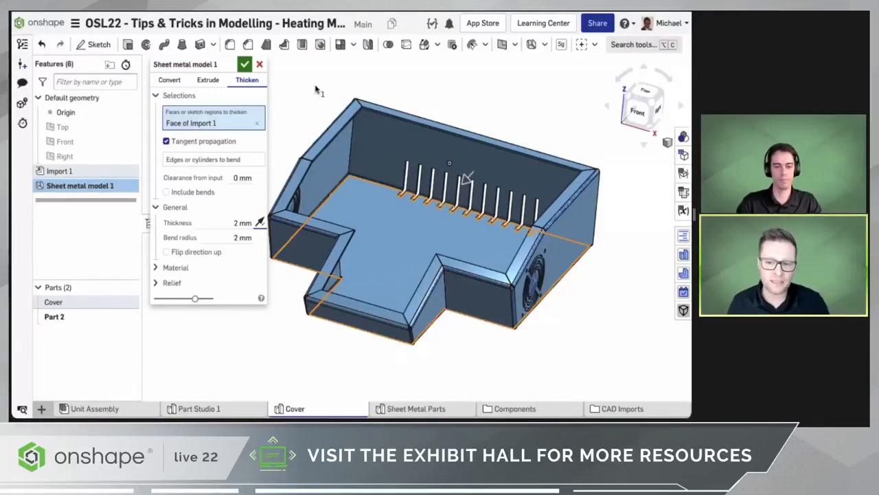
left_click(245, 64)
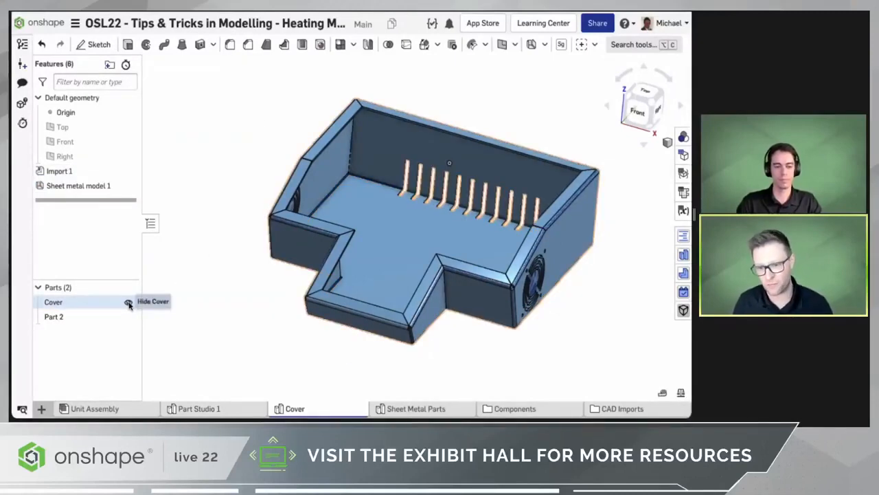
Delete the original imported Cover part and show the sheet metal table with the flat pattern
left_click(128, 303)
left_click(128, 303)
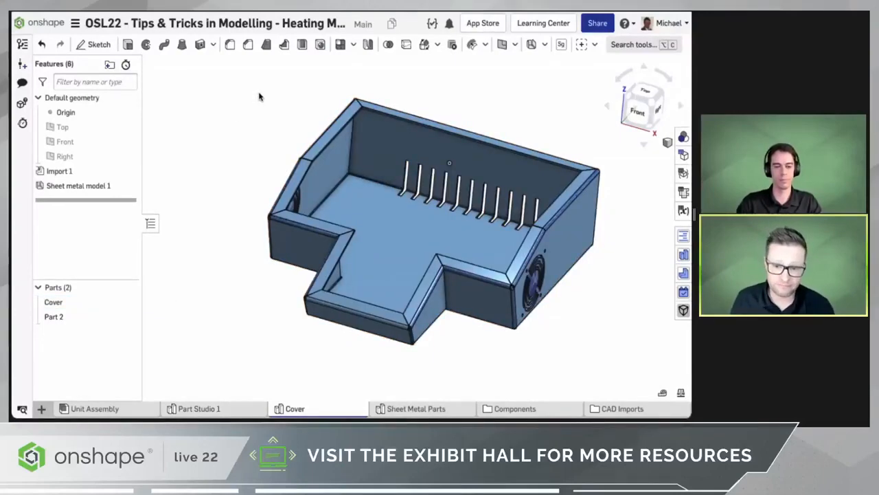
left_click(452, 44)
left_click(103, 302)
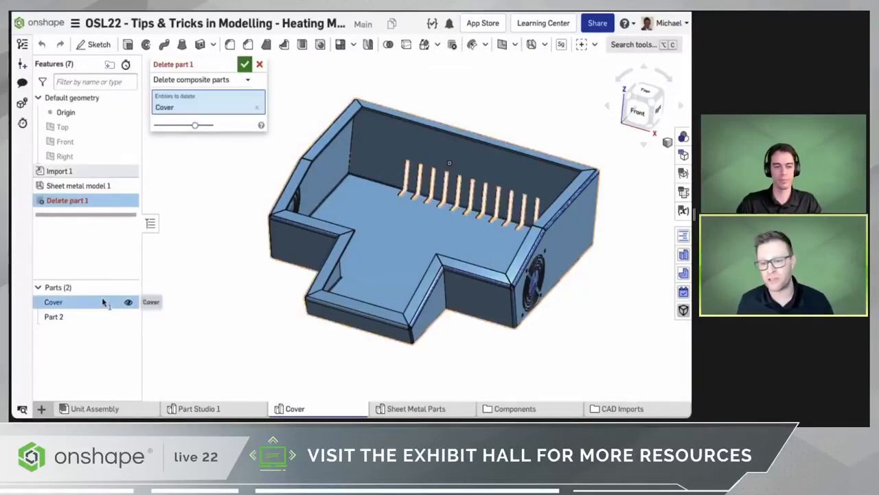
left_click(245, 64)
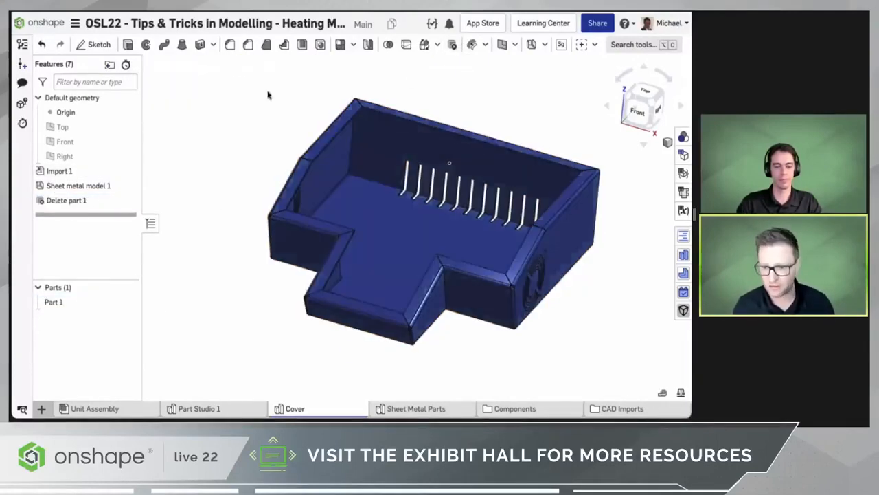
left_click(684, 193)
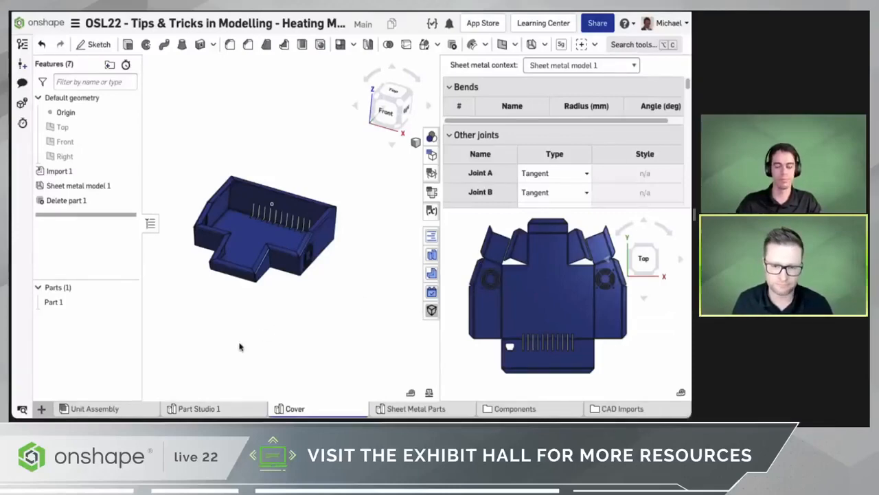
Show the Unit Assembly's bill of materials, and copy all Part # and Rev values (D2:E10) from the BOM_Unit Assembly spreadsheet in Excel
left_click(115, 409)
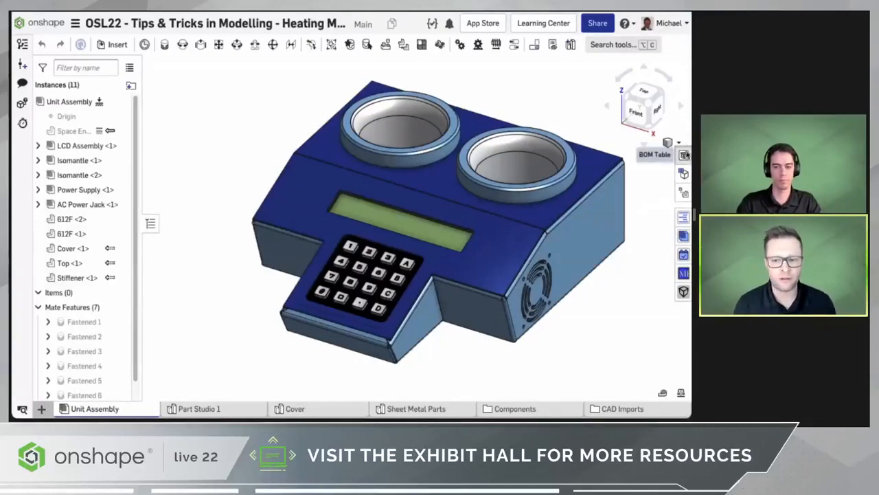
left_click(684, 155)
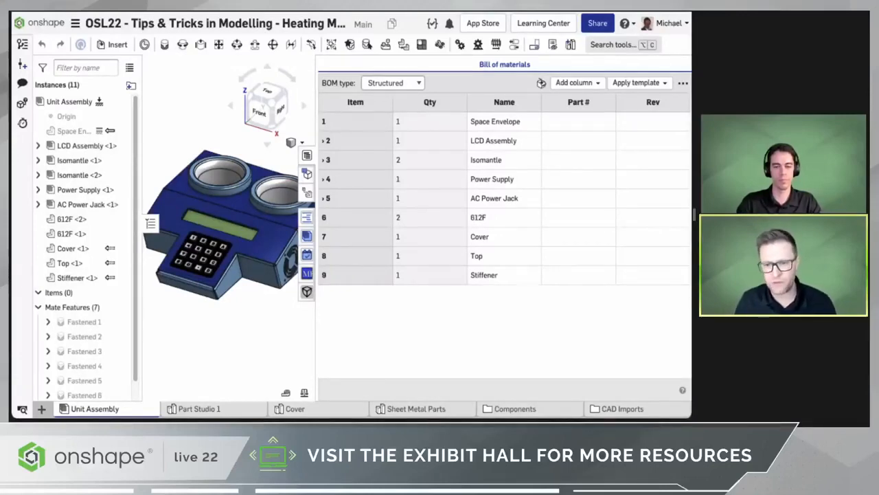
left_click_drag(498, 418, 508, 13)
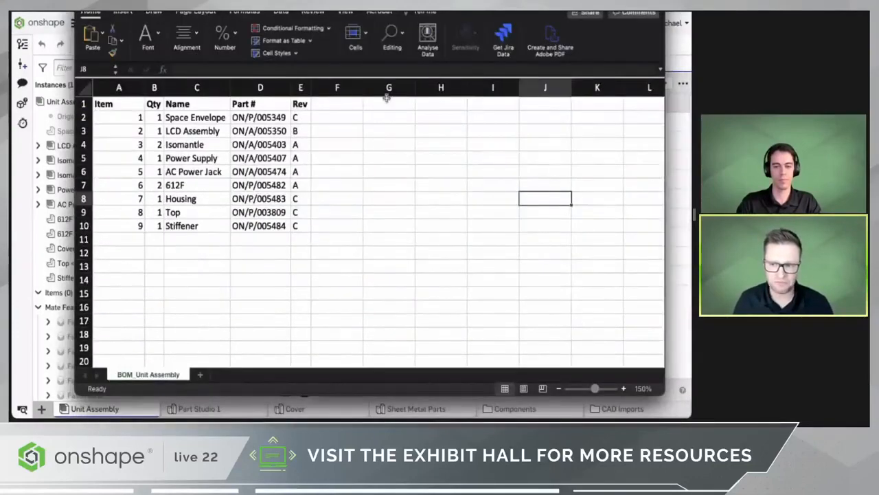
left_click_drag(249, 121, 294, 226)
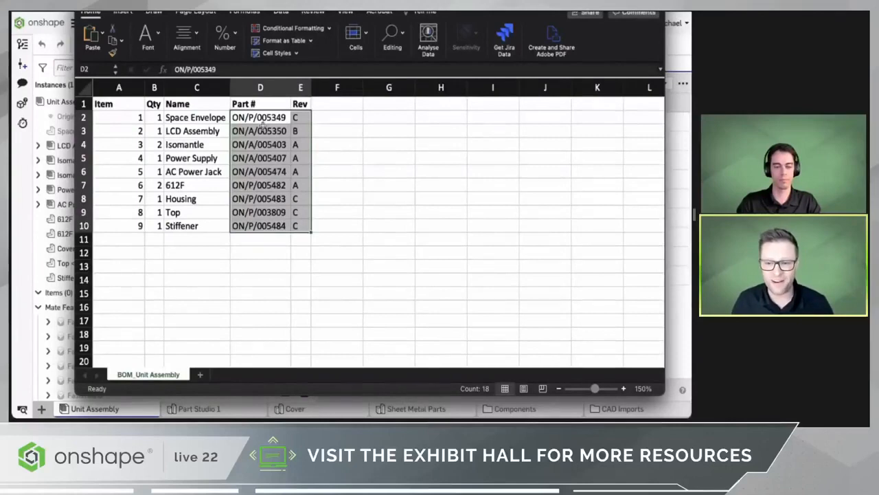
right_click(256, 117)
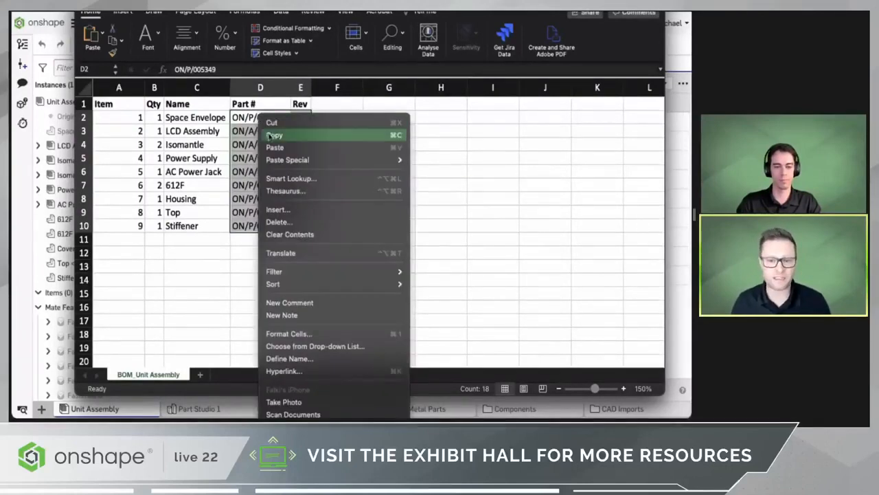
left_click(323, 137)
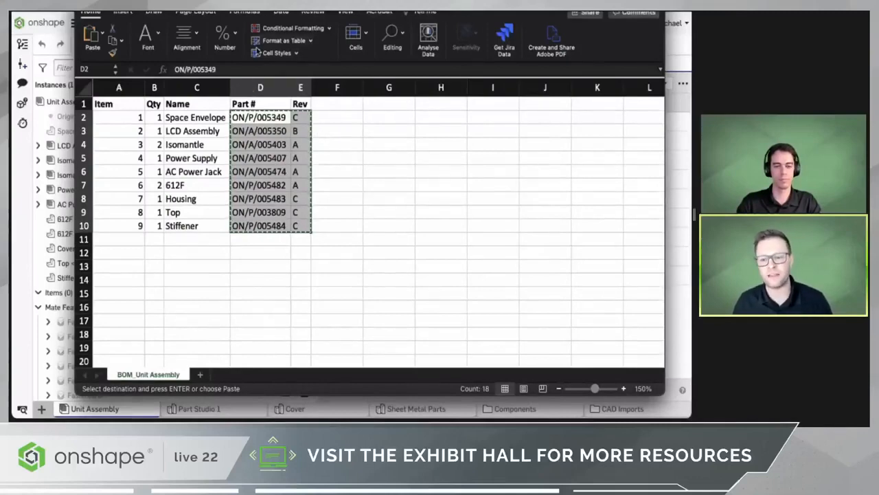
Return to Onshape, paste the copied values into the bill of materials from Space Envelope's Part # cell, and narrow the table
left_click_drag(304, 1, 294, 419)
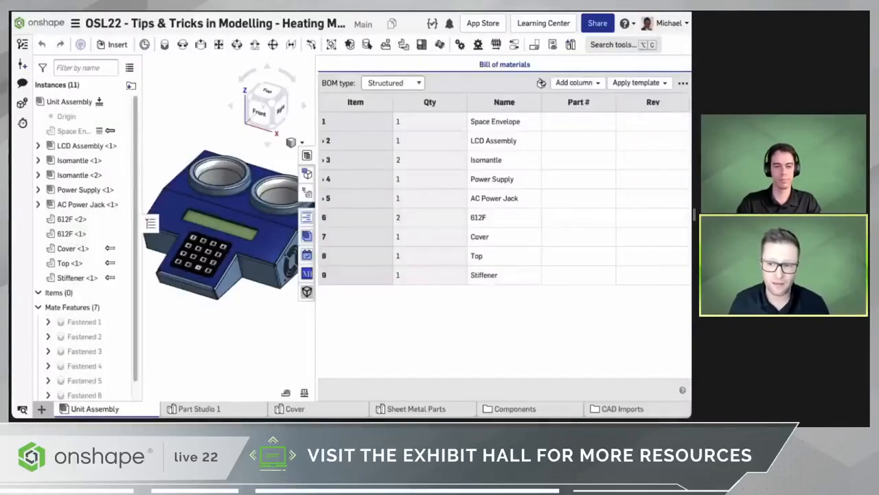
left_click(571, 122)
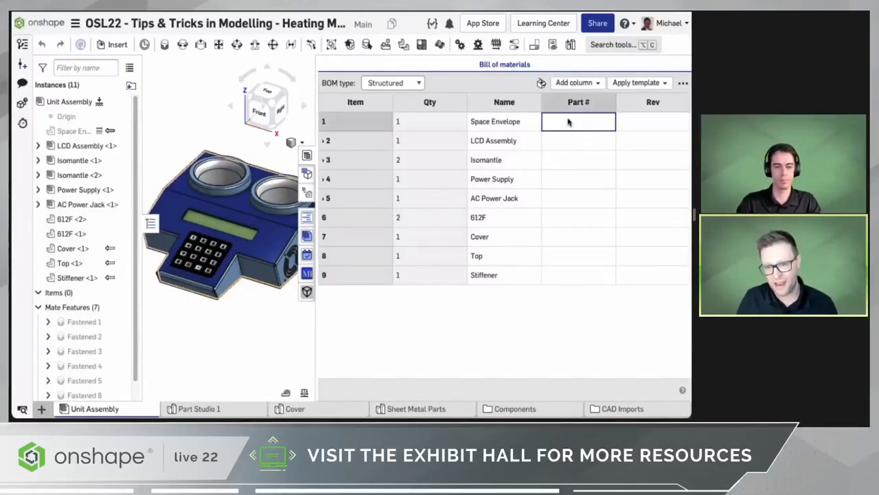
key("super+v")
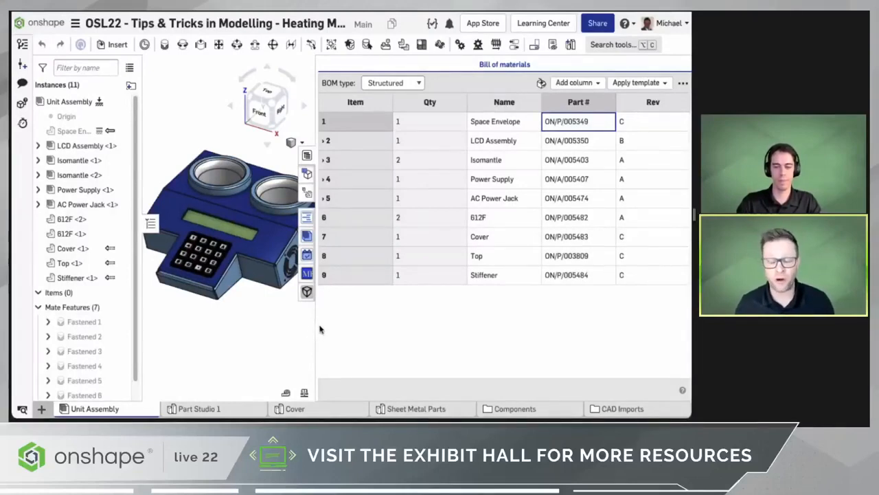
left_click_drag(317, 328, 473, 186)
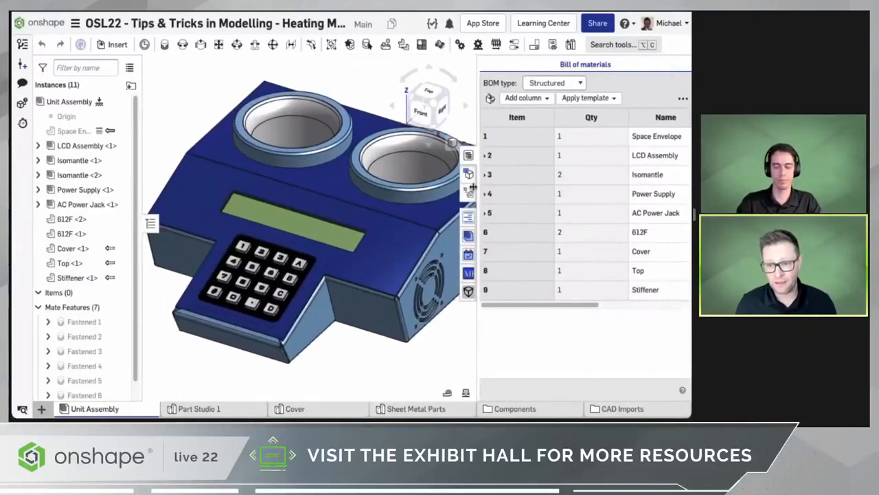
Hide the bill of materials and widen the Unit Assembly's instance list
left_click(469, 175)
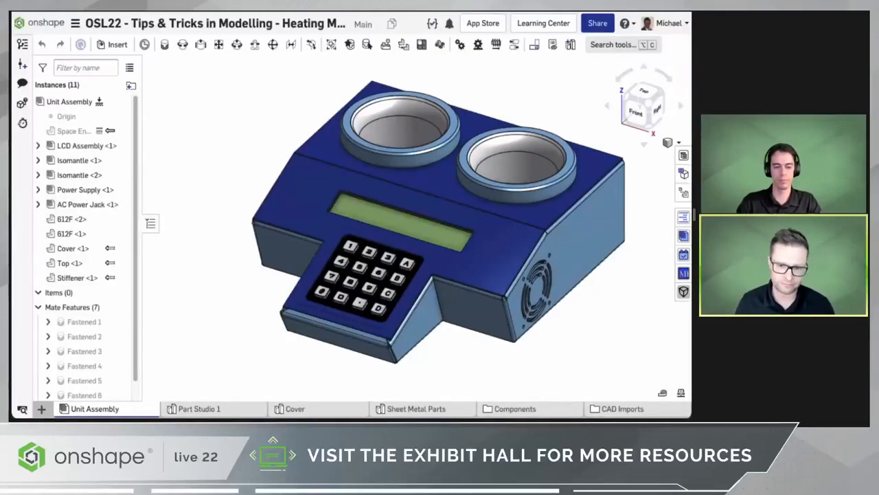
left_click_drag(141, 125, 204, 124)
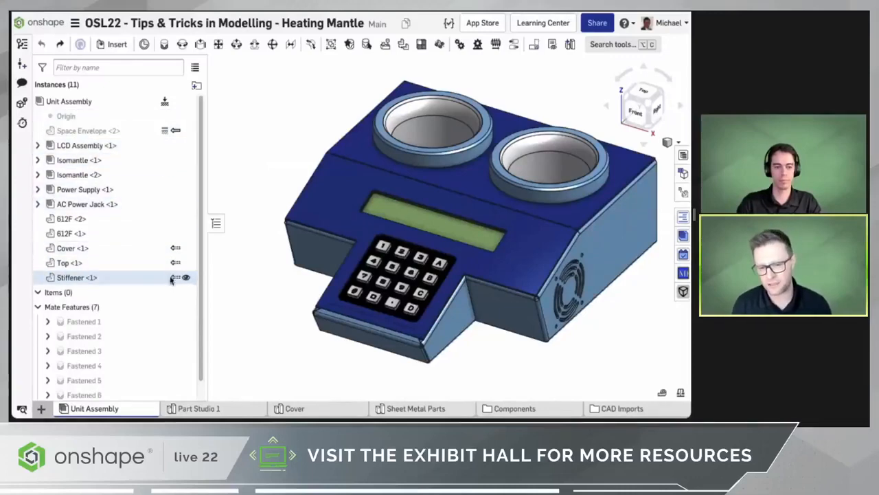
Create a release candidate for the Unit Assembly, switch all its items to their last released revisions, and close the candidate
right_click(128, 410)
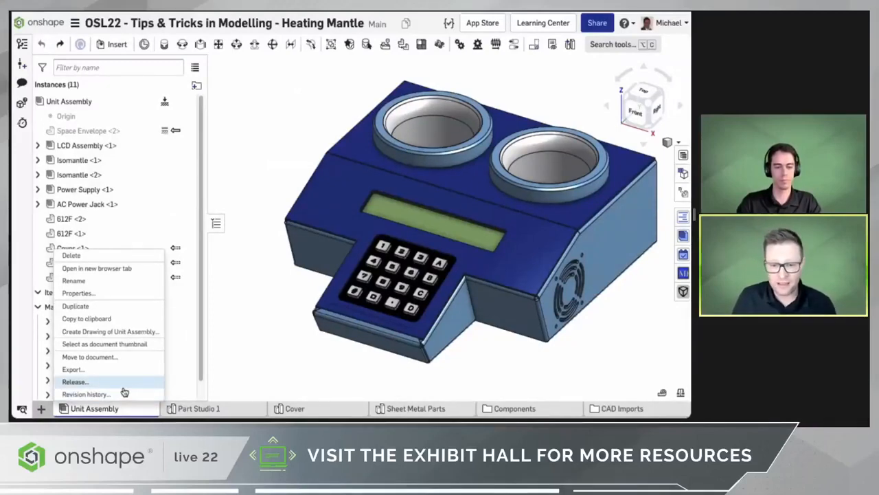
left_click(123, 385)
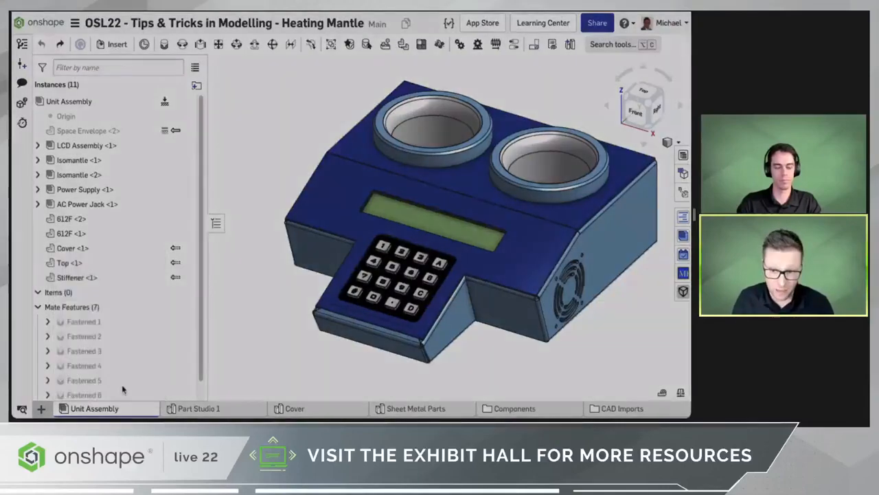
left_click(512, 377)
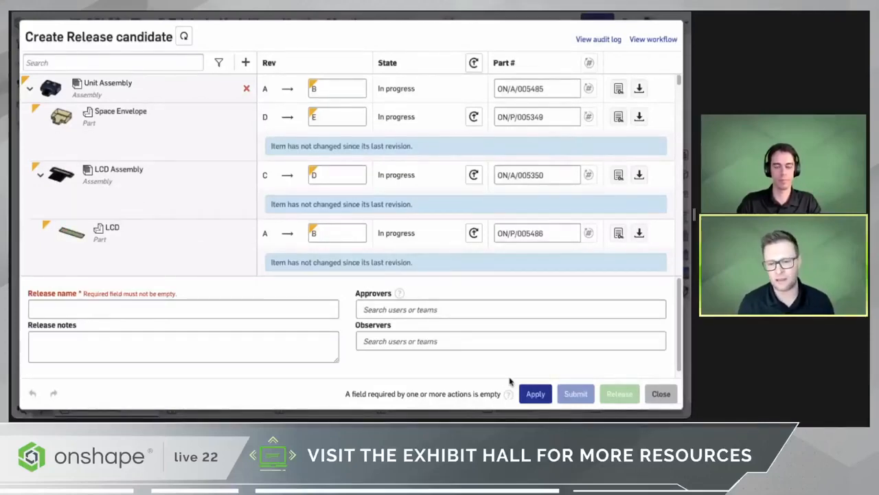
left_click(474, 63)
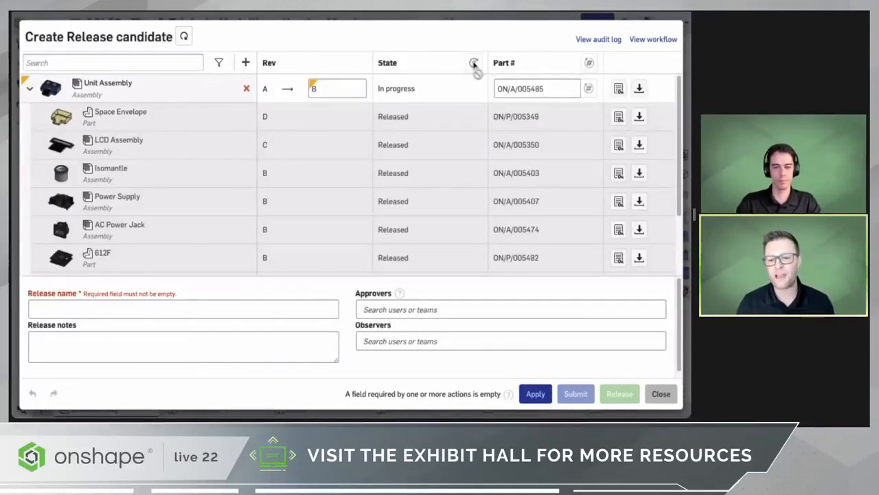
left_click(661, 394)
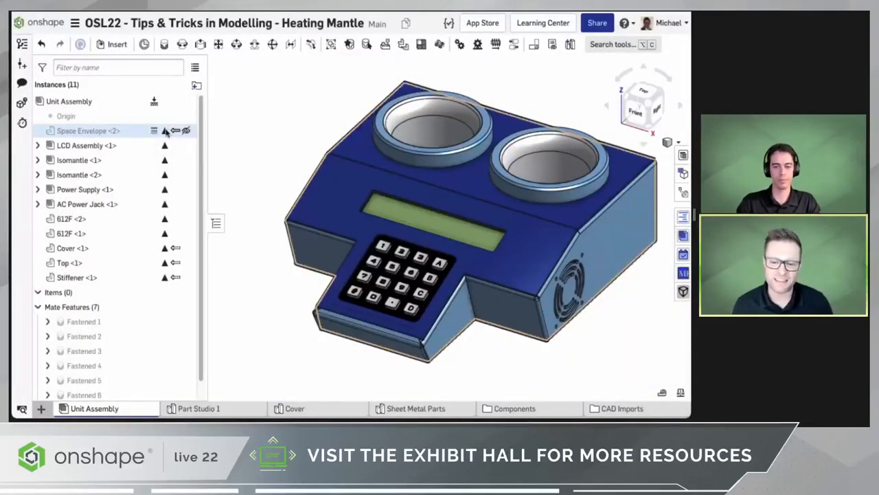
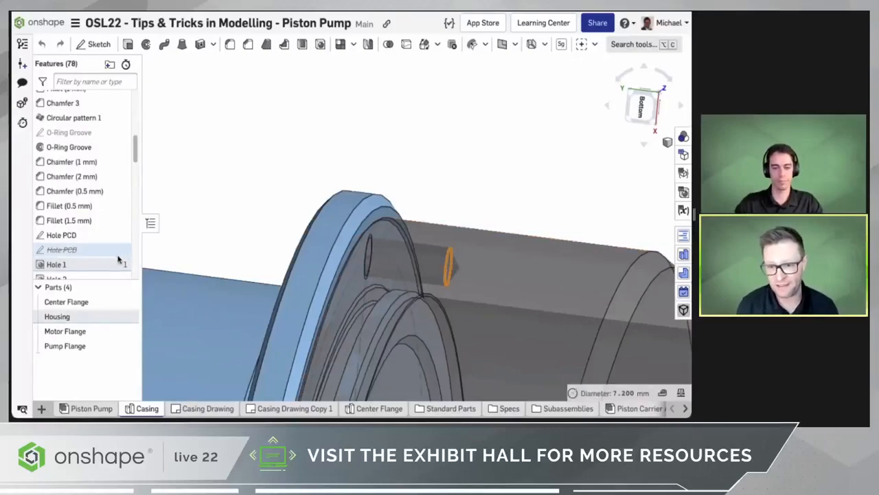
Reopen Hole 1 of the Piston Pump's Casing for editing and accept its simple blind ISO tapped M8 settings
scroll(115, 255, "down", 3)
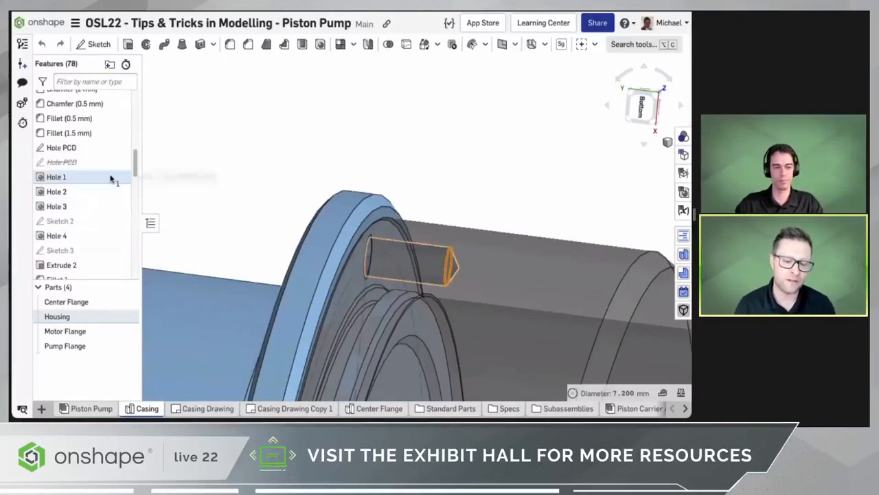
scroll(282, 144, "down", 6)
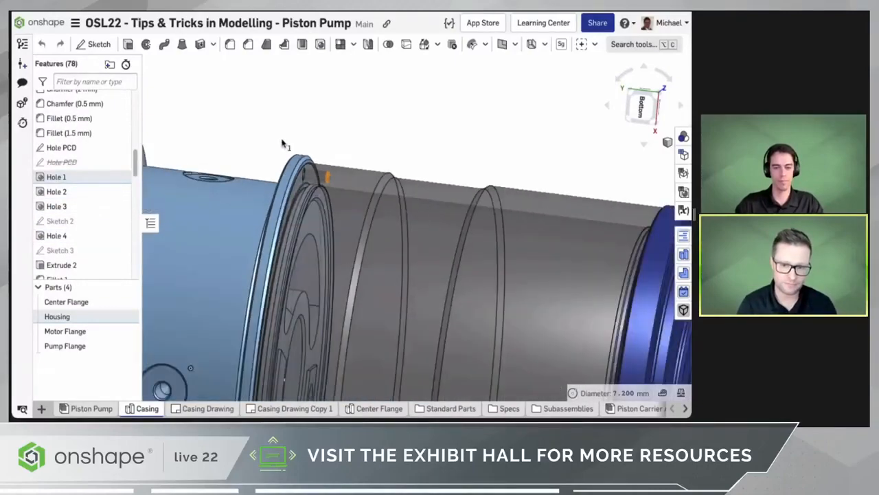
right_click_drag(328, 182, 453, 229)
scroll(483, 171, "up", 5)
right_click_drag(480, 178, 468, 190)
scroll(469, 189, "down", 6)
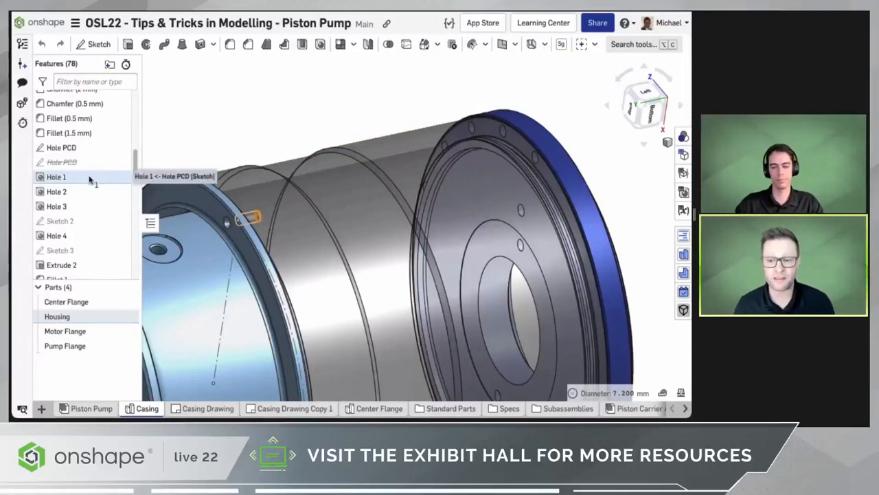
right_click(90, 179)
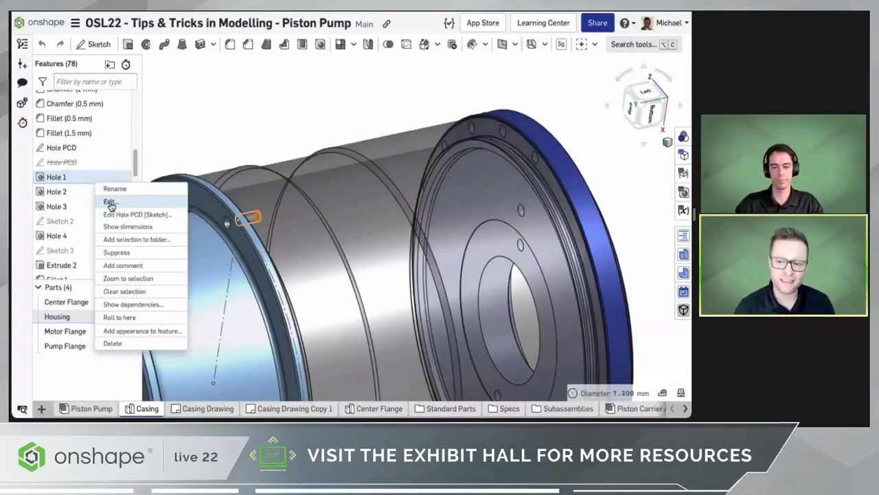
left_click(109, 202)
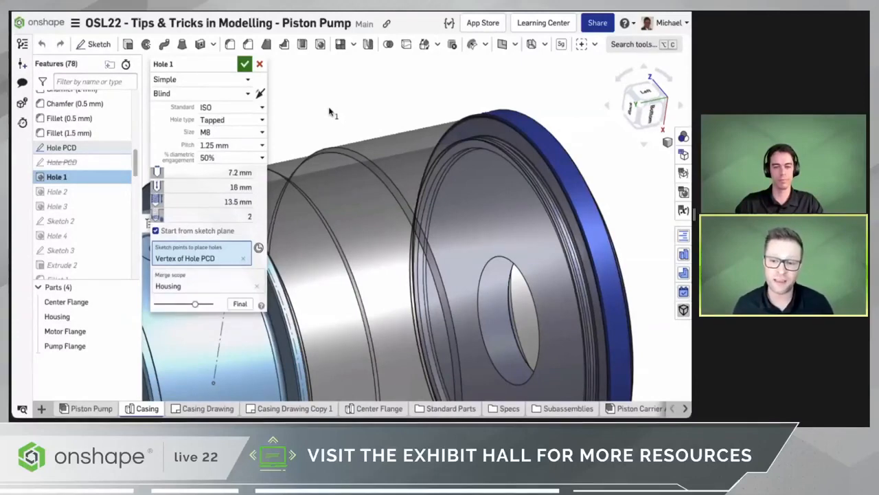
key("Return")
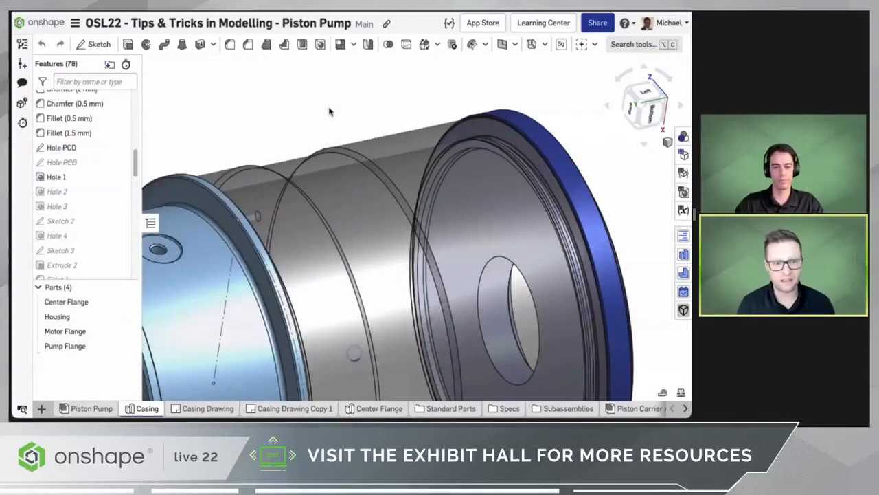
Start a new simple blind ISO tapped M8 hole and place it on the center of an existing Pump Flange bolt hole
key("Return")
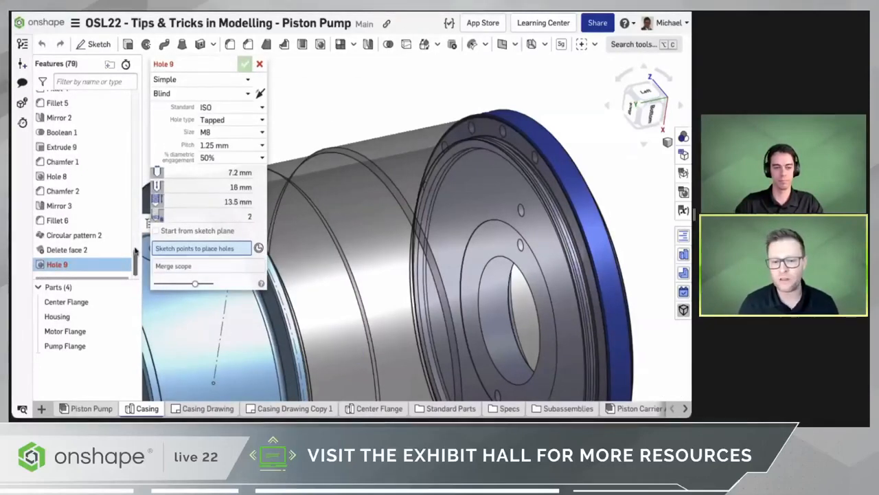
left_click_drag(135, 252, 135, 260)
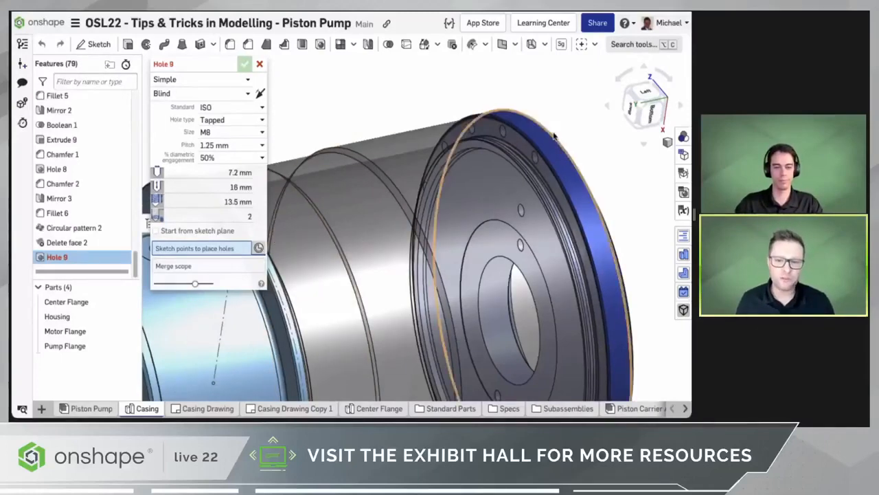
scroll(522, 206, "up", 5)
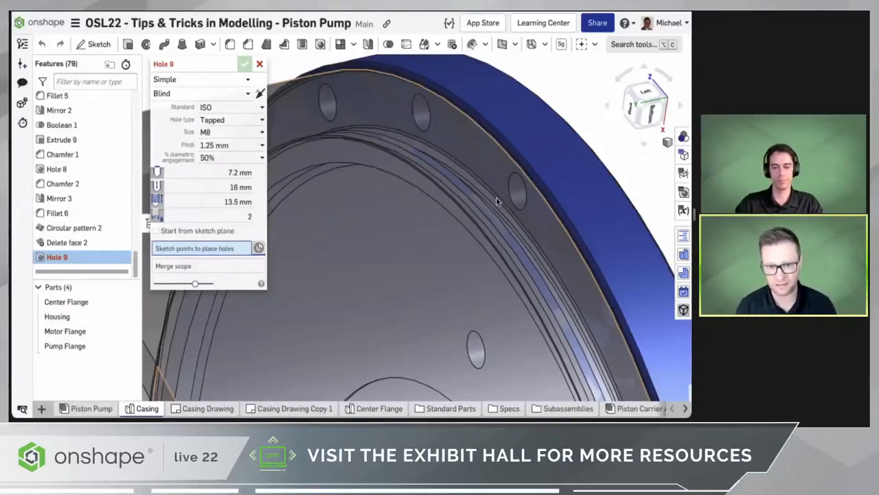
left_click(519, 197)
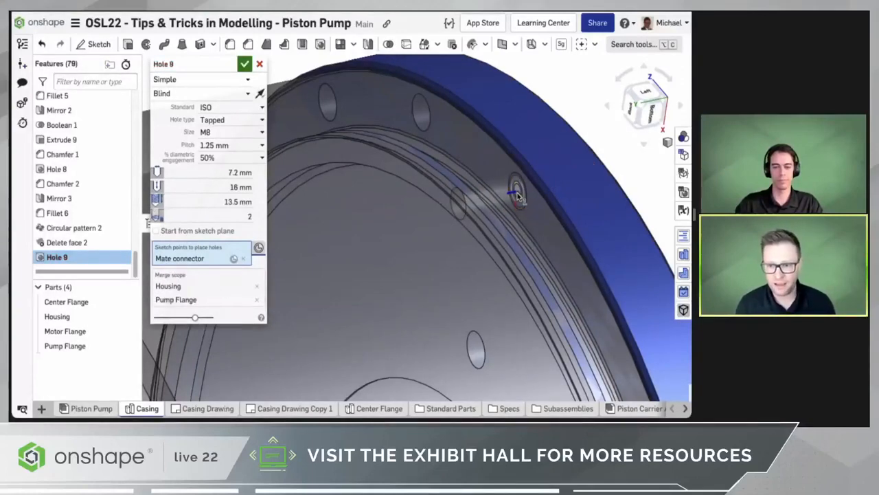
Remove the Pump Flange from the new hole's merge scope so only the Housing is cut, and accept the hole
scroll(519, 197, "down", 5)
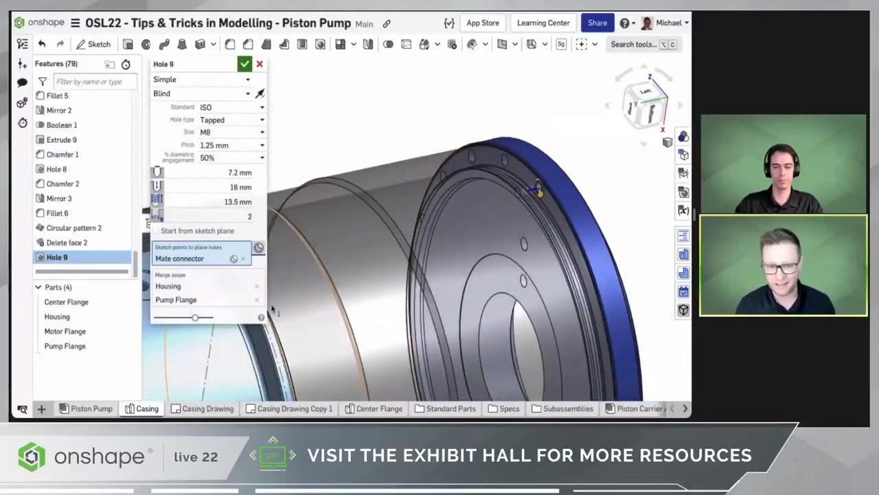
left_click(258, 303)
scroll(481, 261, "down", 5)
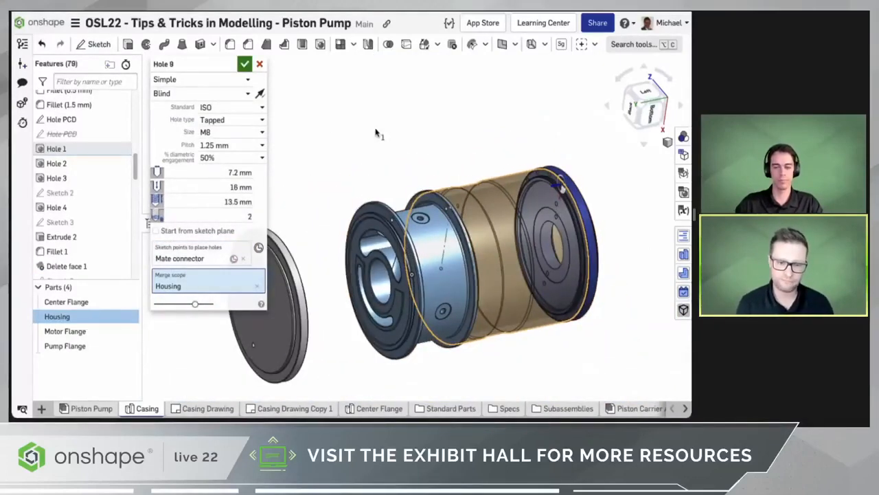
scroll(562, 187, "up", 10)
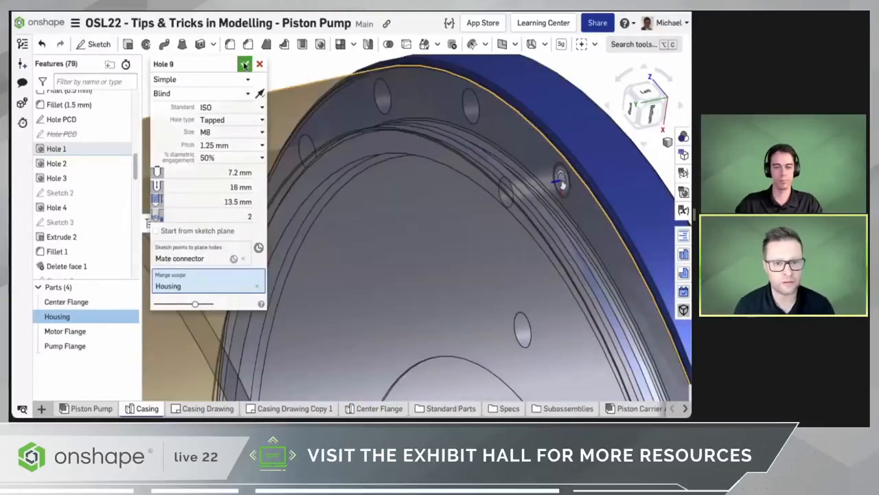
left_click(245, 64)
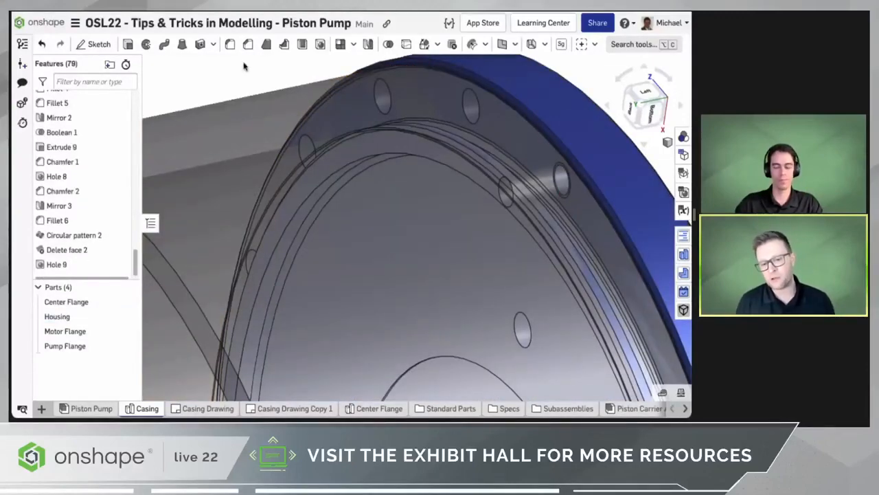
Examine the casing, then the Piston Pump assembly's M8 cap screw and the empty bolt holes around the motor flange
scroll(404, 222, "down", 10)
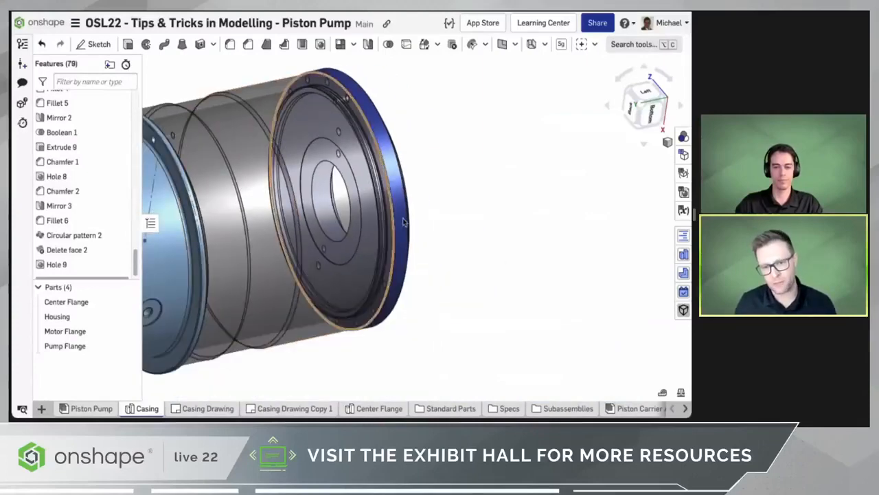
scroll(540, 251, "down", 5)
right_click_drag(553, 252, 428, 256)
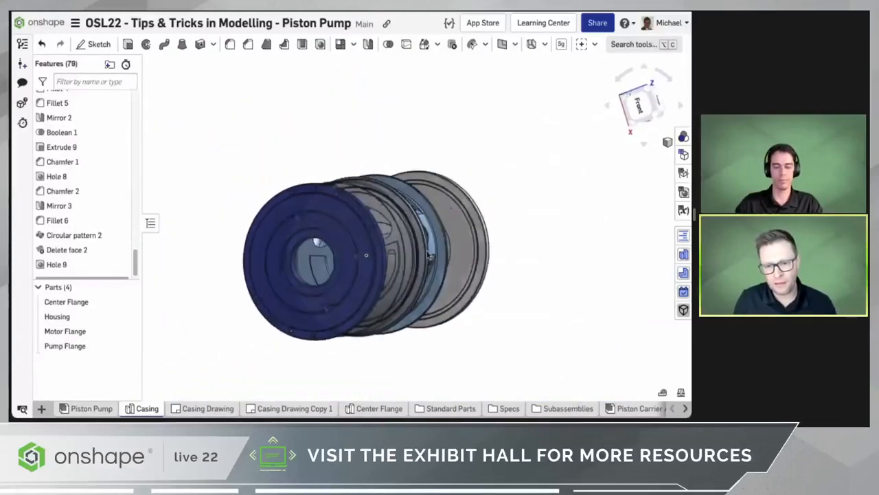
left_click(87, 408)
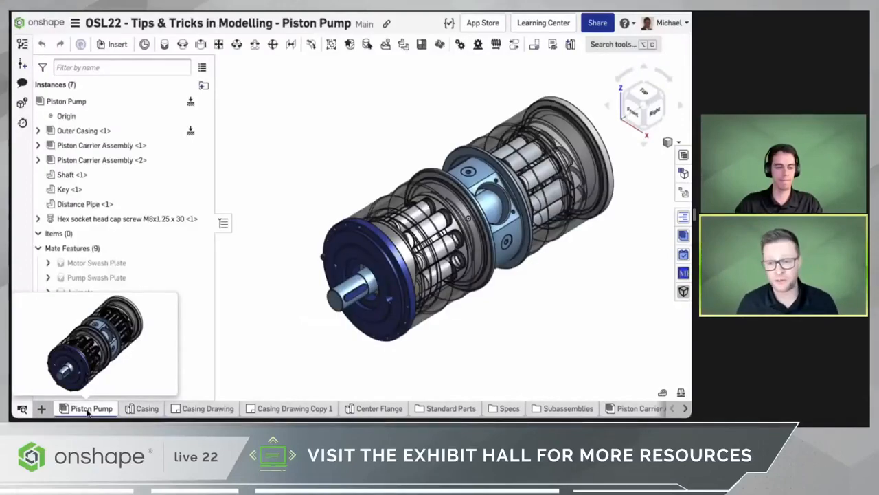
scroll(322, 266, "up", 5)
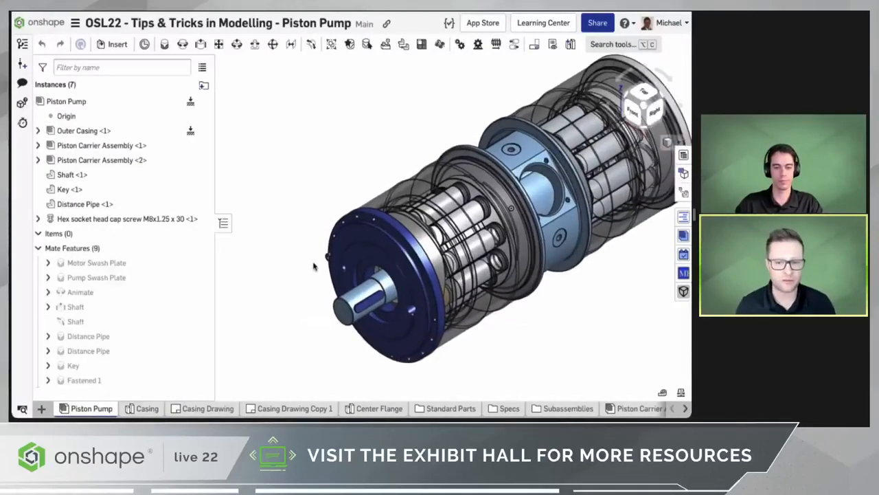
scroll(323, 266, "up", 5)
left_click(356, 250)
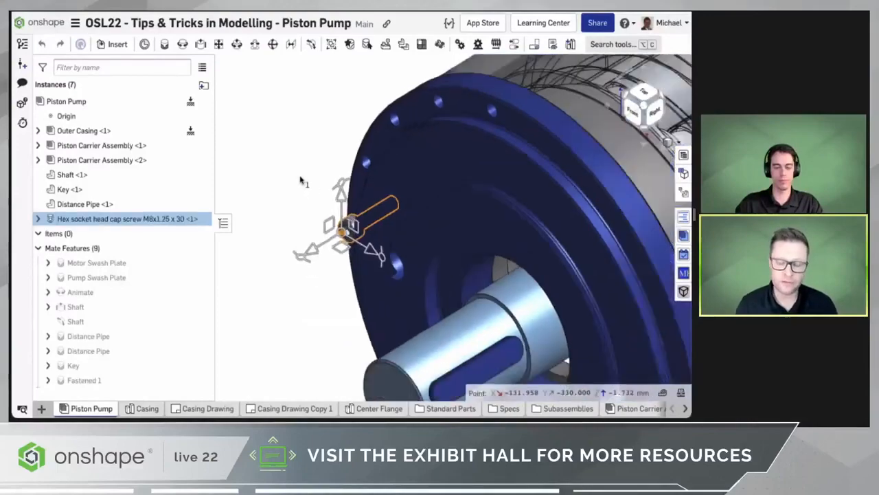
right_click_drag(314, 249, 345, 210)
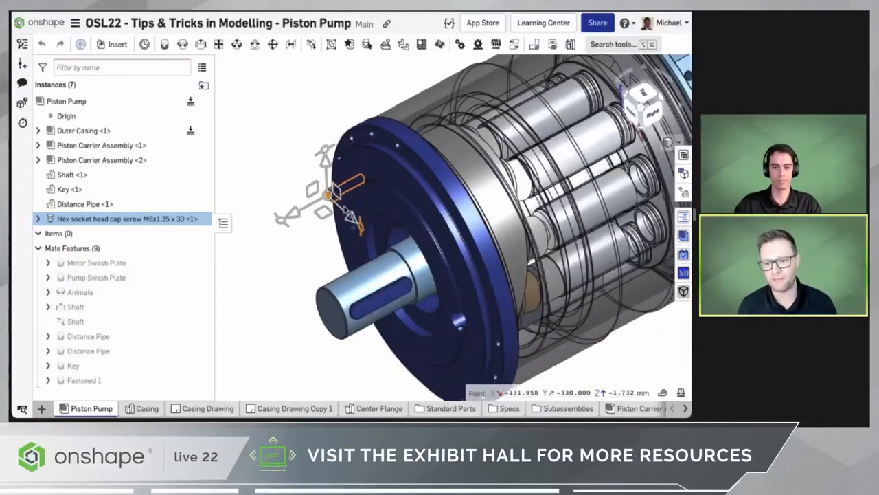
left_click(326, 238)
scroll(326, 216, "up", 6)
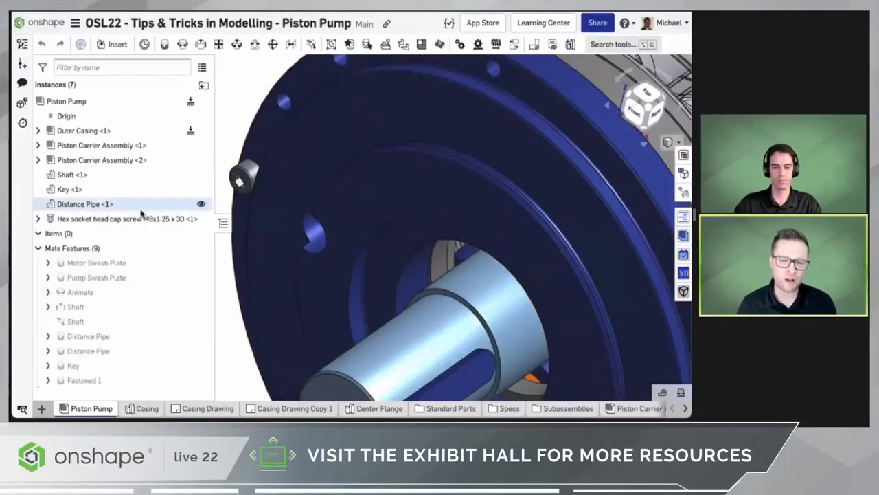
Replicate the M8x1.25 x 30 hex socket head cap screw by matching edges on the Motor Flange's outer bolt-hole face
left_click(126, 219)
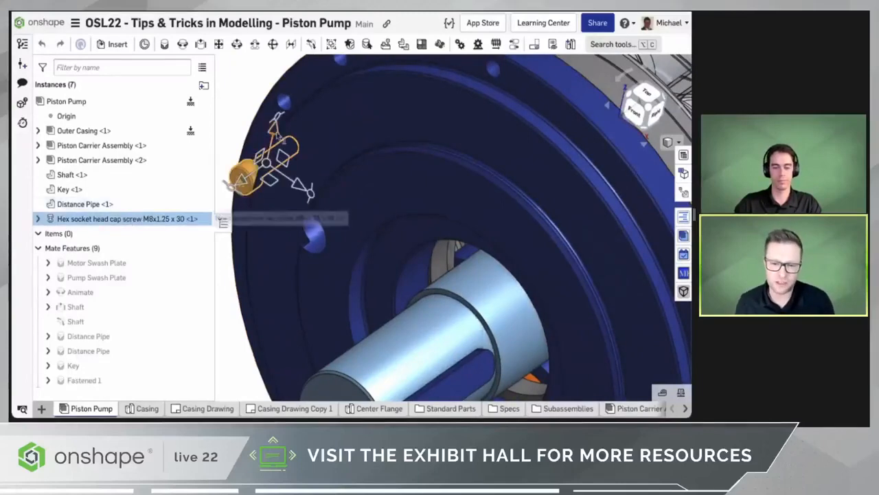
left_click(384, 45)
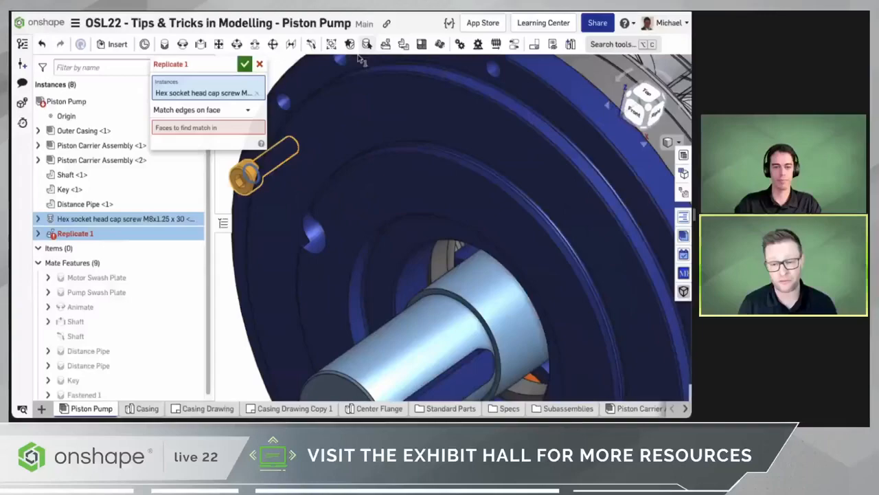
left_click(233, 128)
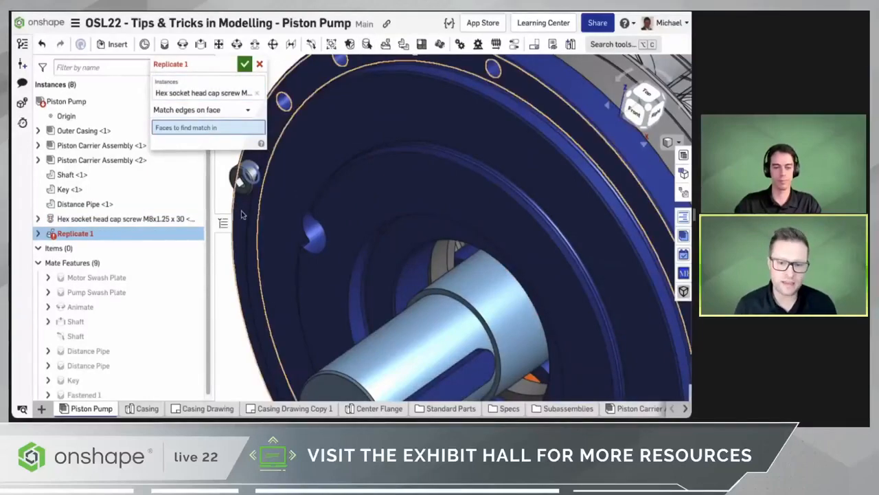
scroll(240, 216, "down", 5)
left_click(413, 189)
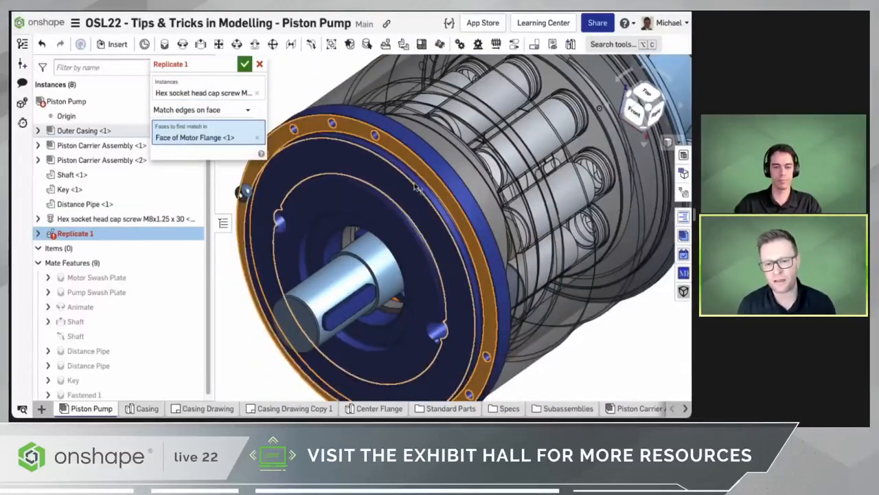
scroll(415, 187, "down", 3)
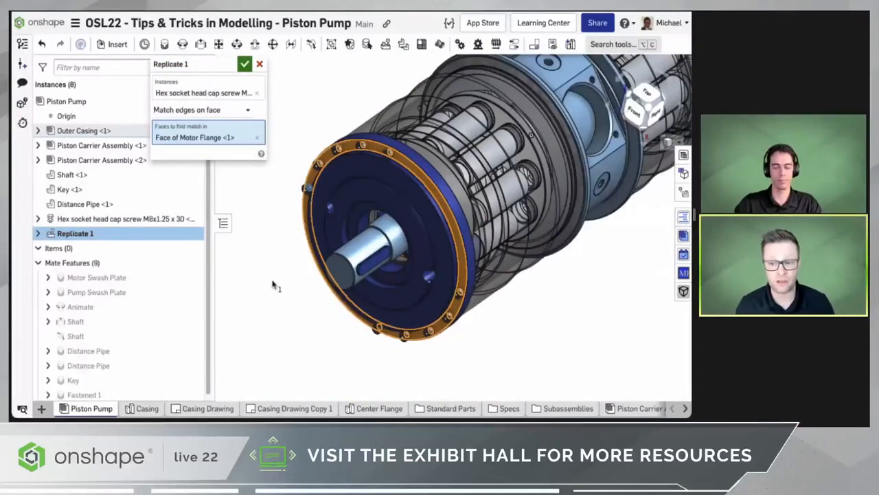
scroll(273, 303, "up", 2)
left_click(245, 65)
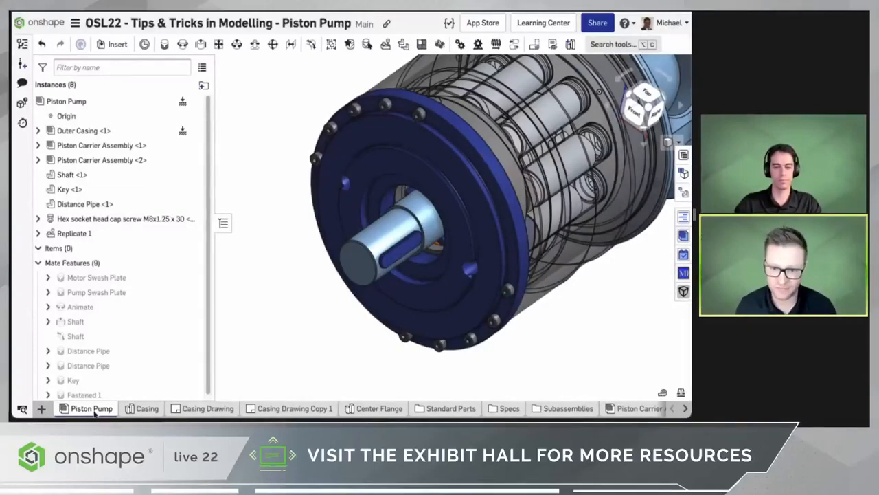
Examine the screws created by the Replicate feature and the fastened mates belonging to them
left_click(38, 234)
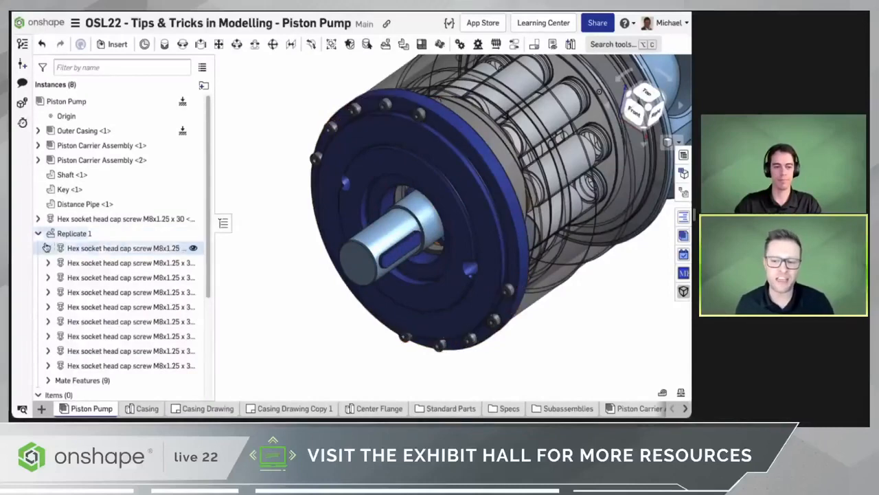
scroll(63, 275, "down", 3)
left_click(48, 330)
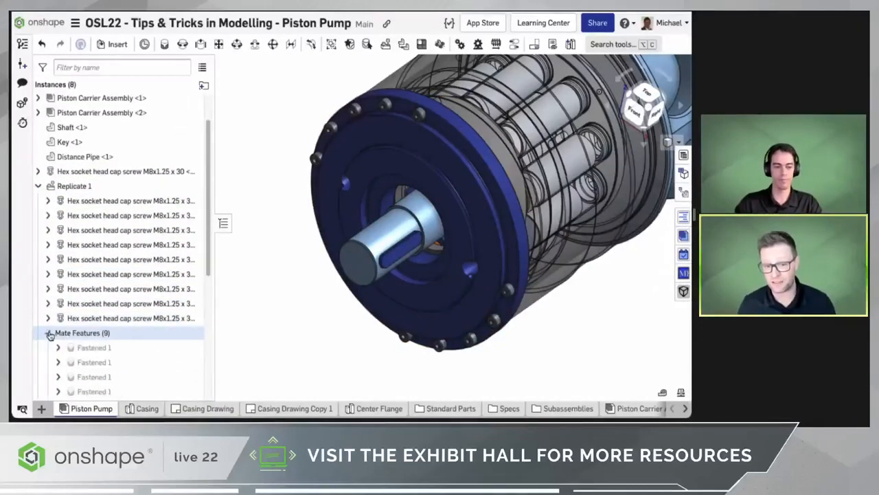
scroll(69, 323, "down", 2)
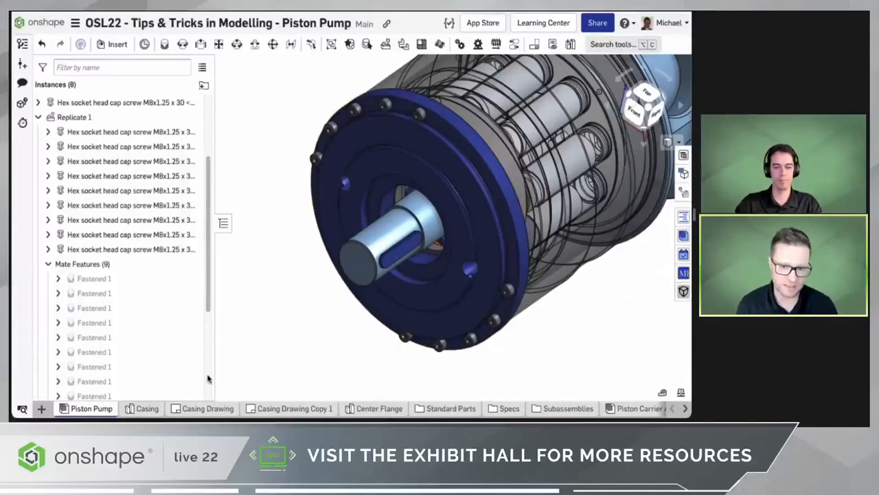
In the Casing, edit the last Delete face feature to remove several Motor Flange bolt-hole faces from its selection, and accept it
left_click(145, 410)
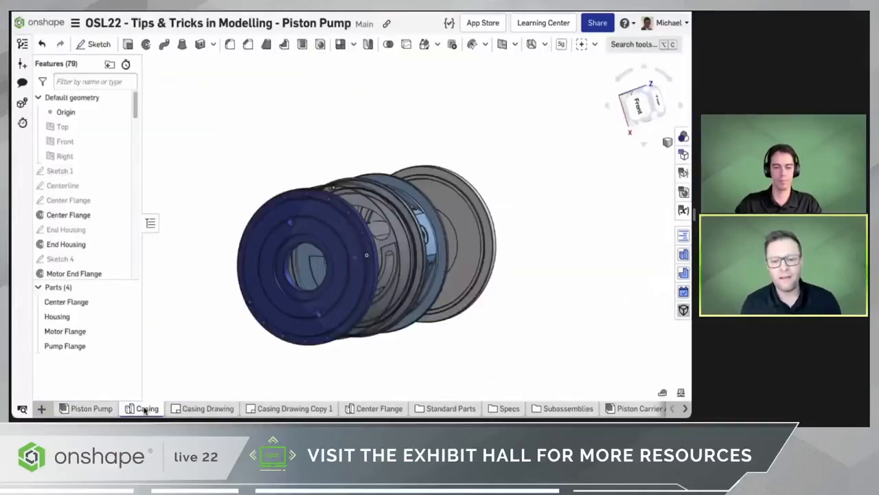
left_click_drag(136, 112, 137, 301)
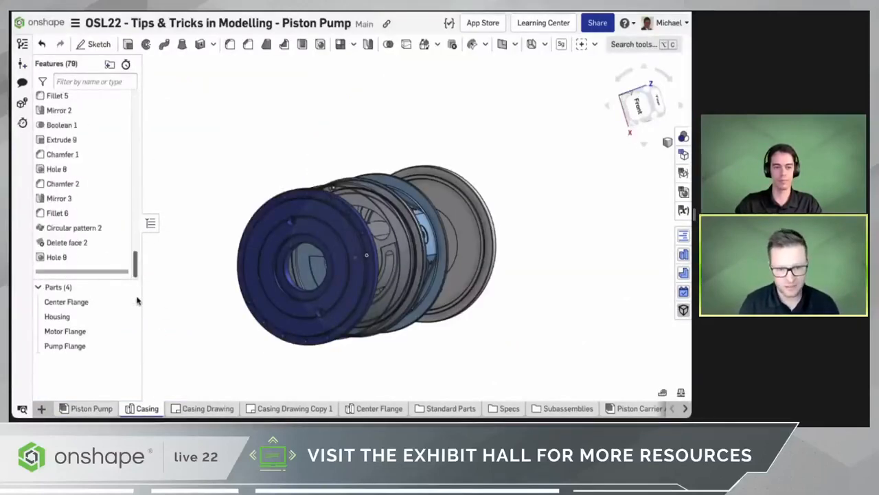
right_click(69, 244)
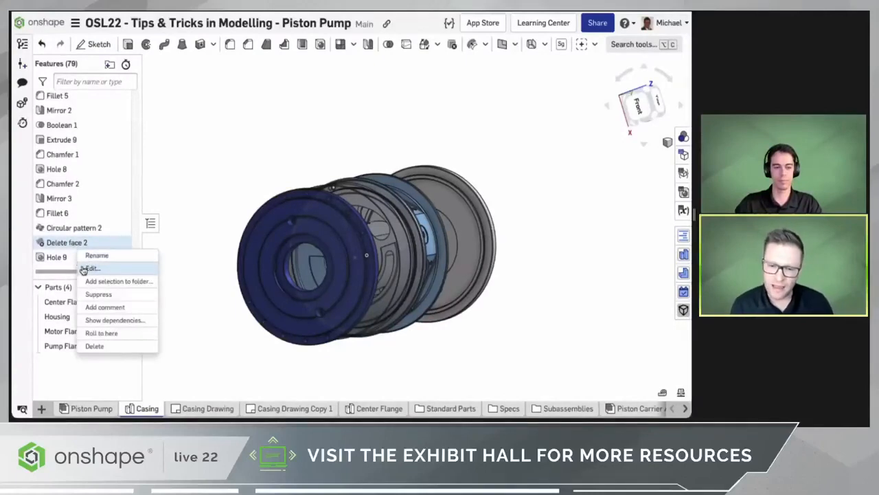
left_click(218, 292)
scroll(220, 295, "up", 3)
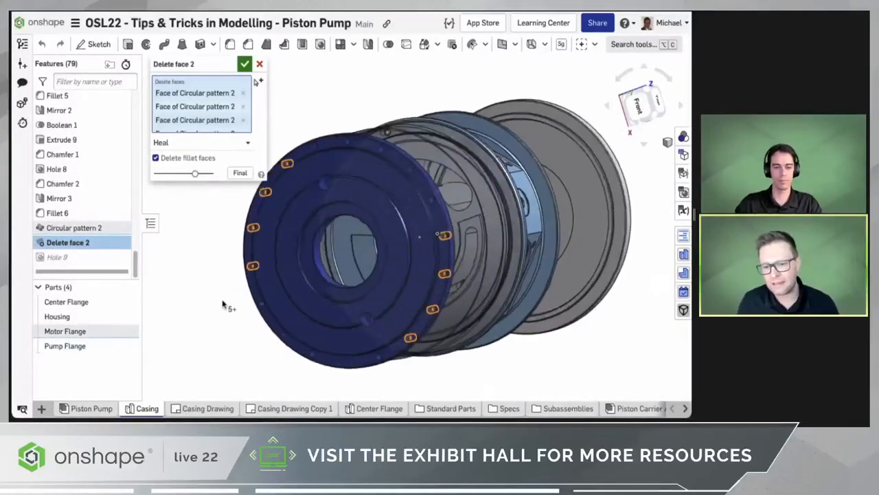
scroll(223, 301, "down", 1)
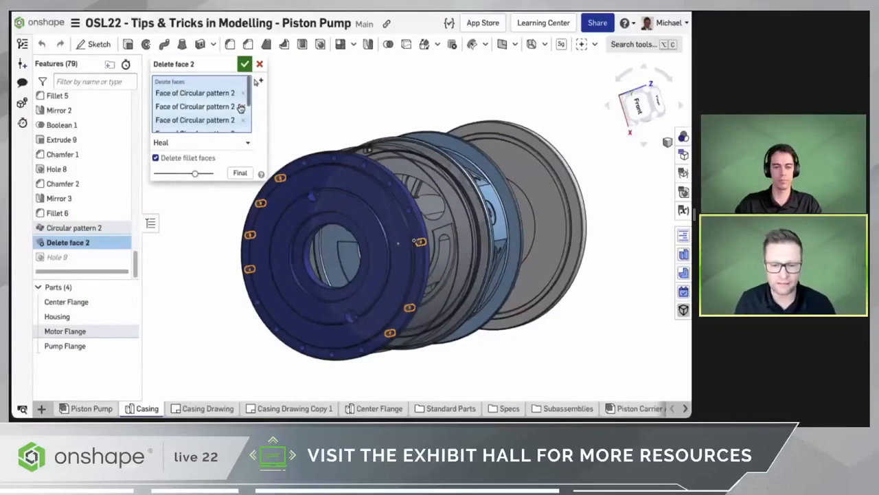
scroll(242, 110, "down", 1)
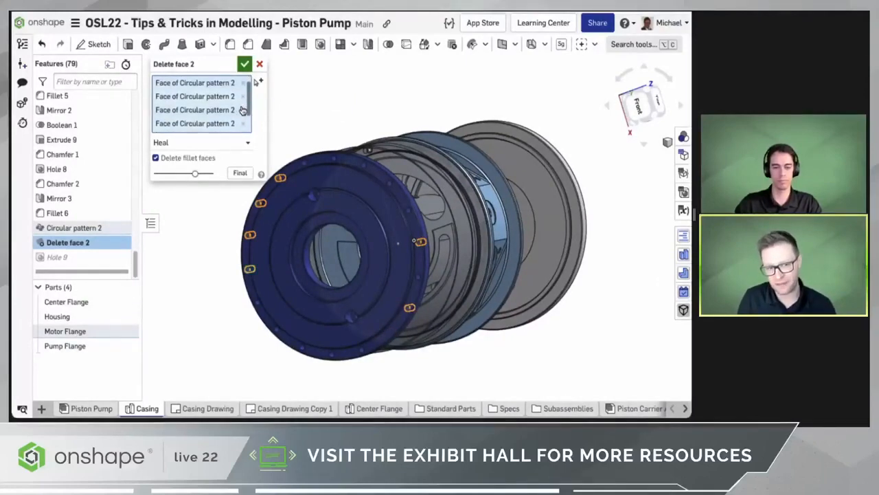
scroll(244, 97, "up", 1)
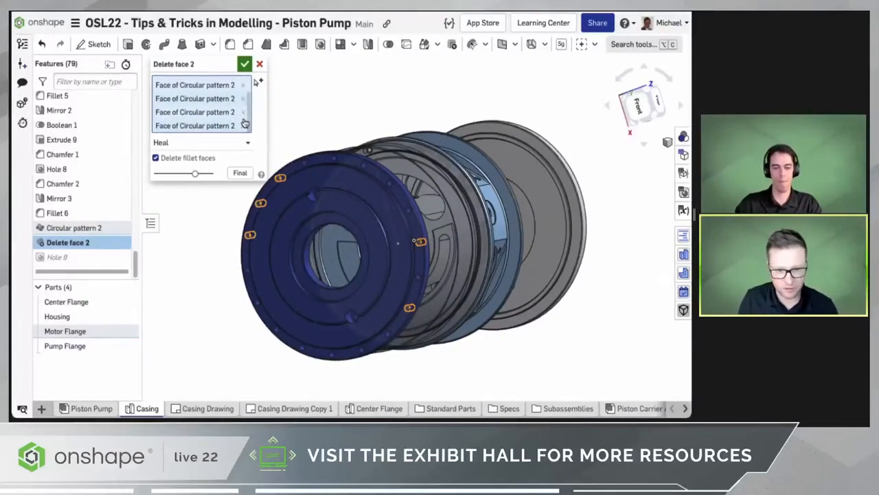
left_click(244, 65)
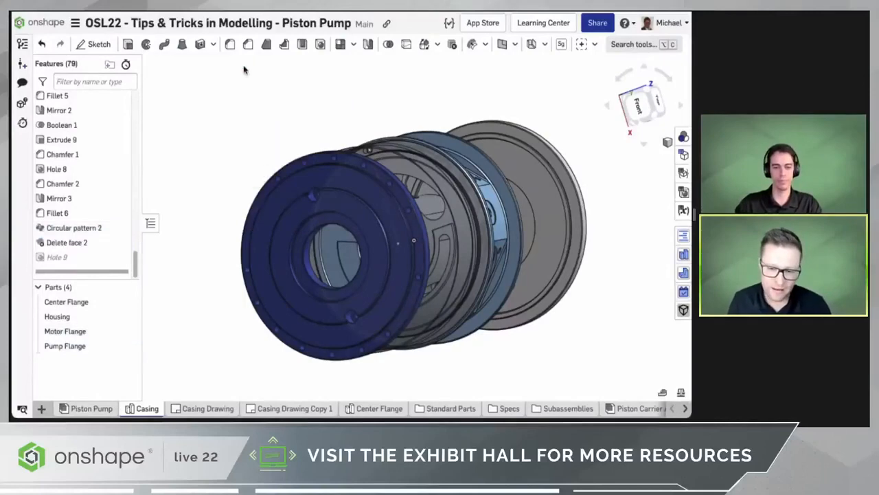
Examine the replicated screws on the motor flange of the Piston Pump assembly
left_click(88, 410)
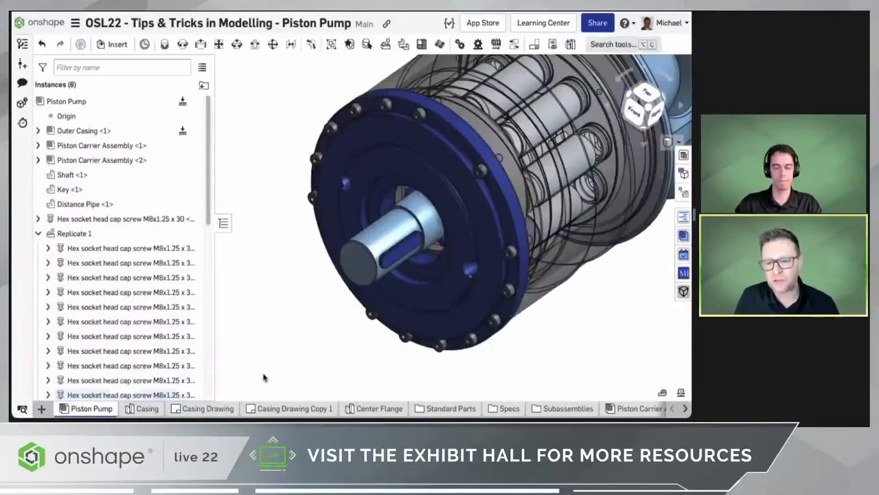
right_click_drag(313, 341, 369, 293)
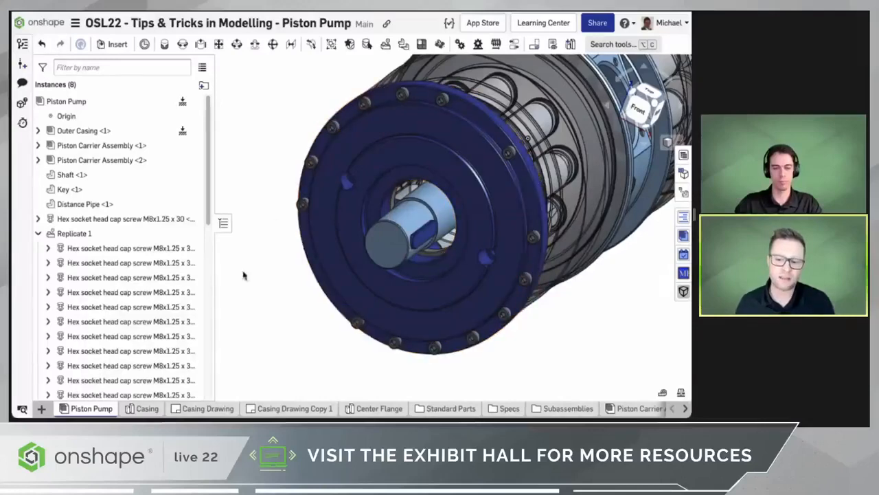
scroll(258, 312, "down", 4)
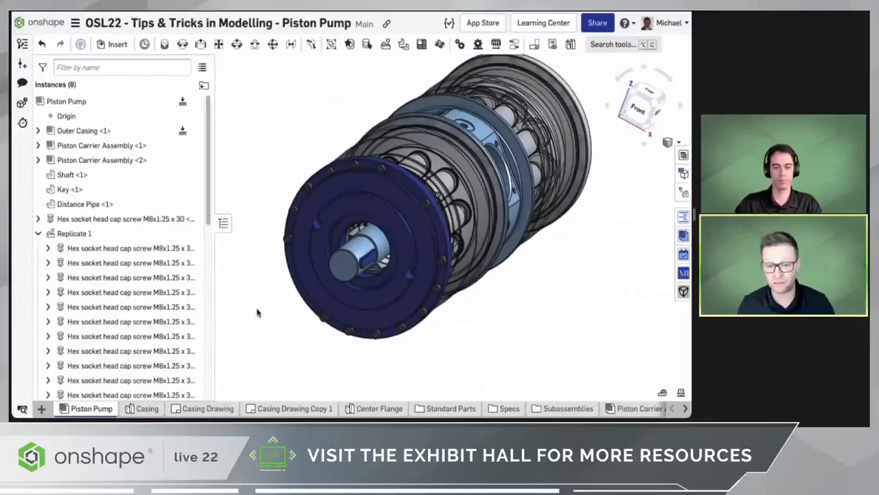
scroll(258, 313, "up", 1)
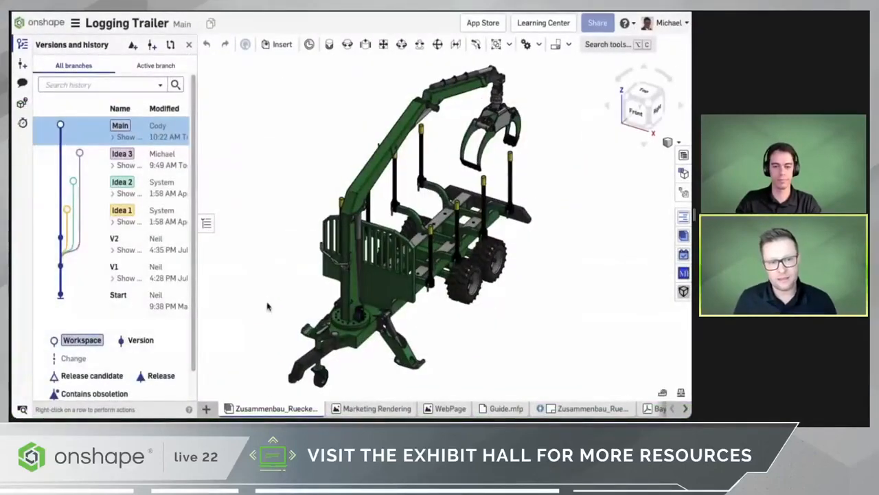
Branch version V2 of the Logging Trailer into a workspace named "New Idea!!!!" and update it to the latest feature library
right_click(157, 248)
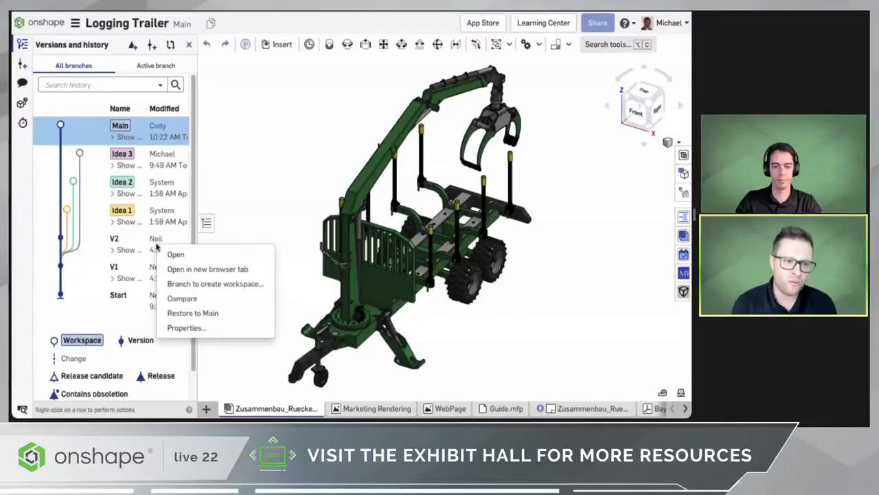
left_click(265, 287)
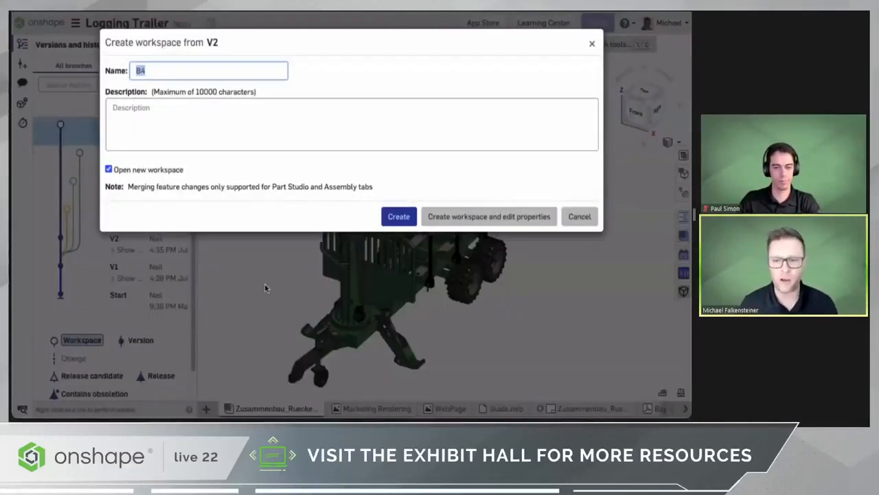
type("New")
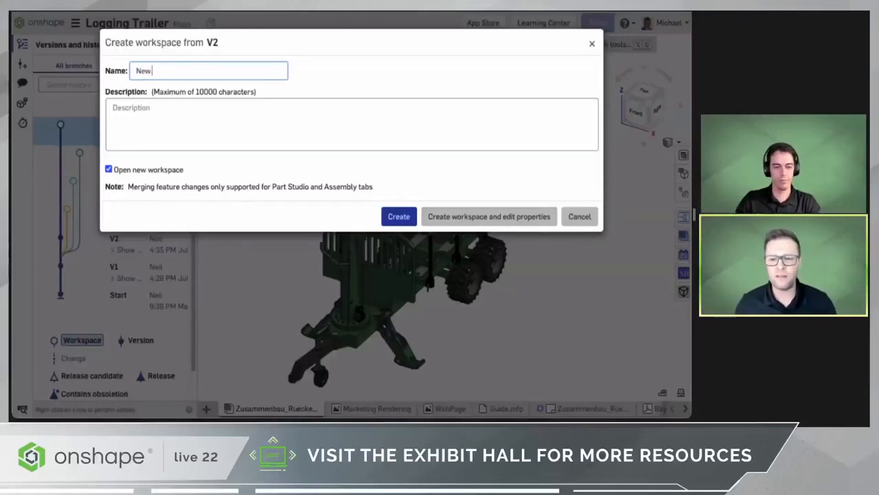
type(" Idea!!!!")
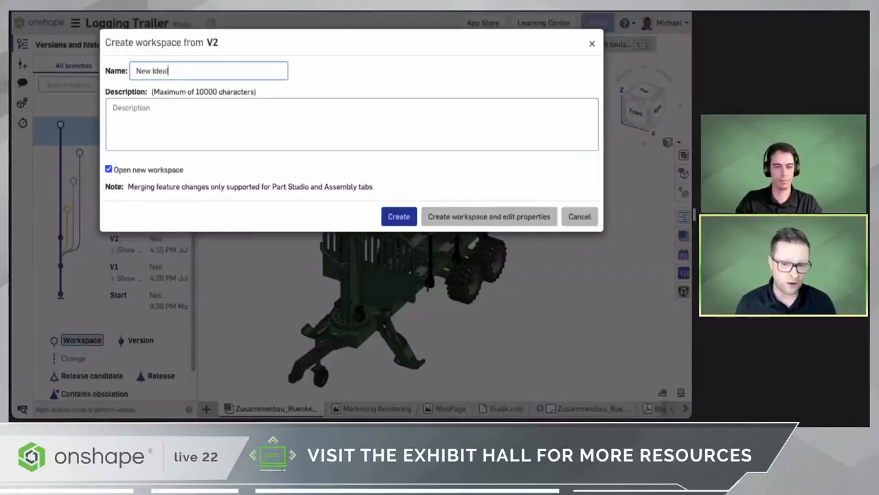
left_click(393, 218)
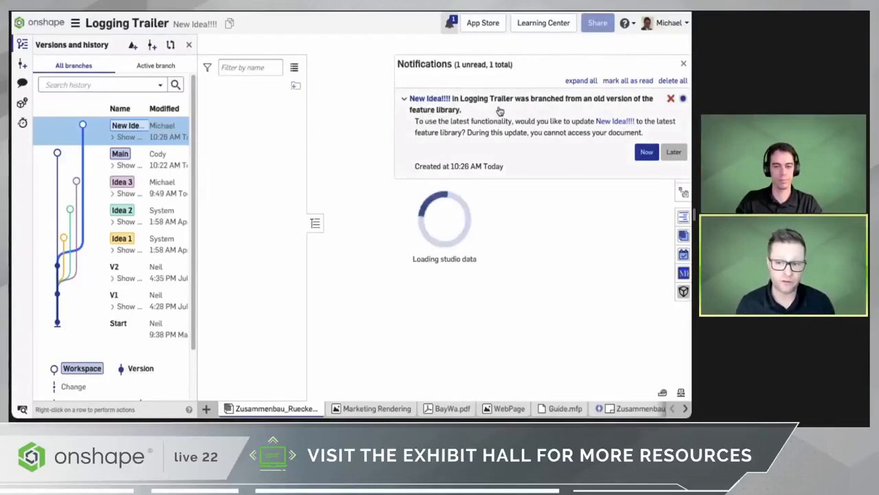
left_click(647, 152)
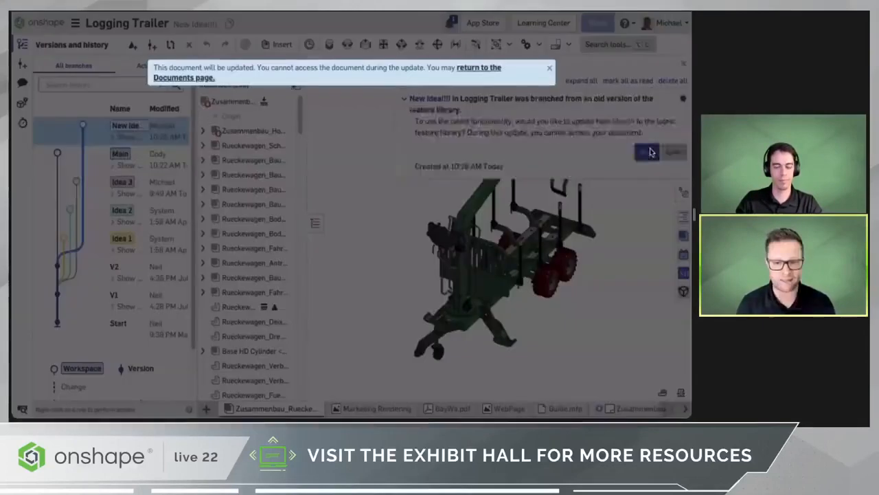
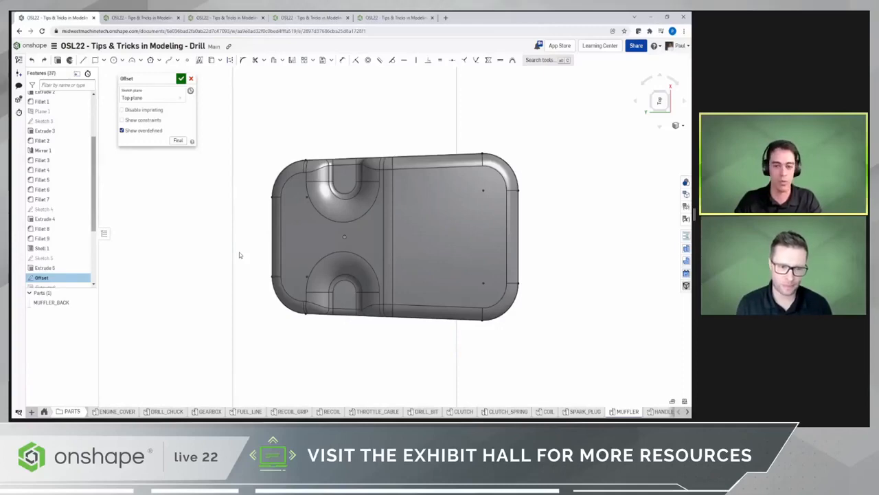
Hide the muffler part and sketch four freehand circles, roughly 10 mm across, just outside the four corners of the outline
key("y")
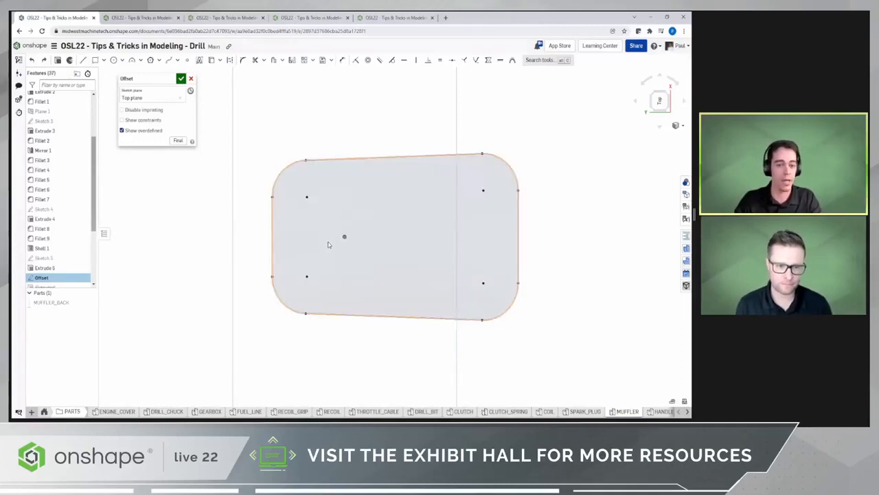
key("c")
left_click(277, 127)
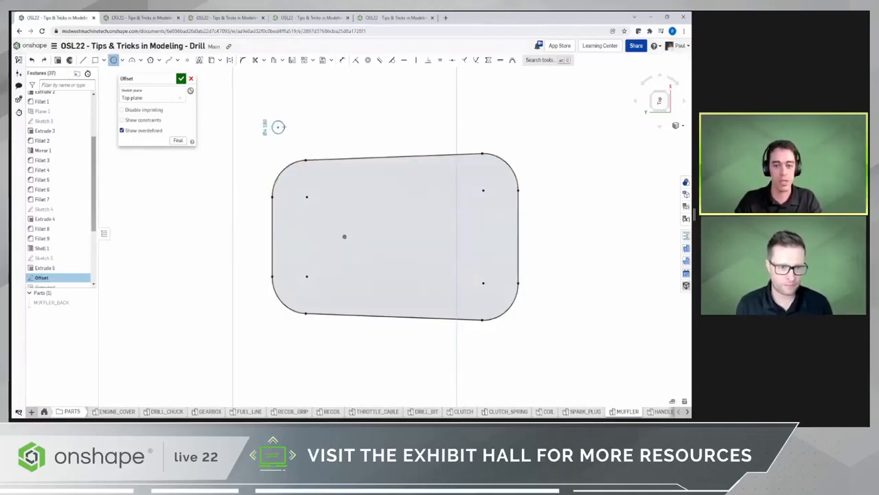
left_click(289, 126)
left_click(495, 127)
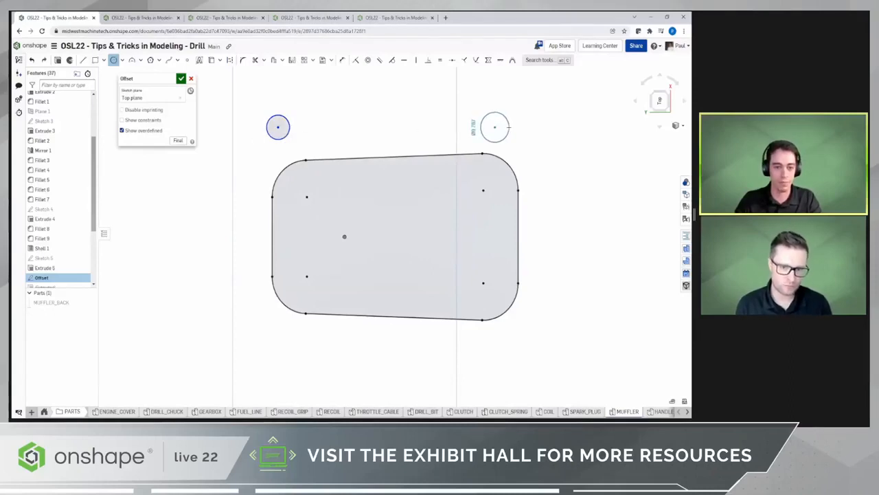
left_click(509, 126)
left_click(510, 350)
left_click(527, 350)
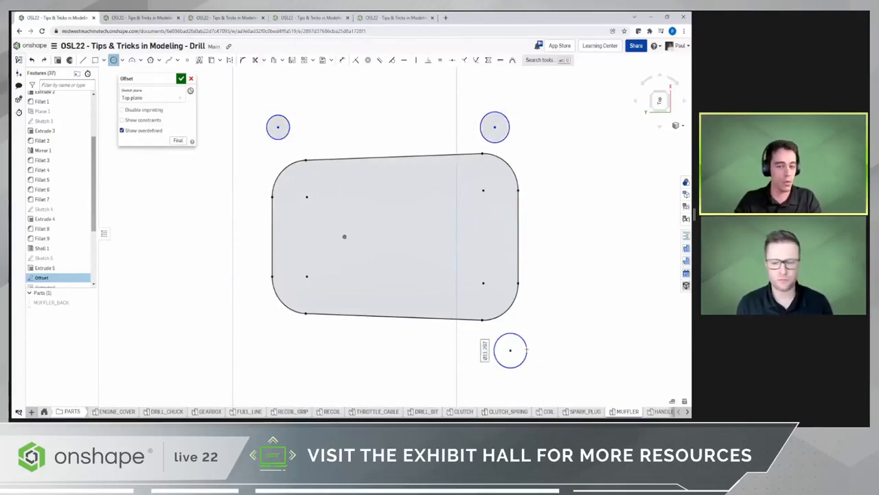
left_click(272, 347)
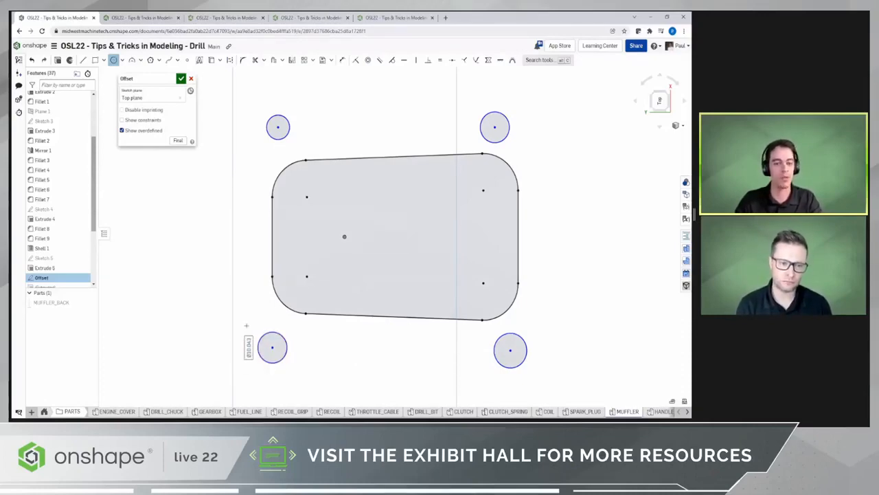
Set the lower-left circle's diameter to 8 mm and move its dimension to the circle's right side
type("8")
key("Return")
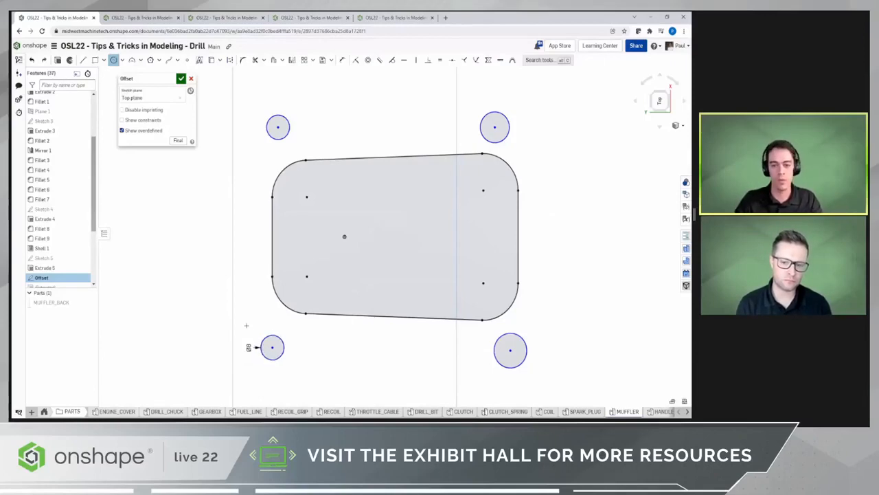
key("Escape")
left_click_drag(249, 346, 310, 342)
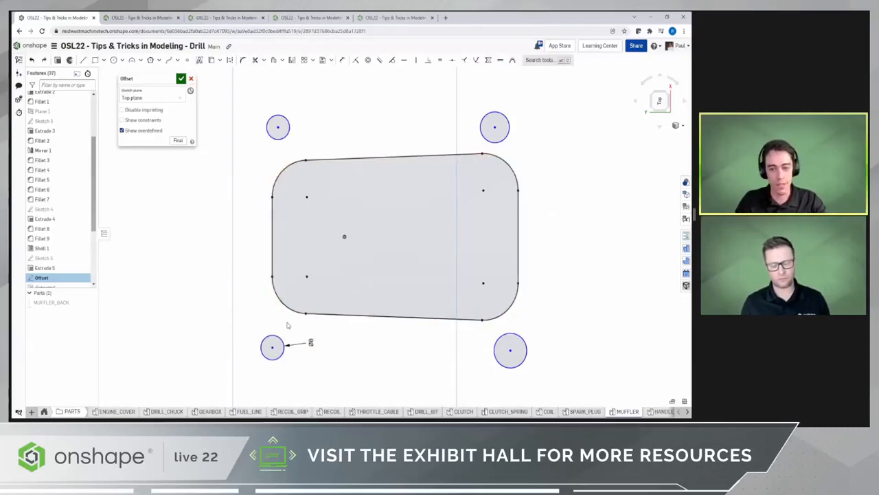
Make the centers of the lower-left and upper-left circles coincident with the nearest corner arc center points of the outline
left_click(306, 276)
left_click(272, 347)
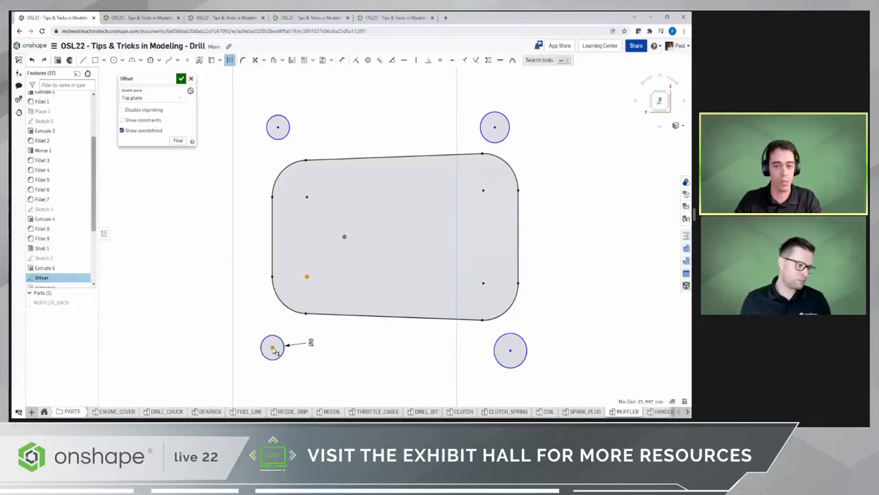
left_click(355, 61)
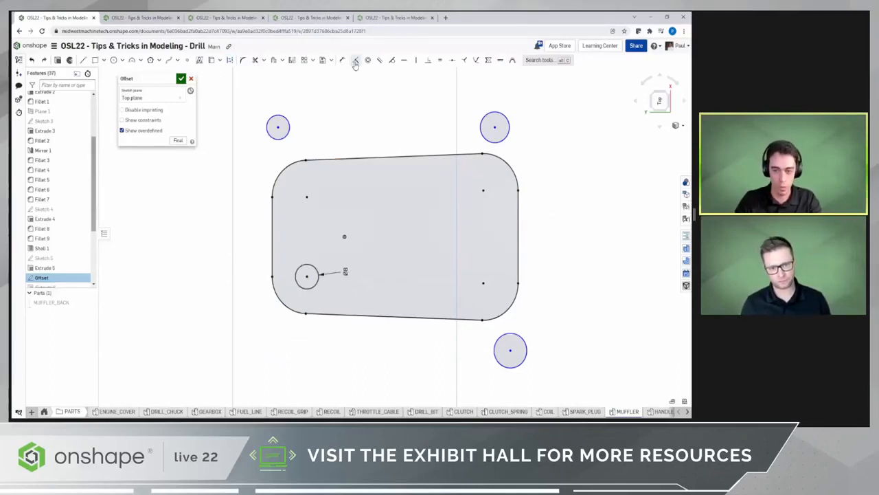
left_click(278, 127)
left_click(307, 198)
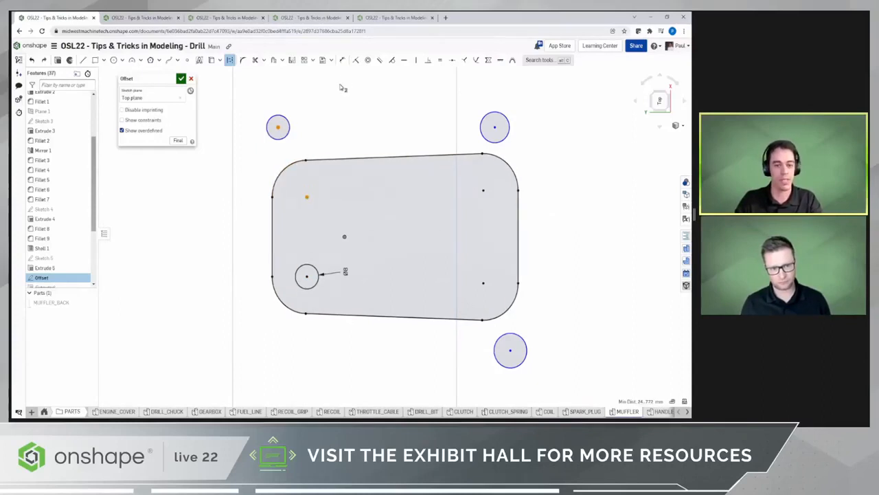
left_click(356, 61)
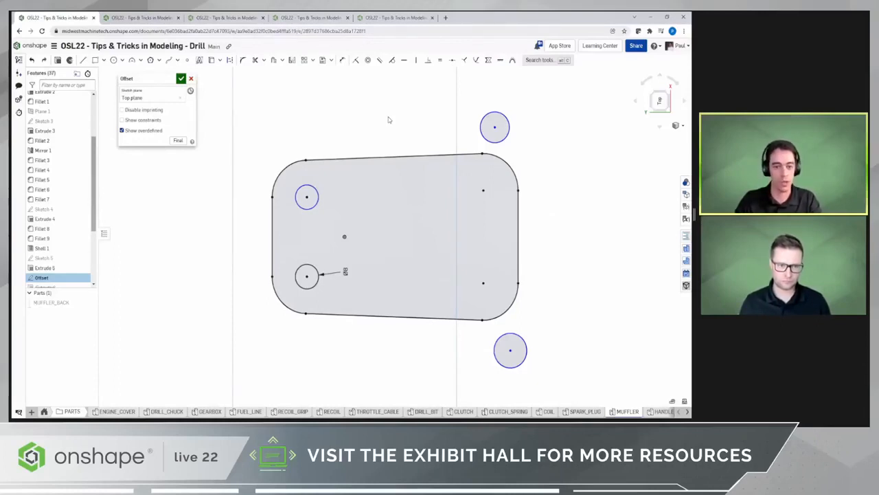
Make the centers of the upper-right and lower-right circles coincident with the nearest corner arc center points of the outline
left_click(355, 60)
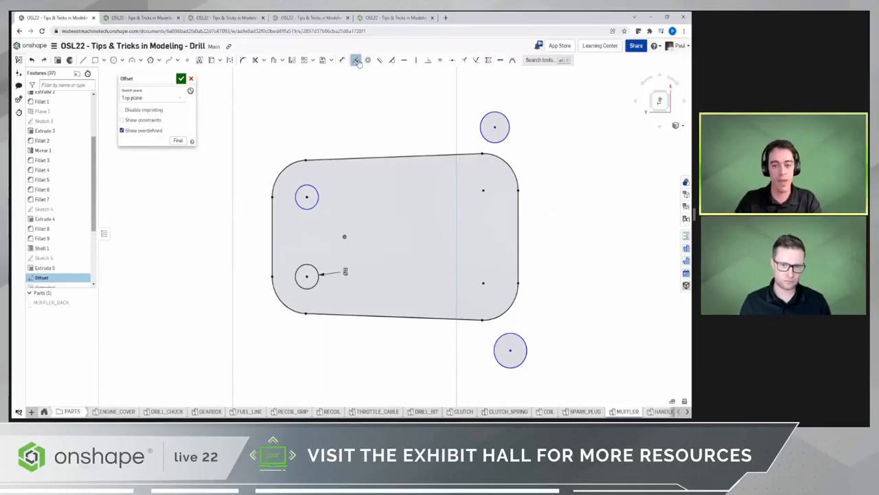
left_click(483, 191)
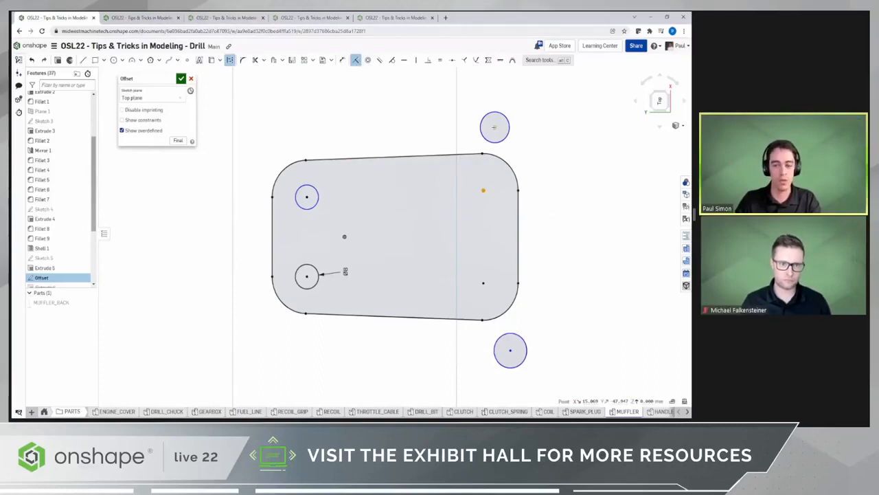
left_click(494, 128)
left_click(483, 282)
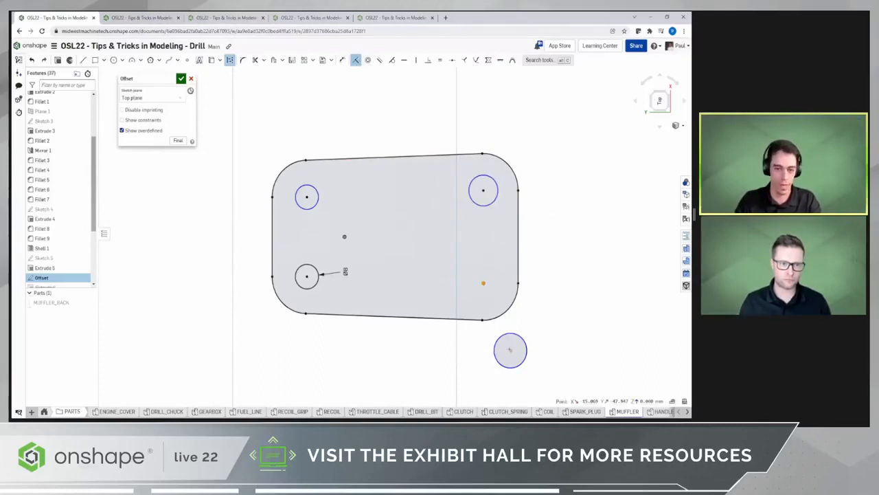
left_click(521, 338)
key("Escape")
Make all four corner circles equal in size with an Equal constraint
right_click(543, 324)
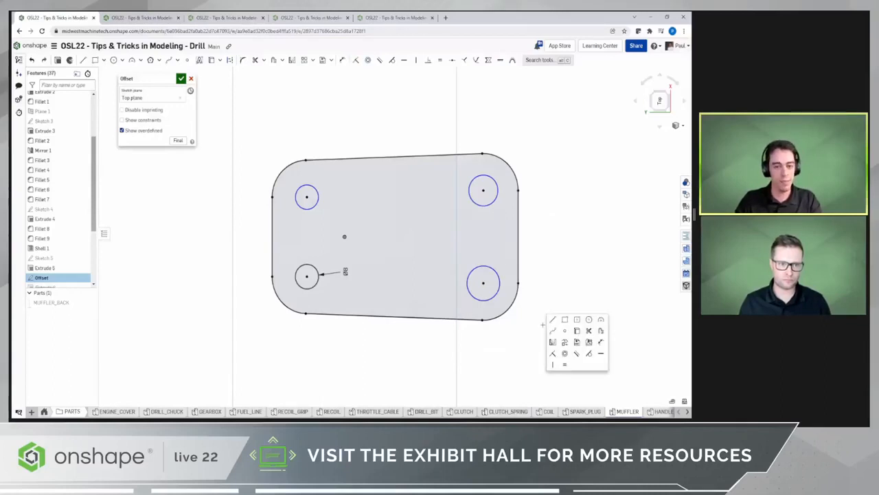
left_click(565, 367)
left_click(497, 296)
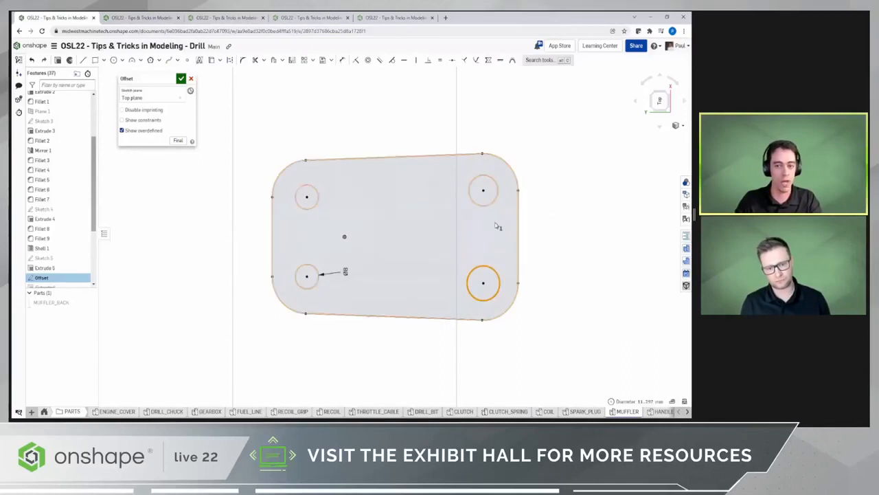
left_click(489, 206)
left_click(318, 202)
left_click(314, 284)
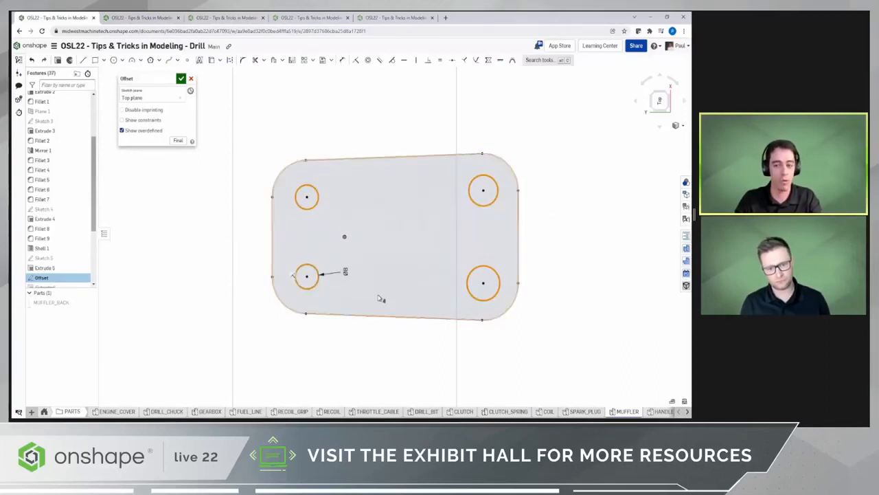
key("s")
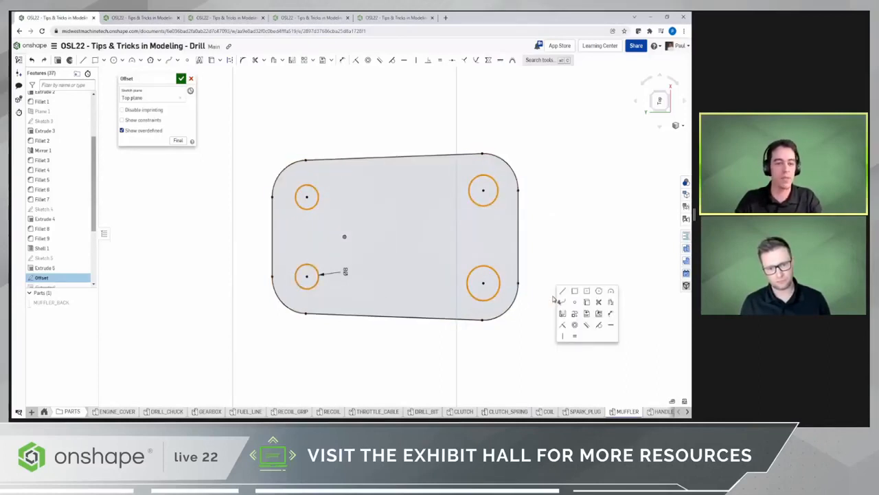
left_click(579, 339)
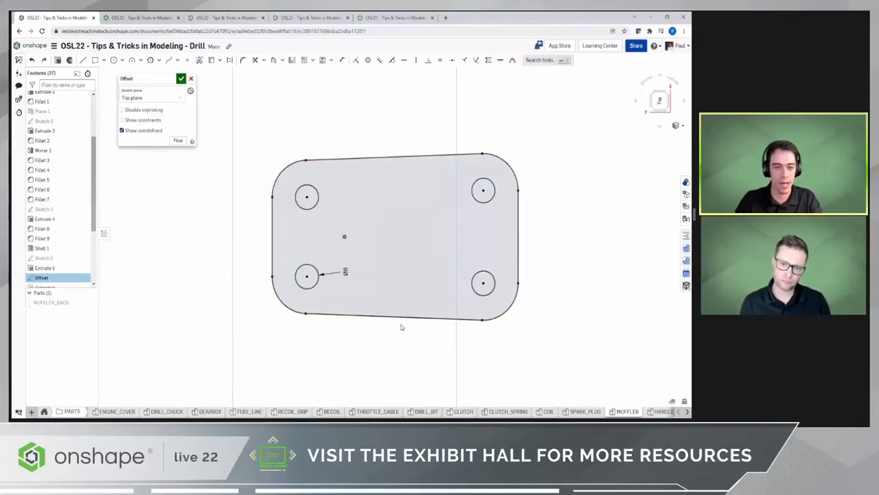
Try to offset the outline outward by picking its upper line, right-hand line and the adjoining corner arcs one at a time
key("o")
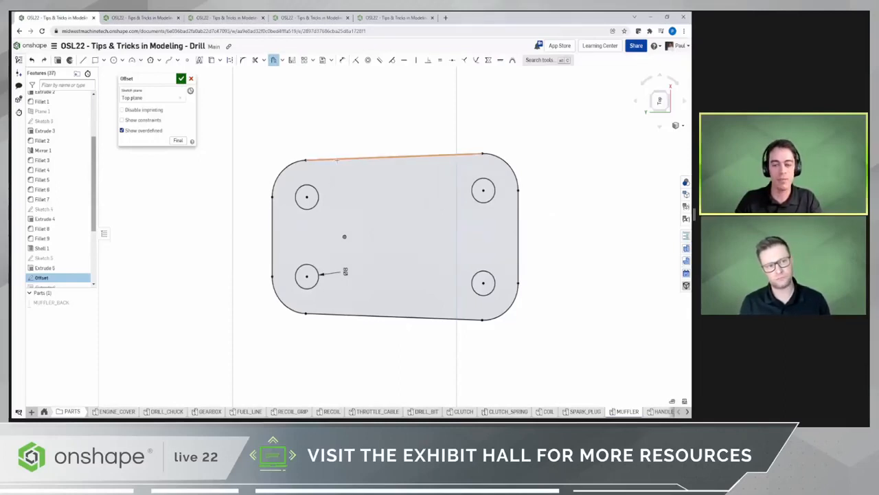
left_click(337, 161)
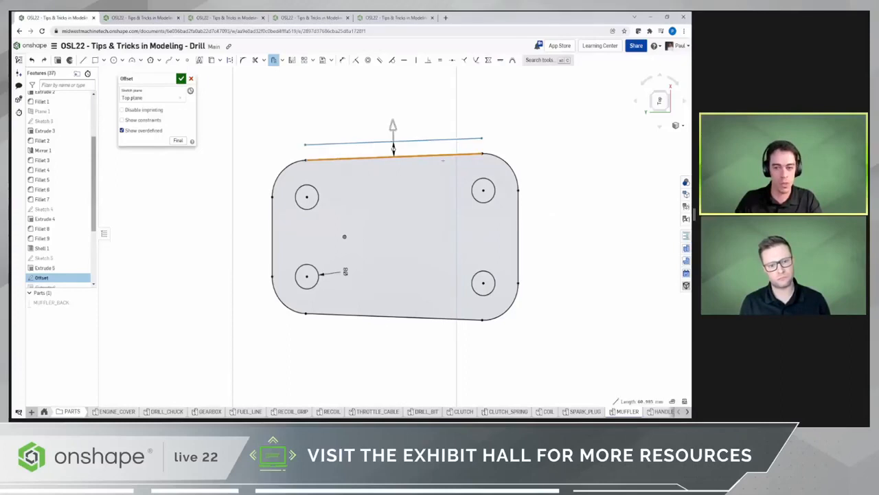
left_click(496, 157)
left_click(518, 222)
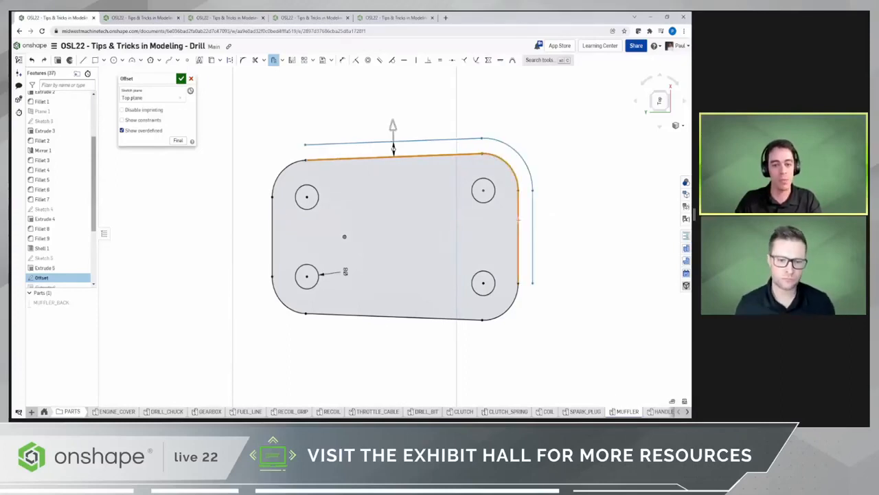
left_click(511, 300)
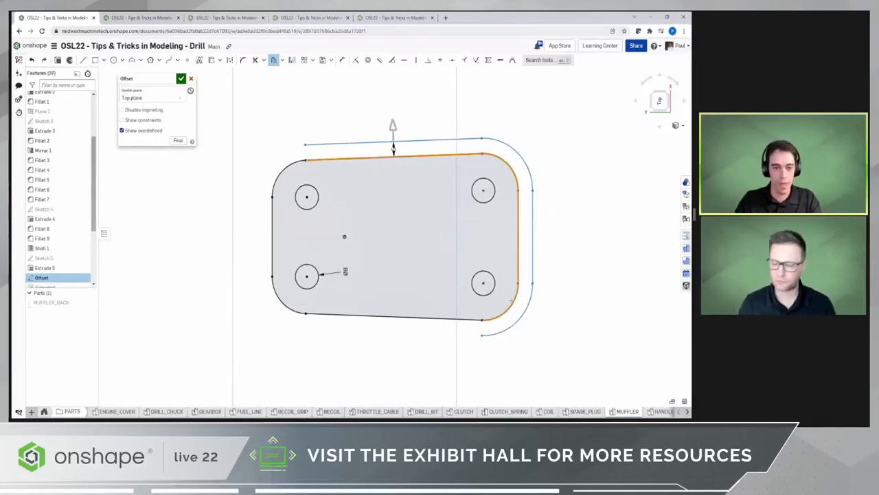
key("Escape")
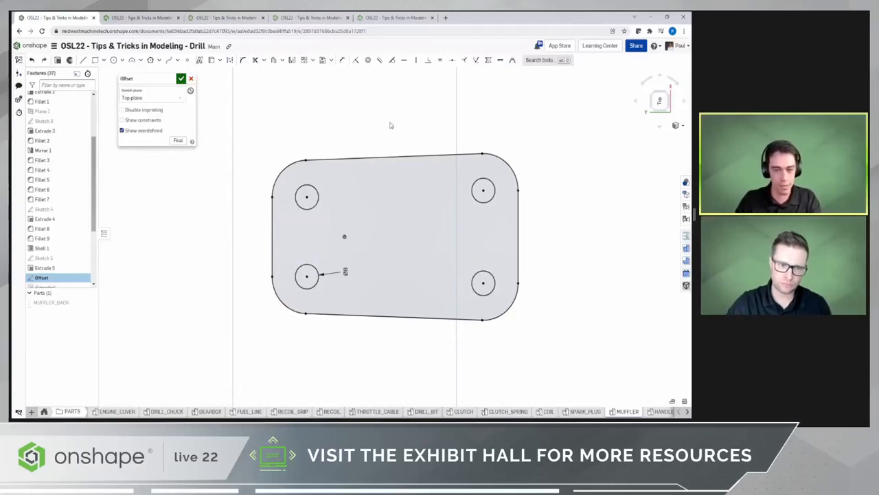
Try to offset the outline by box-selecting the whole sketch and deselecting the four circles
left_click_drag(251, 132, 550, 355)
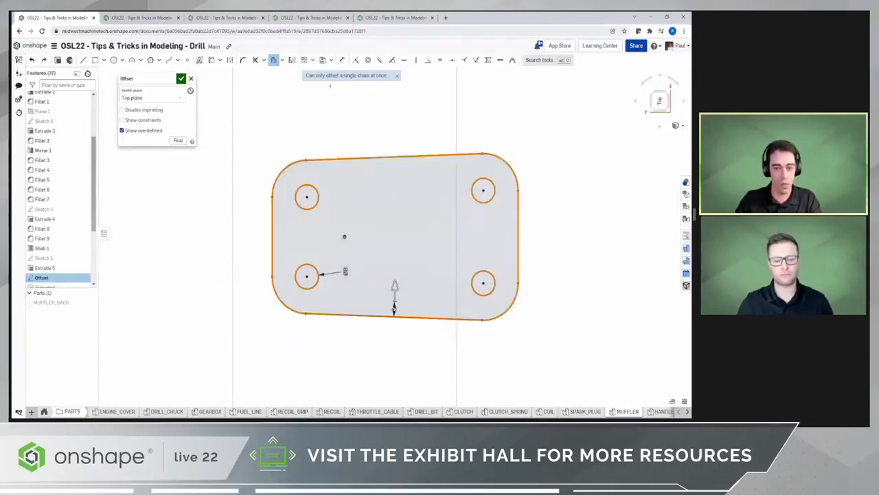
left_click(487, 203)
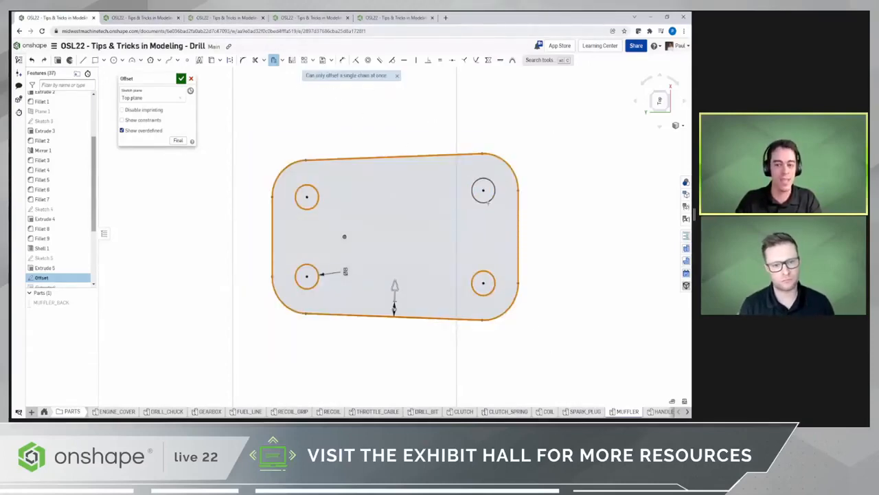
left_click(487, 272)
left_click(314, 283)
left_click(312, 206)
left_click(395, 285)
key("Escape")
Try to offset the outline by selecting the tangent connected edges of its upper line
key("o")
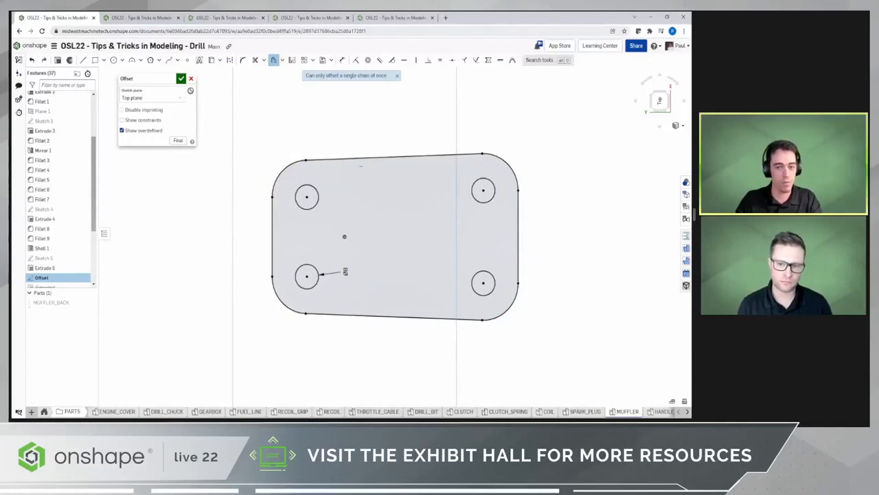
right_click(362, 158)
mouse_move(390, 213)
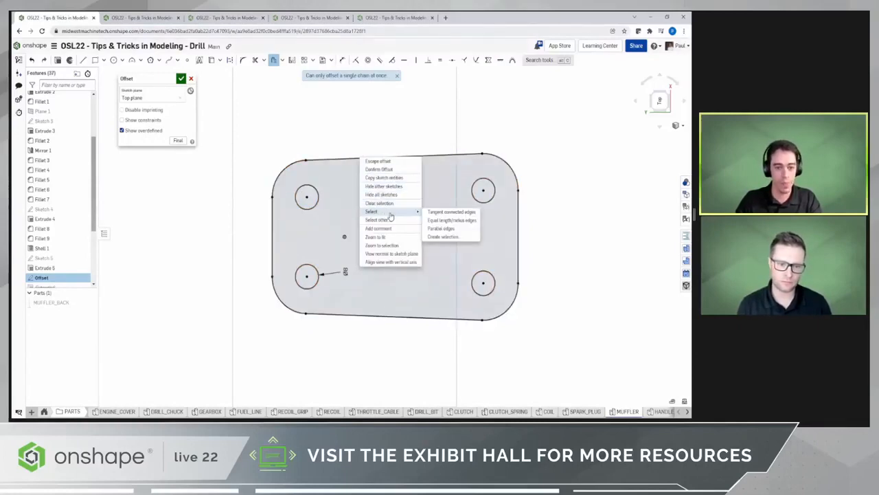
left_click(451, 213)
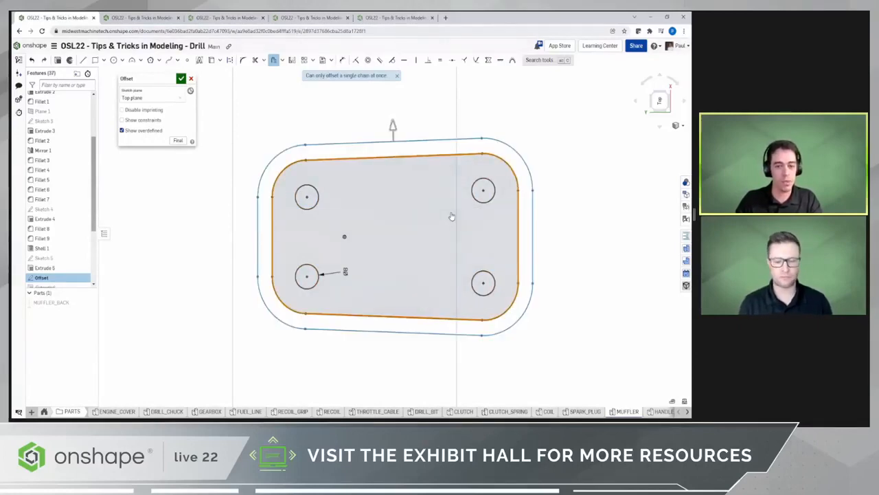
key("Escape")
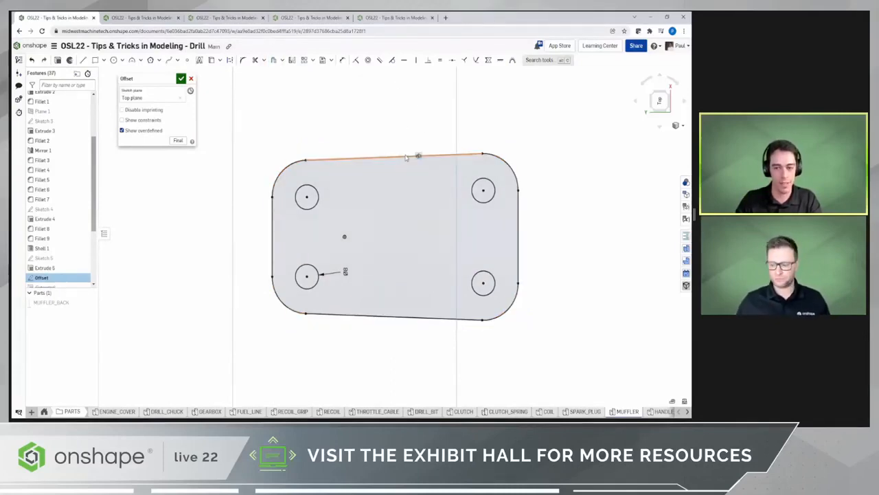
Offset the complete outline outward by 4 mm and place the offset dimension above the upper edge
key("o")
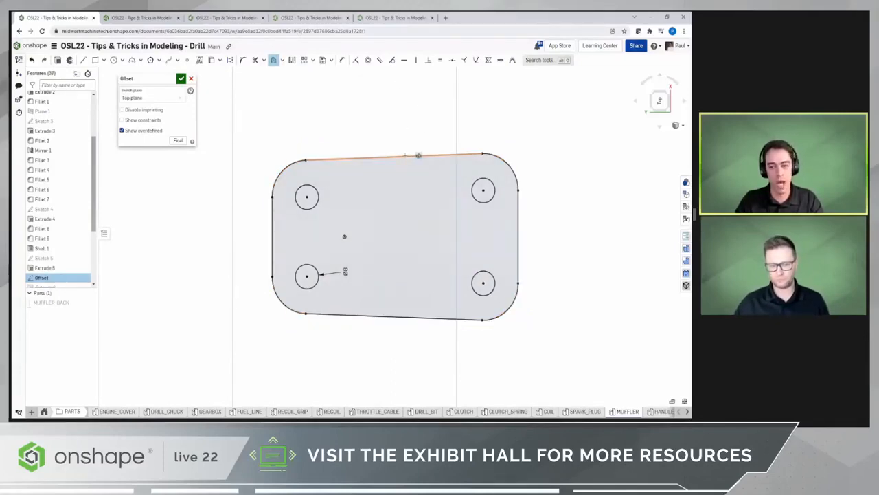
left_click(405, 152)
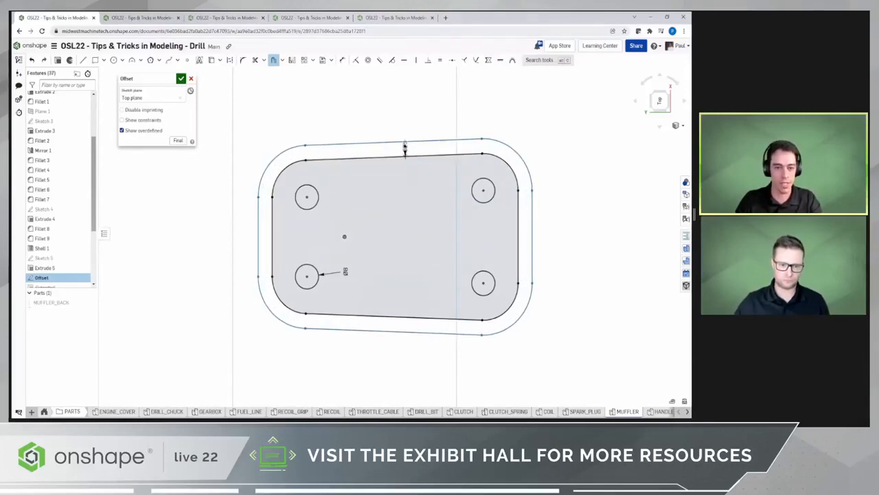
left_click(404, 146)
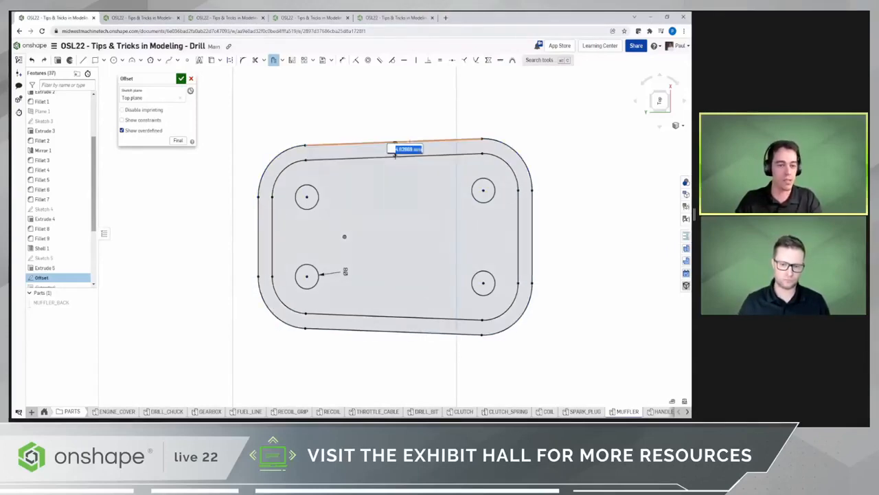
type("4")
key("Return")
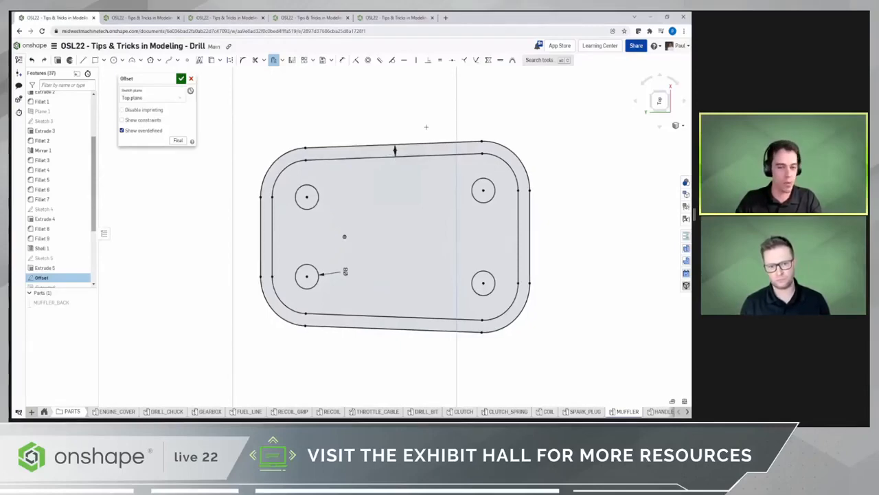
left_click_drag(395, 149, 426, 123)
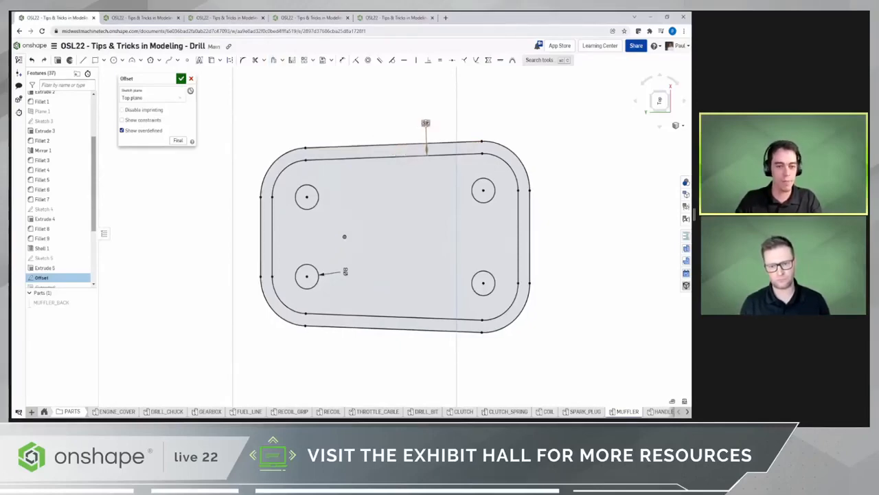
Delete the four corner circles and accept the Offset sketch
left_click(307, 197)
left_click(483, 190)
left_click(482, 281)
left_click(318, 282)
key("Delete")
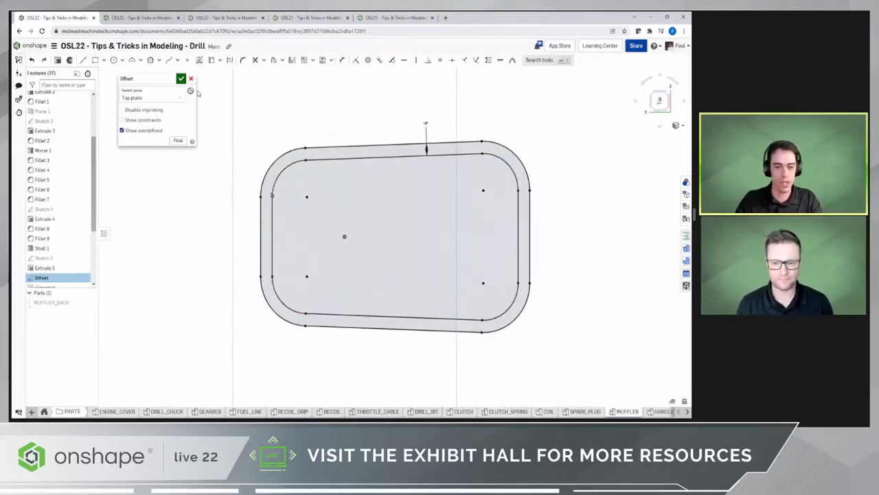
left_click(180, 78)
Show all muffler parts and view them isometrically
right_click(204, 201)
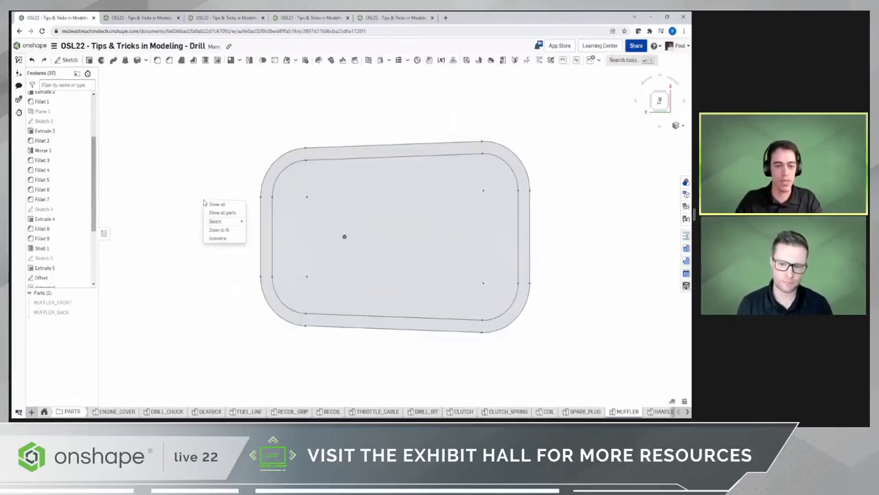
left_click(222, 212)
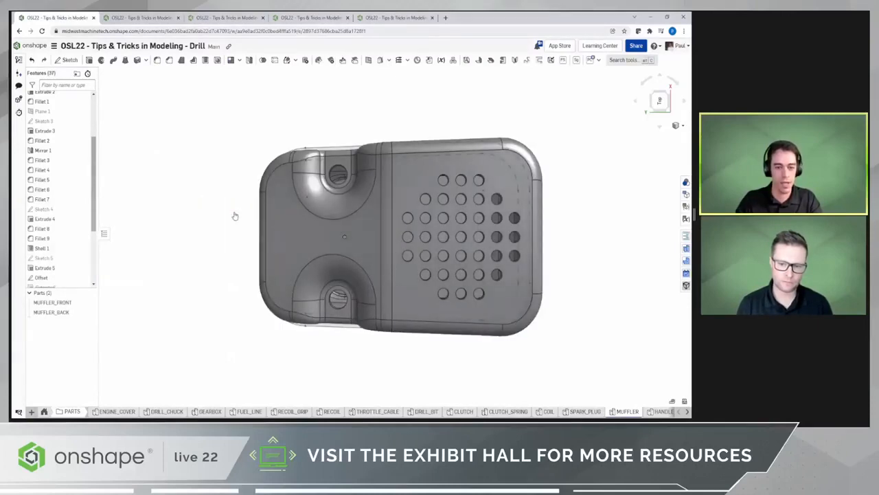
key("shift+7")
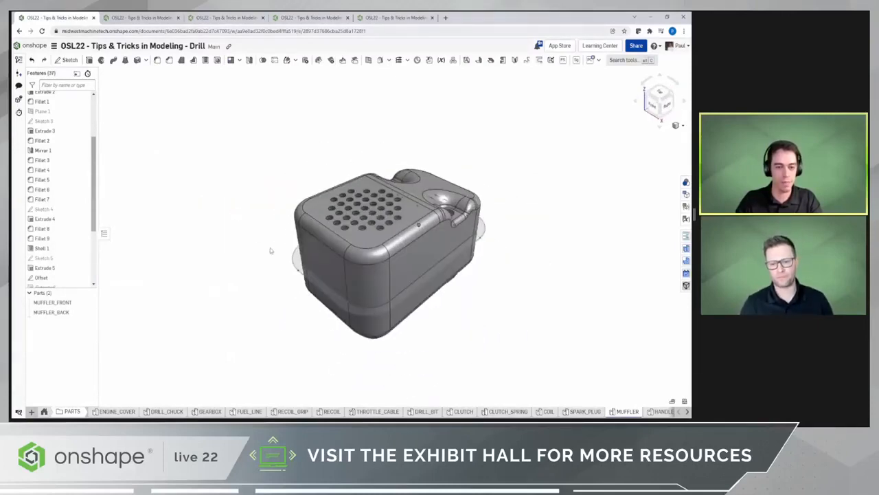
Unsuppress the Extrude 6 and Fillet 11 features built from the Offset sketch and inspect the resulting flange around the muffler
left_click(297, 268)
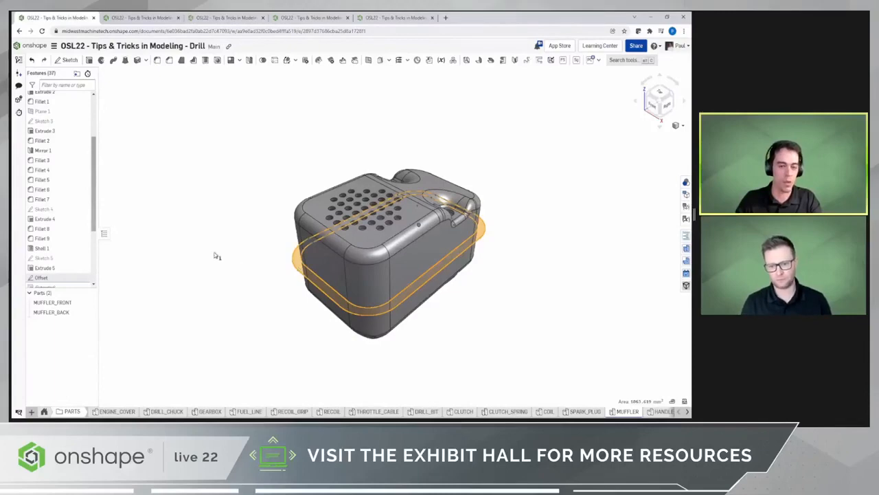
scroll(83, 230, "down", 2)
left_click_drag(59, 232, 60, 242)
right_click(60, 241)
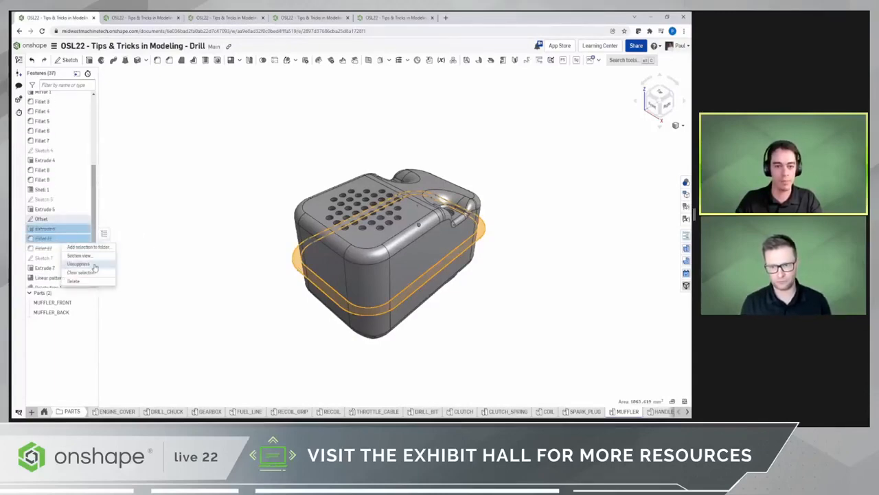
left_click(79, 266)
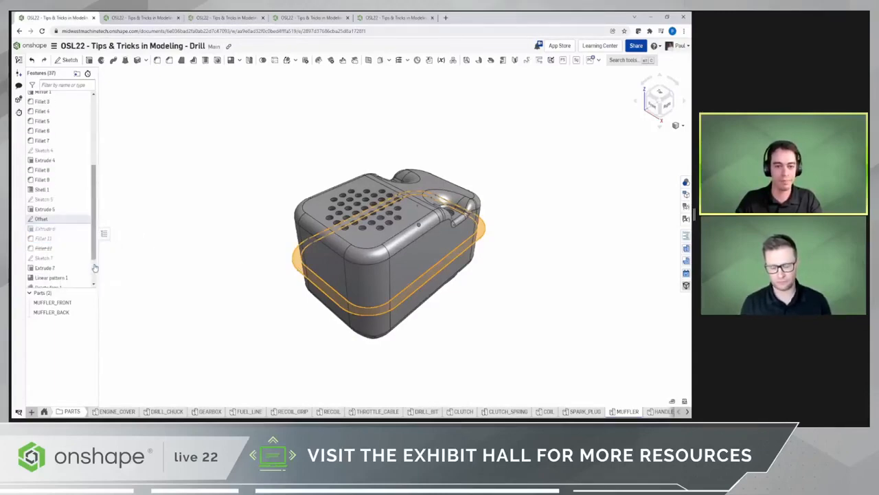
left_click(206, 277)
scroll(365, 329, "up", 4)
mouse_move(365, 329)
right_mouse_down()
mouse_move(371, 318)
mouse_move(360, 314)
mouse_move(234, 318)
right_mouse_up()
key("shift+7")
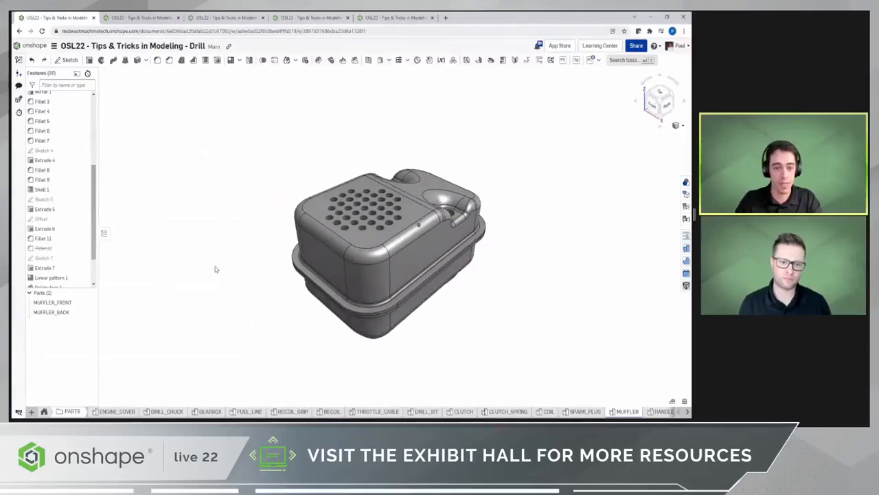
In the OSL22 - Tips & Tricks in Modeling - doc document, linear-pattern the hexagon three times along a slightly downward direction, spaced about 68.6 mm
left_click(125, 18)
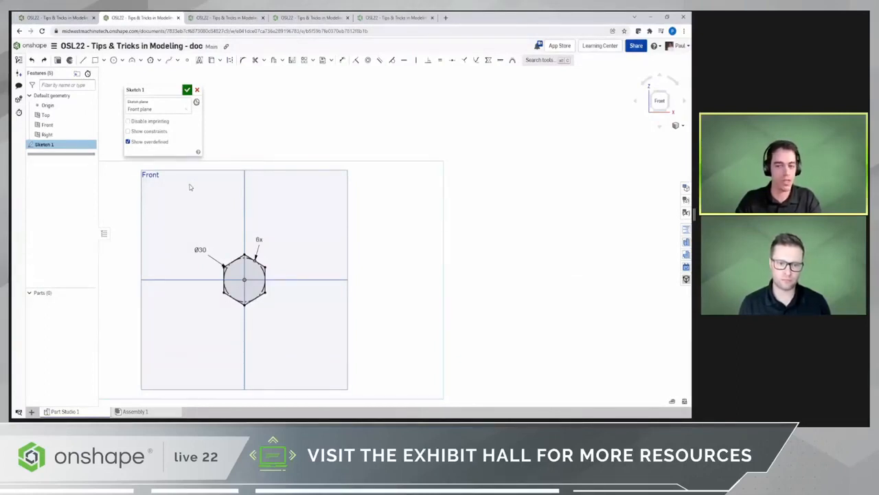
left_click_drag(190, 187, 289, 339)
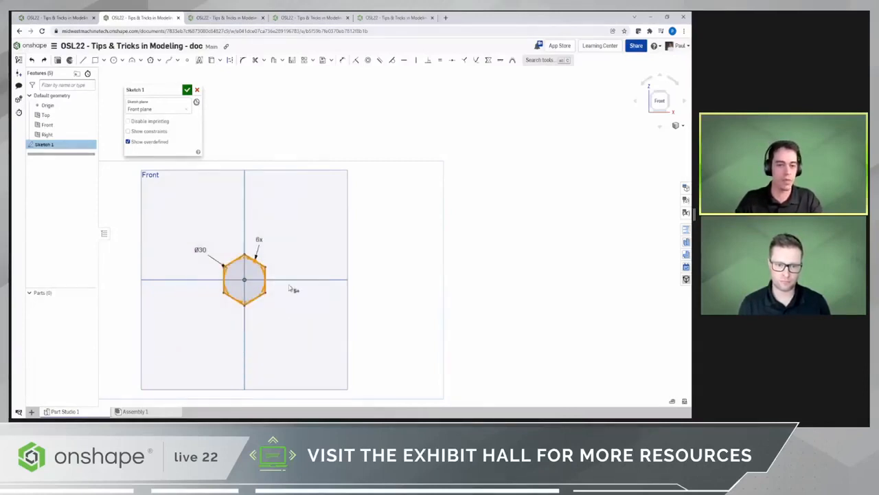
left_click(304, 61)
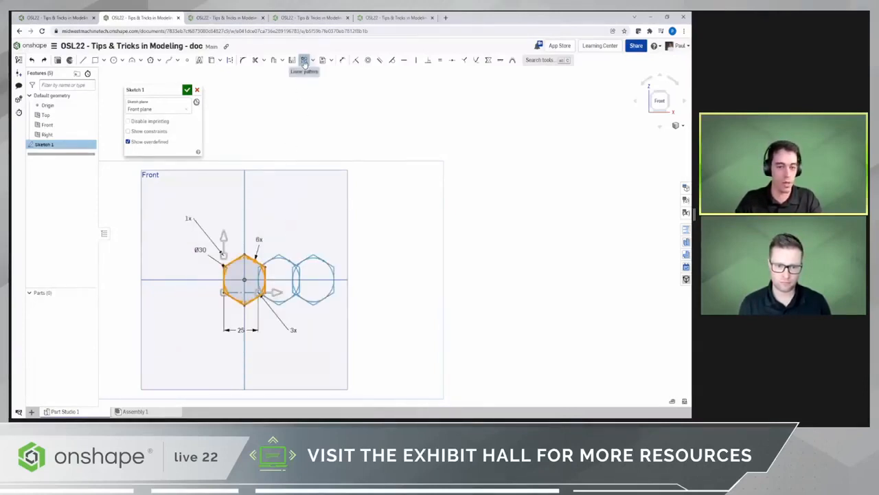
left_click_drag(275, 293, 338, 298)
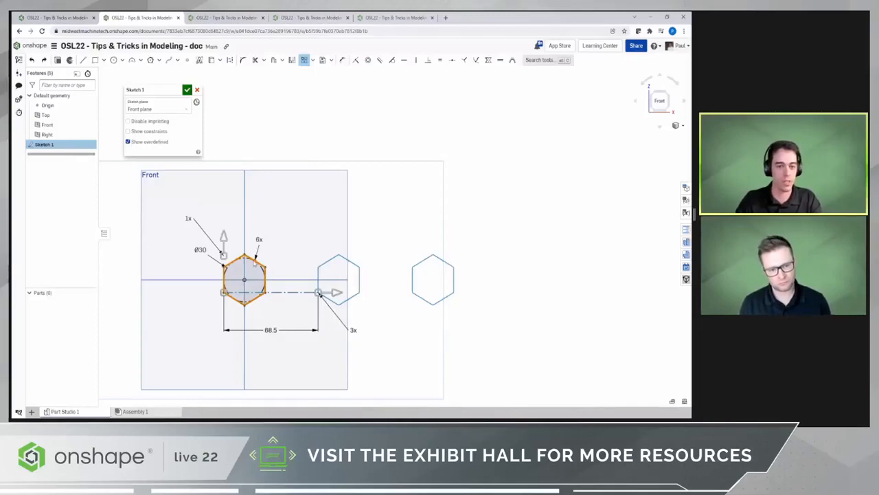
mouse_move(318, 293)
left_mouse_down()
mouse_move(314, 310)
mouse_move(318, 268)
mouse_move(316, 309)
left_mouse_up()
Add a vertical second direction with two instances spaced 50 mm and accept the hexagon pattern
left_click_drag(224, 241, 223, 183)
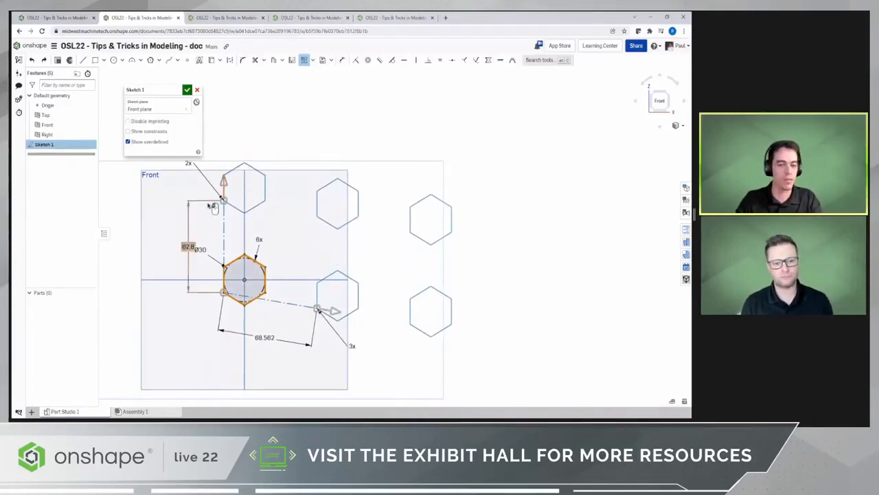
double_click(188, 247)
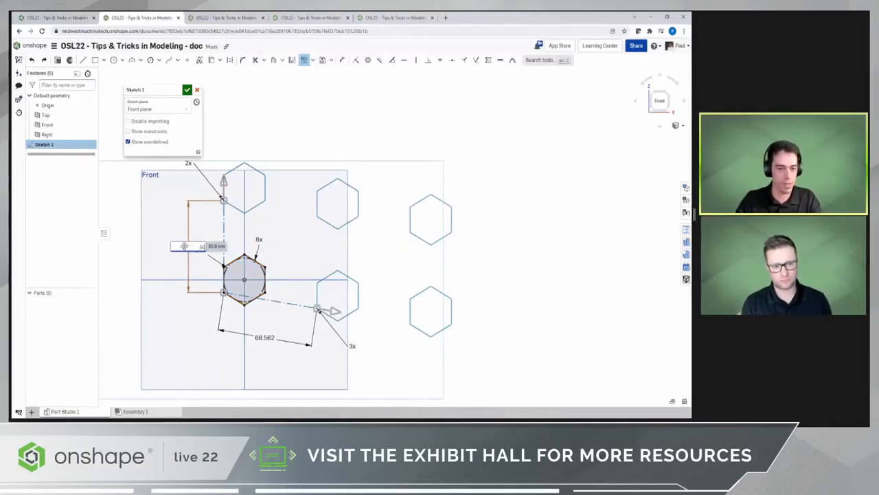
key("Return")
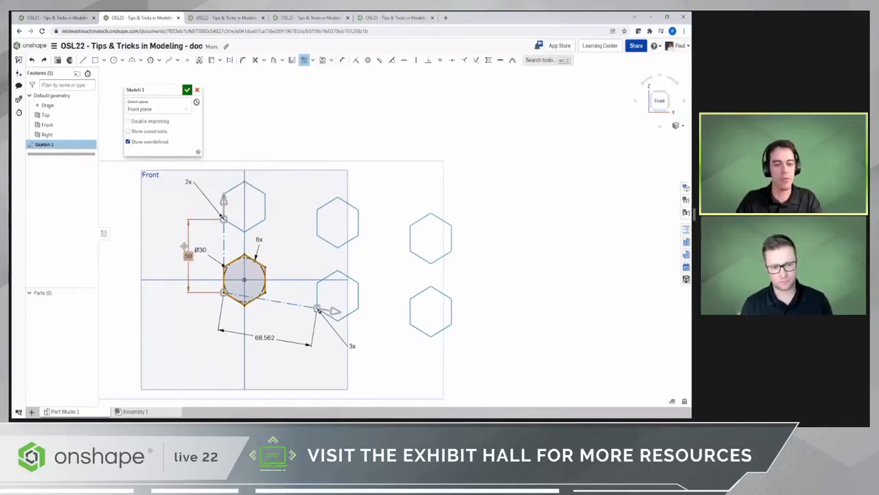
left_click(140, 242)
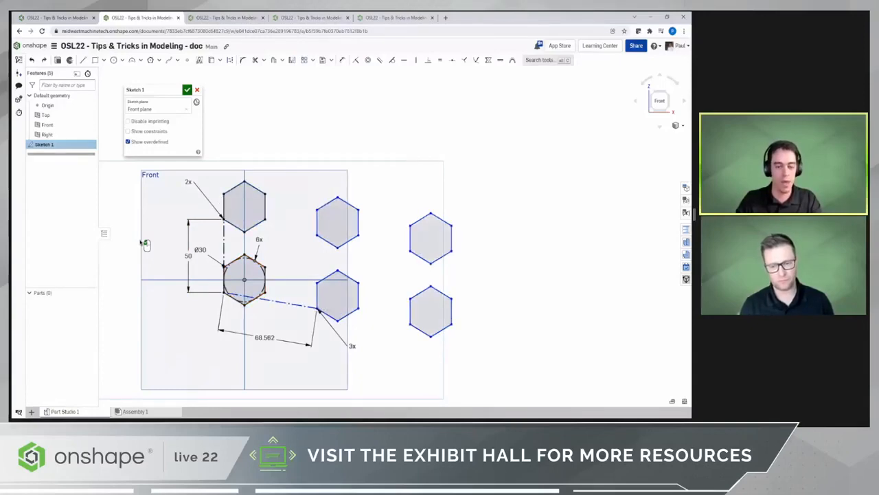
Delete both spacing dimensions of the hexagon pattern and spread the hexagon columns to about 90 mm apart
mouse_move(337, 247)
left_mouse_down()
mouse_move(332, 182)
mouse_move(333, 260)
mouse_move(334, 234)
left_mouse_up()
left_click_drag(334, 237, 334, 248)
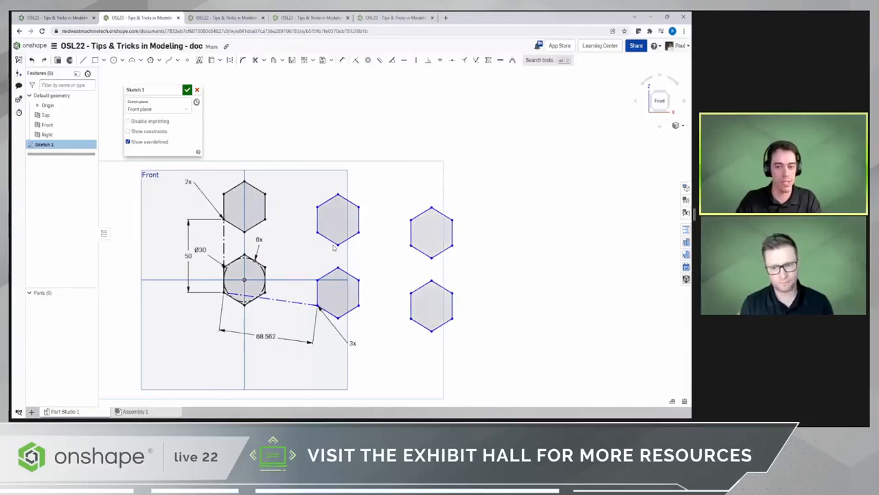
left_click(266, 336)
key("Delete")
left_click(190, 258)
key("Delete")
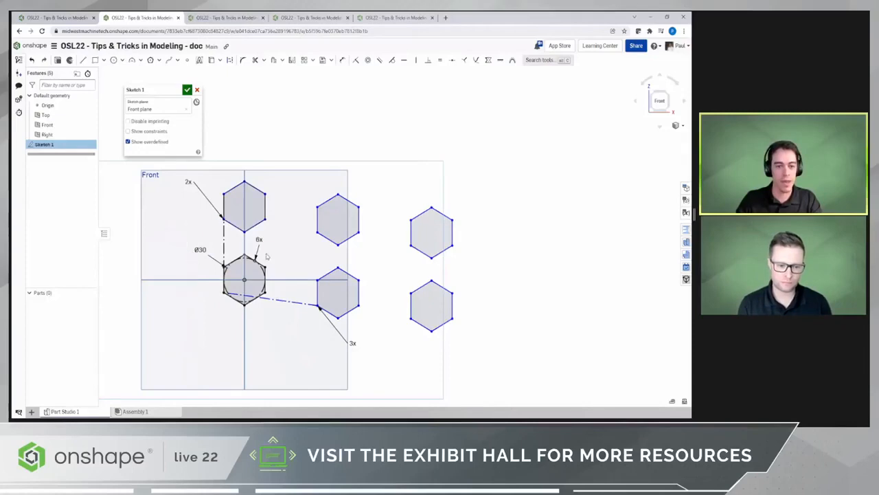
left_click_drag(336, 249, 366, 245)
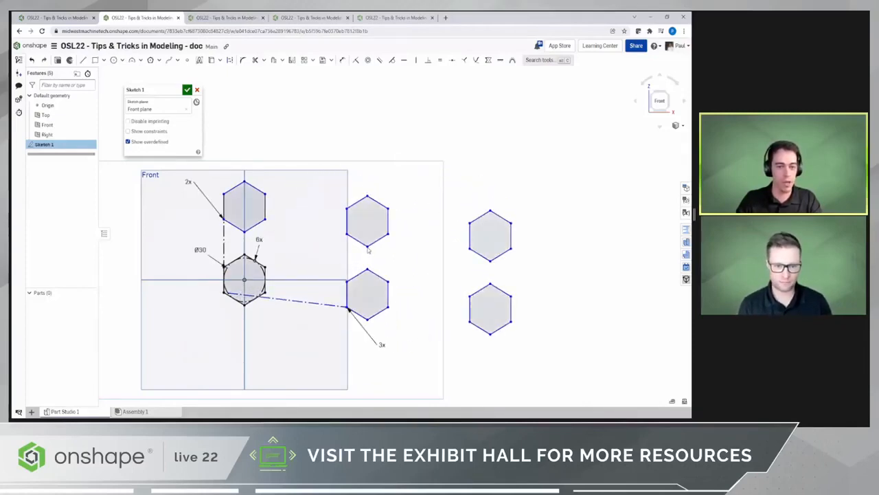
Constrain the sloping pattern direction line to horizontal and pull the hexagon columns closer together
left_click(297, 301)
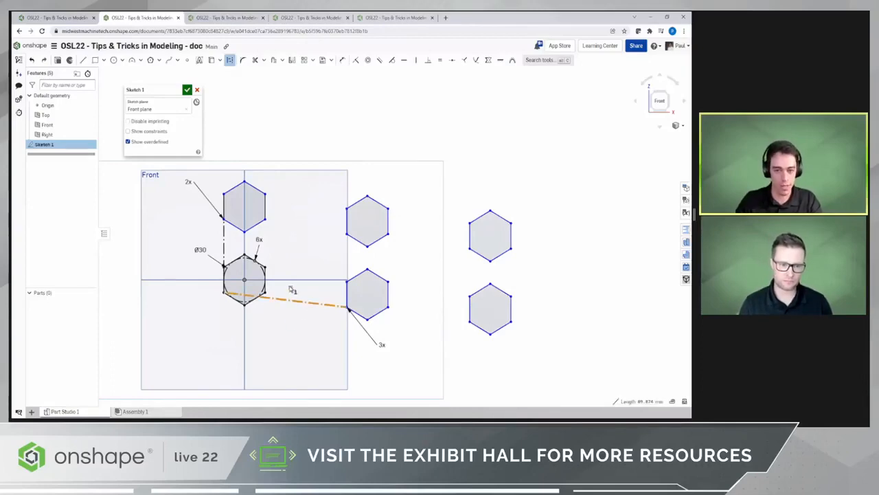
key("s")
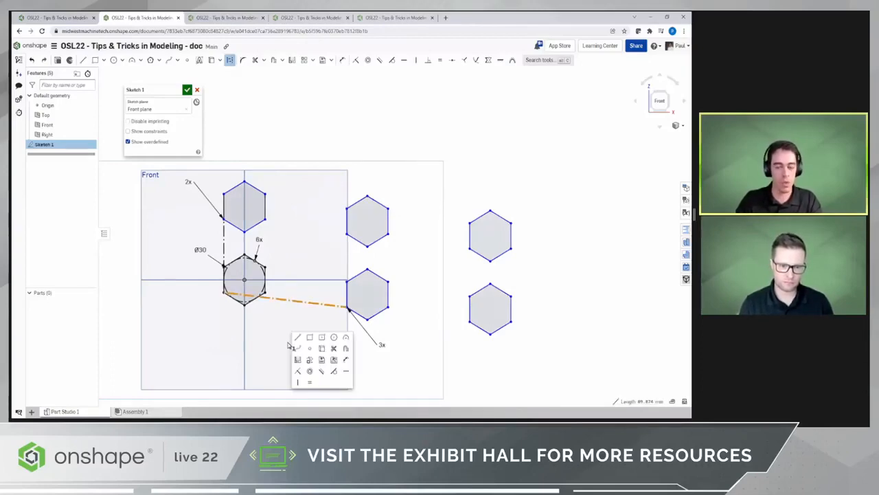
left_click(346, 375)
left_click_drag(369, 226, 345, 220)
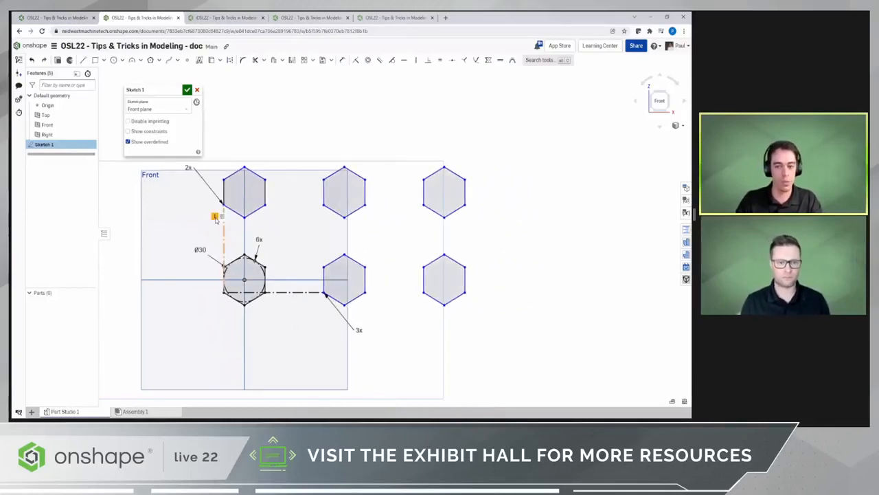
Remove the second direction line's vertical constraint, slant it, and join both direction lines' ends with a construction line about 67.6 mm long
left_click_drag(223, 210, 270, 216)
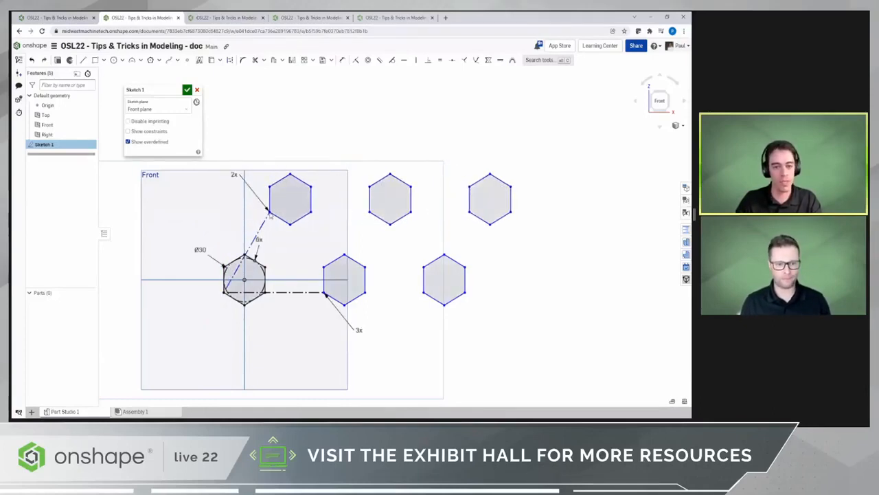
key("l")
key("q")
left_click(268, 215)
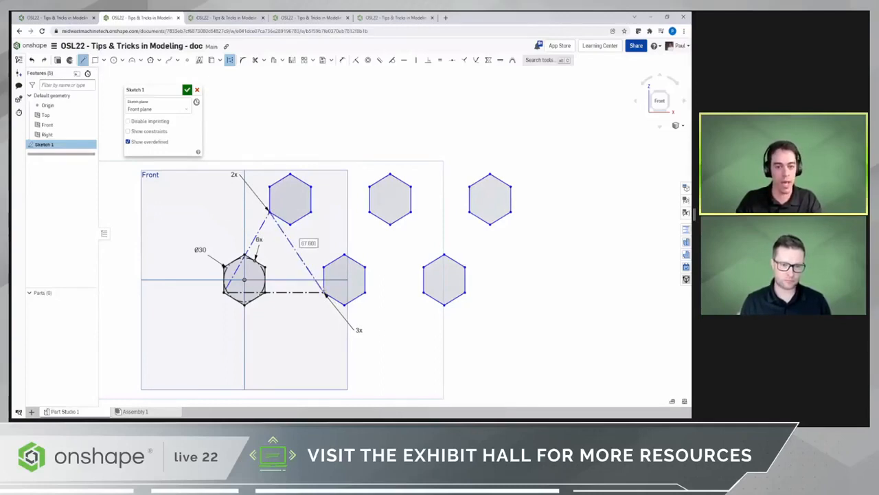
key("Escape")
Make the three construction lines of the triangle equal in length and reposition the patterned hexagons to test the equilateral spacing
left_click(307, 270)
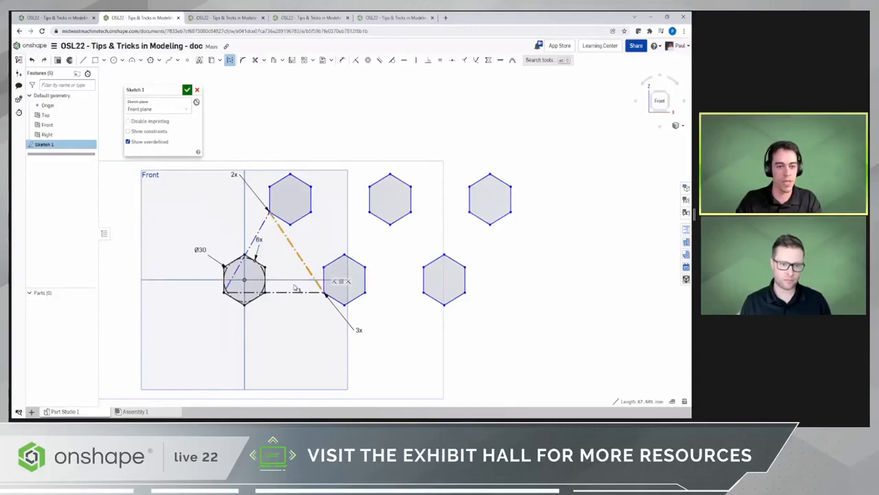
left_click(292, 293)
left_click(256, 235)
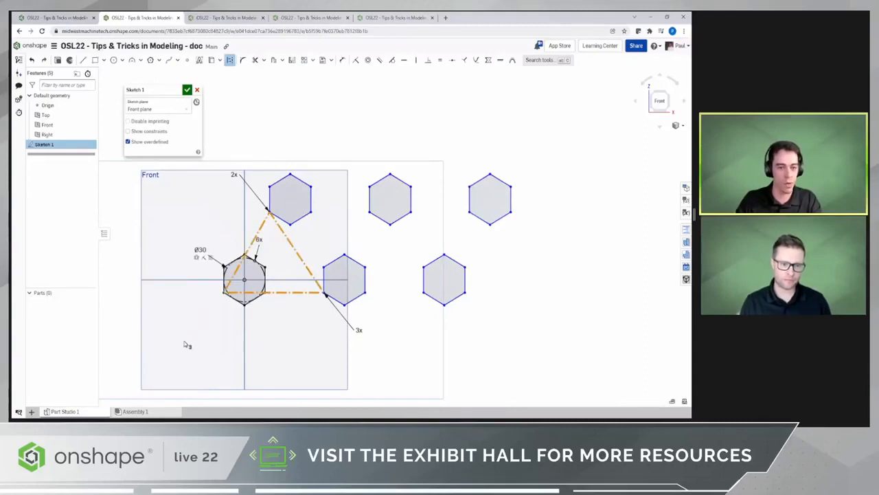
key("s")
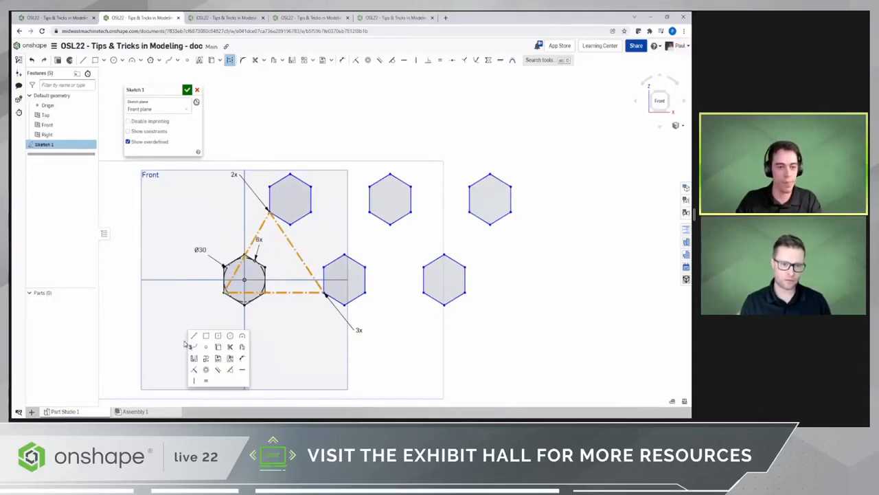
left_click(208, 382)
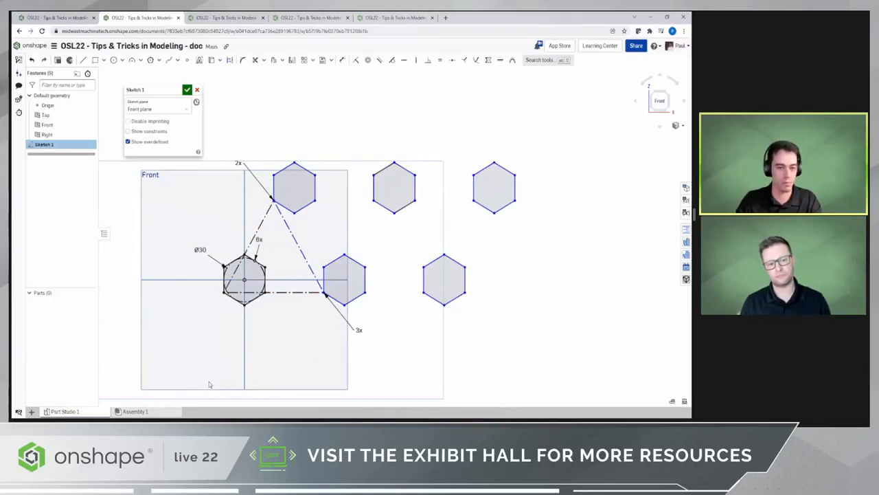
mouse_move(306, 207)
left_mouse_down()
mouse_move(315, 216)
mouse_move(328, 206)
mouse_move(275, 254)
mouse_move(310, 237)
left_mouse_up()
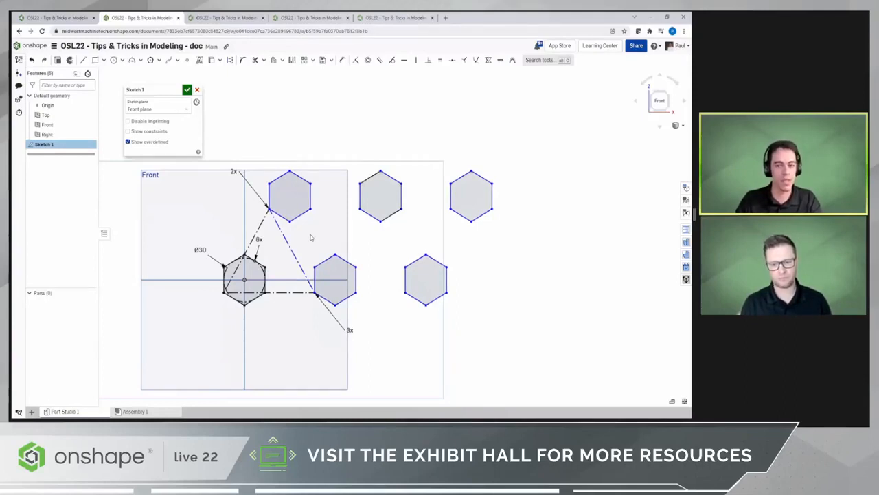
Dimension the bottom row's overall width from the first hexagon's lower-left corner to the third's lower-right corner as 170 mm
key("d")
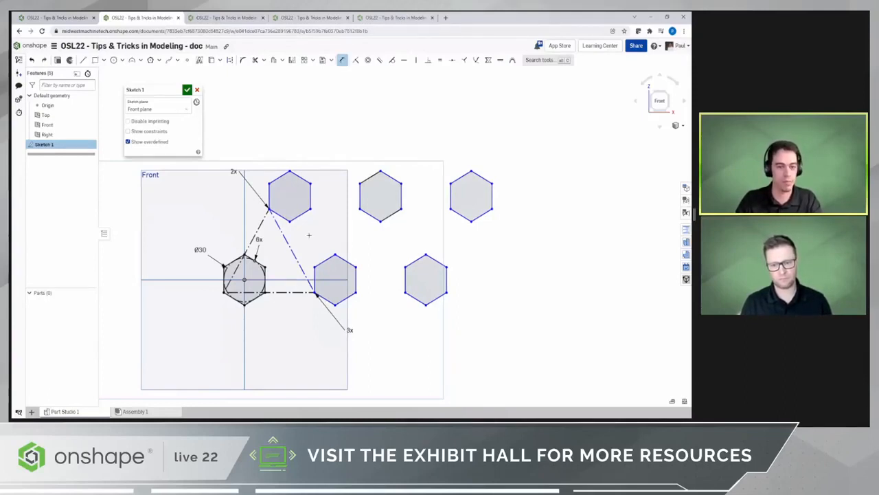
left_click(224, 293)
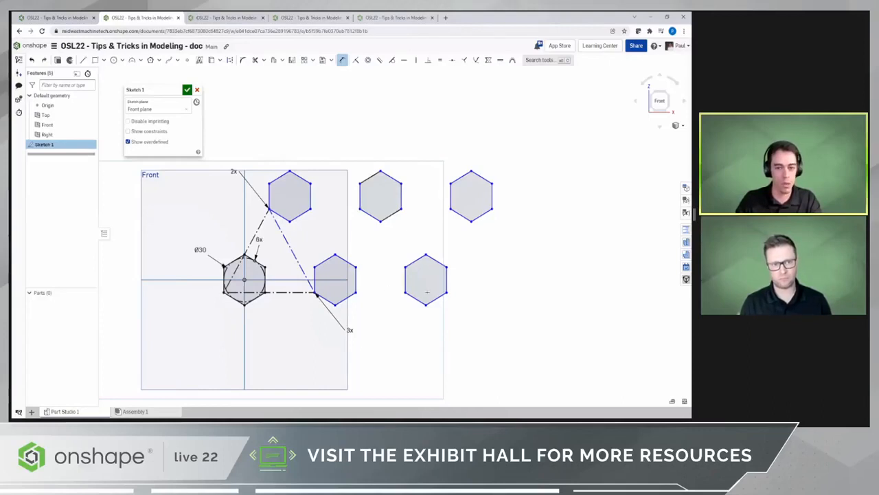
left_click(447, 292)
left_click(335, 370)
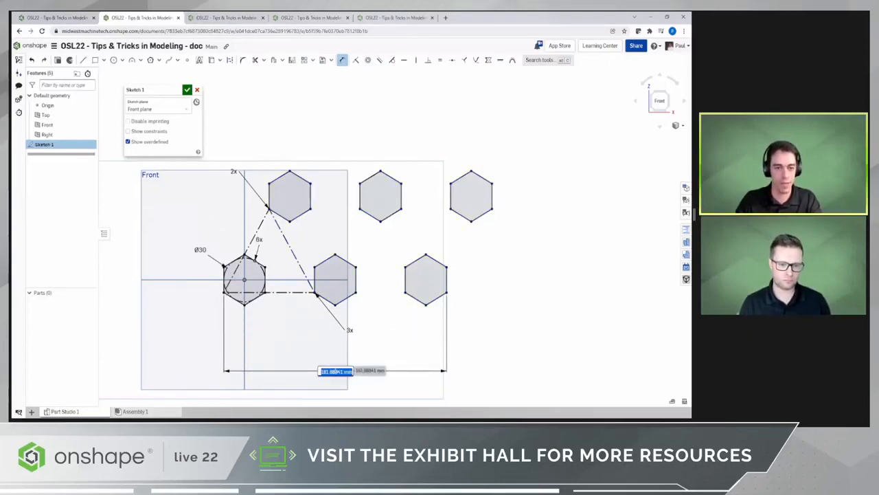
type("170")
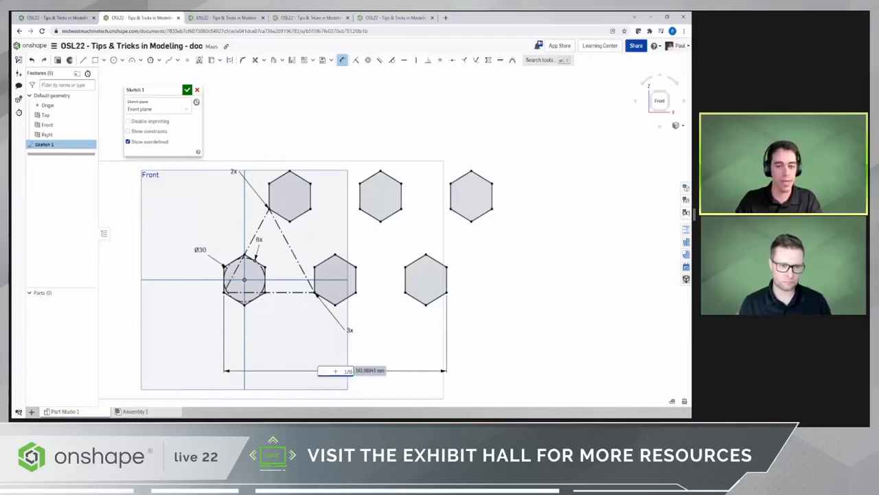
key("Return")
key("Escape")
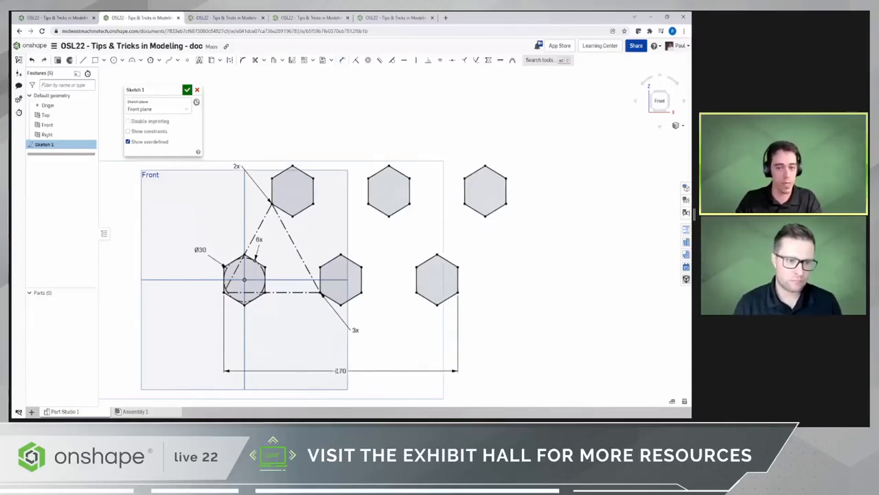
Set the pattern's instance counts to 4 along the horizontal direction and 3 along the slanted direction
double_click(355, 330)
type("4")
key("Return")
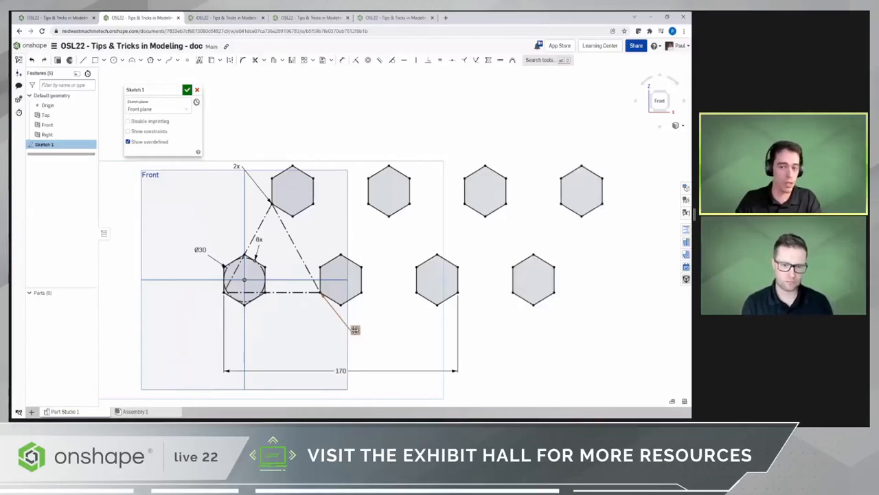
double_click(237, 165)
type("3")
key("Return")
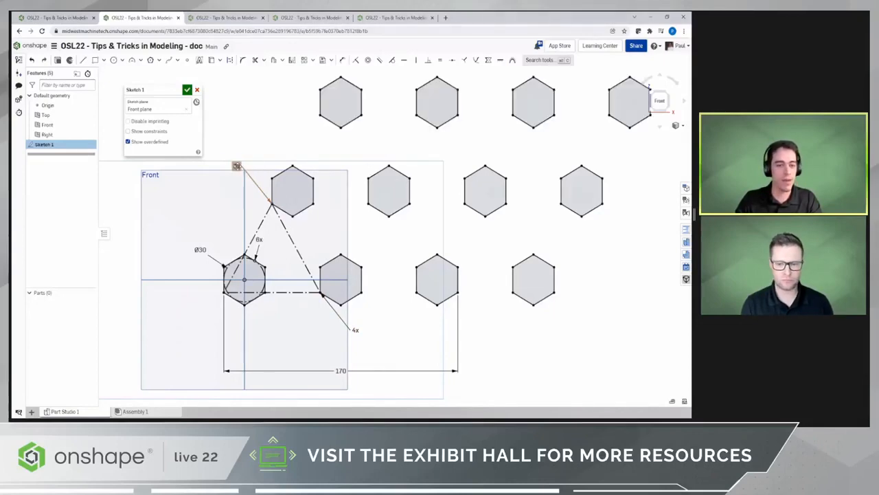
Delete the second hexagon in the middle row and convert the third one to construction geometry
middle_click_drag(246, 198, 225, 235)
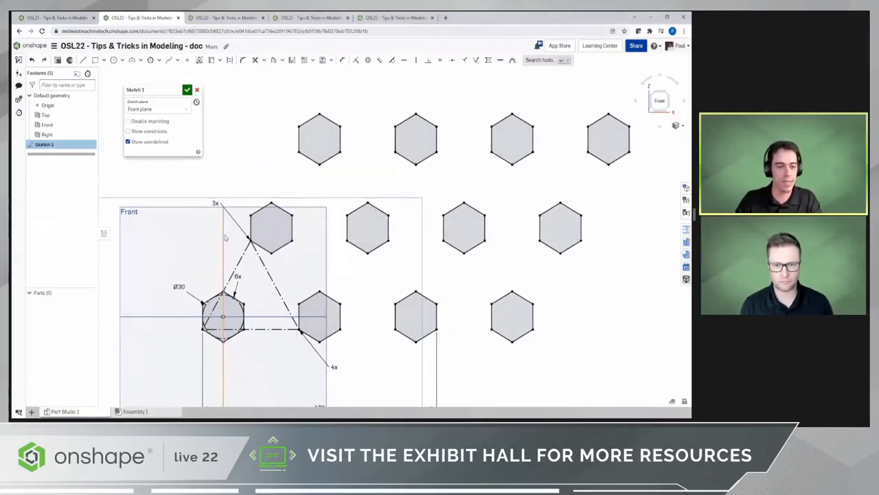
left_click_drag(331, 184, 403, 277)
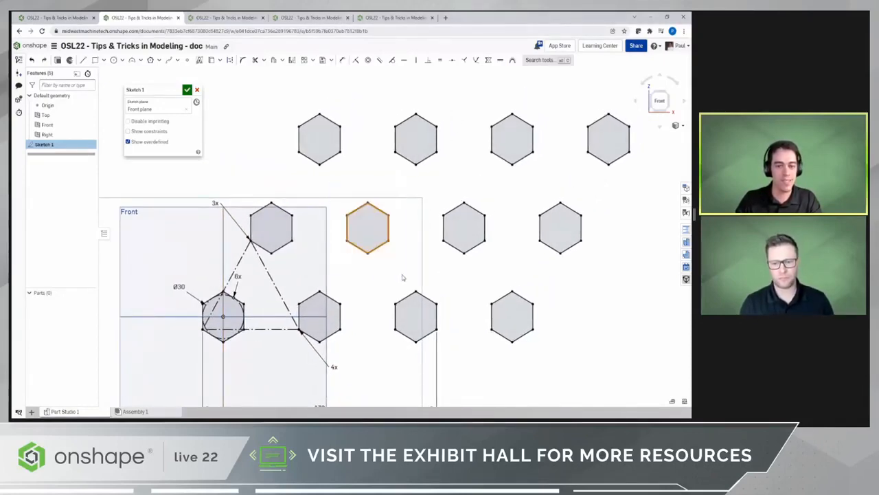
key("Delete")
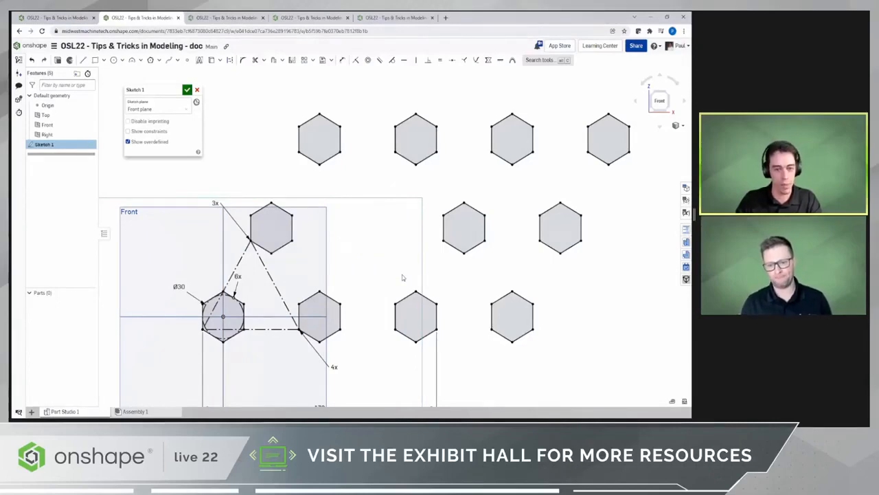
left_click_drag(417, 178, 508, 279)
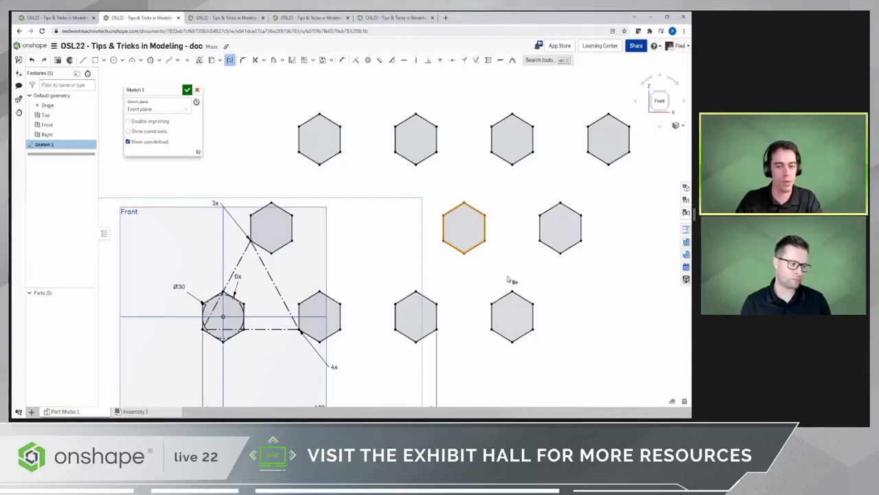
key("q")
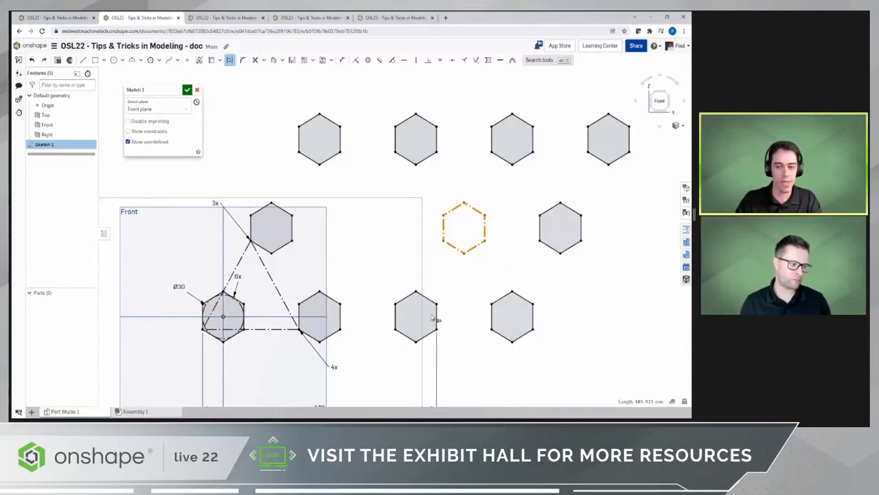
Reduce the pattern to 3 instances along the horizontal direction and 2 along the slanted direction
double_click(334, 366)
type("3")
key("Return")
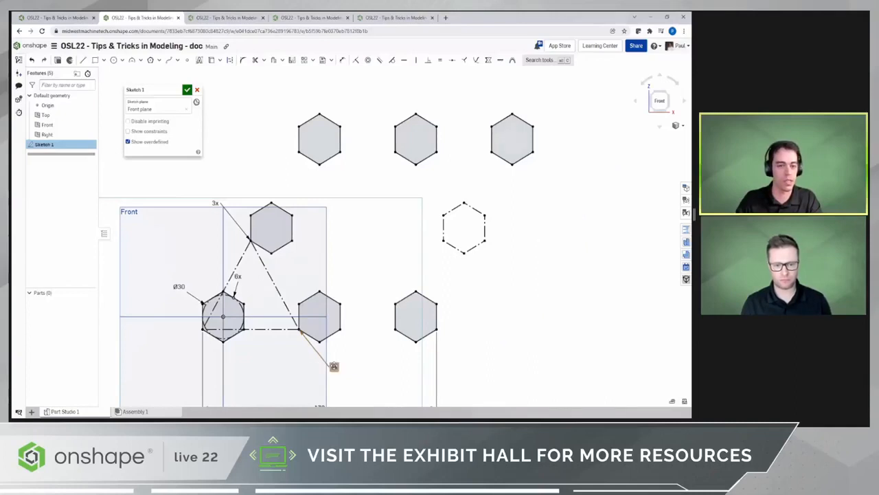
double_click(216, 203)
type("2")
key("Return")
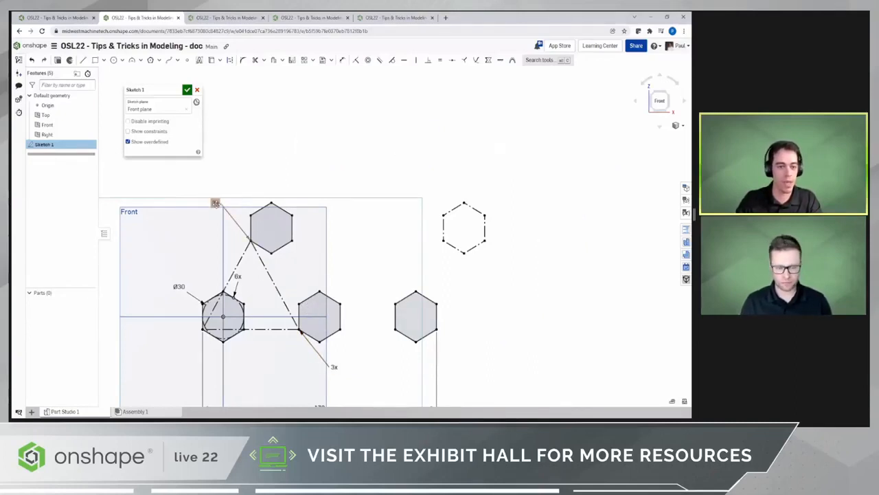
Set the hexagon pattern's instance count along the slanted direction to 3
double_click(215, 203)
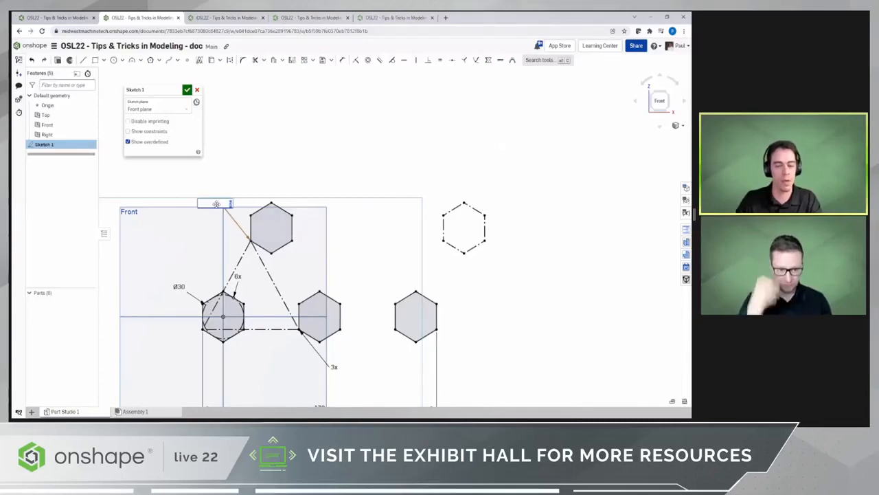
type("3")
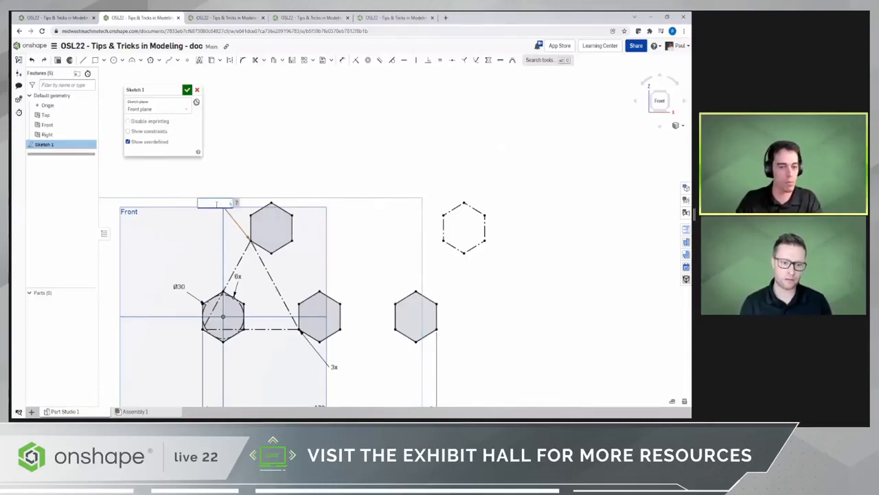
key("Return")
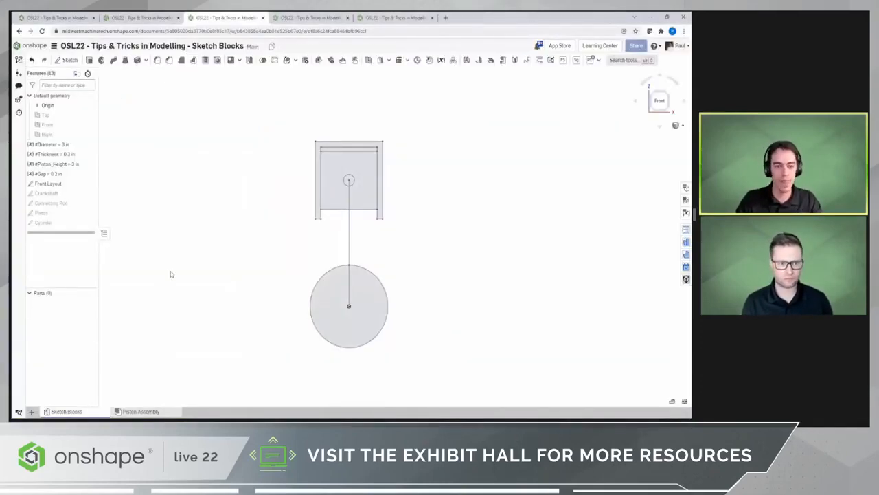
In the Sketch Blocks document, hide the Front Layout sketch and show the Crankshaft, Connecting Rod, Piston and Cylinder sketches
left_click_drag(273, 107, 435, 369)
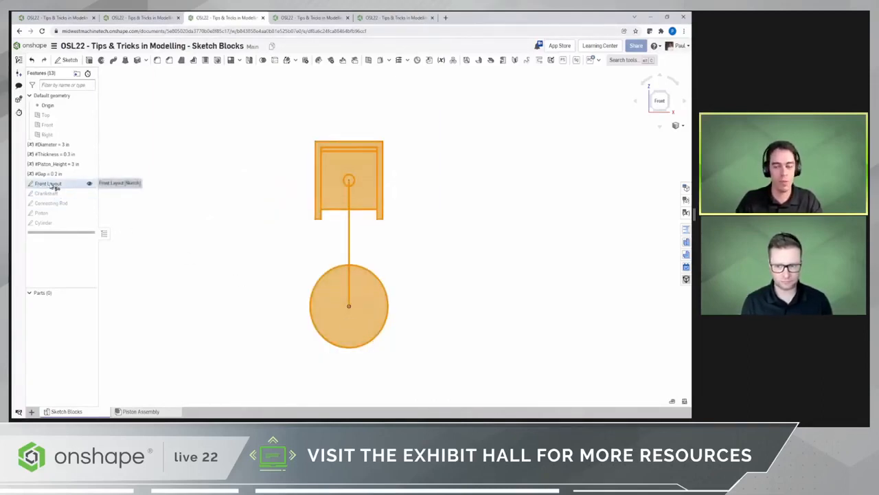
left_click(90, 184)
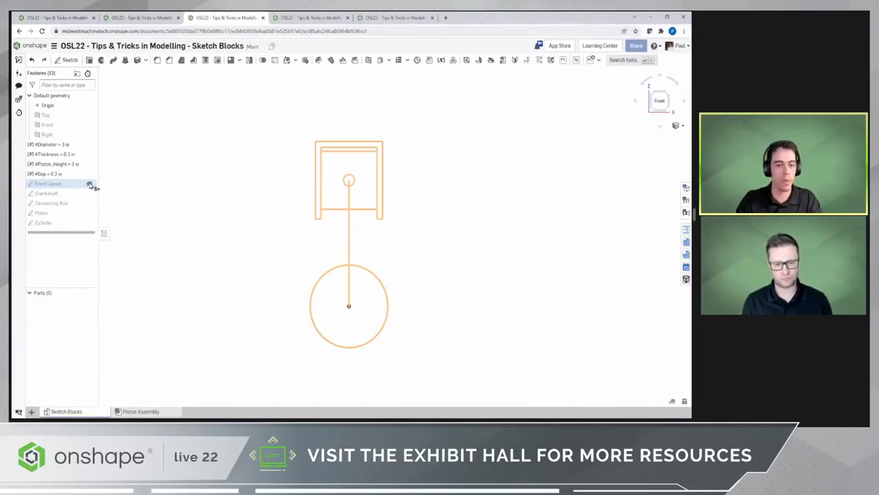
left_click(89, 185)
left_click(89, 193)
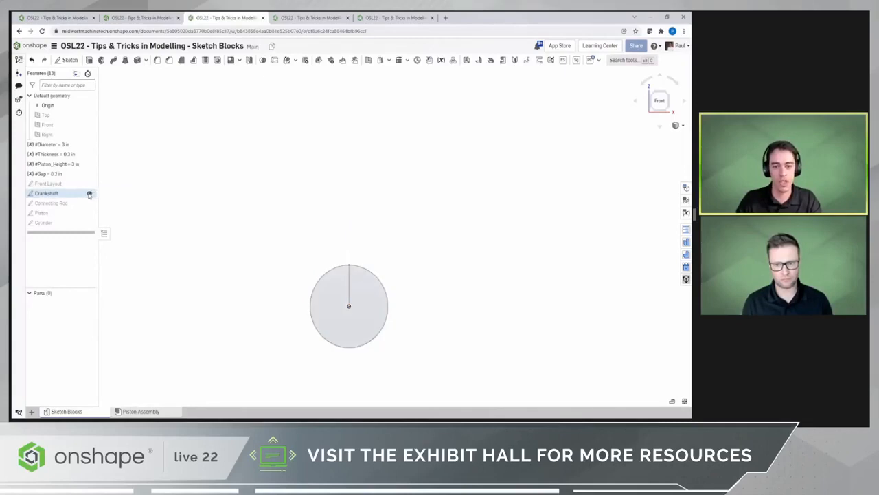
left_click(90, 202)
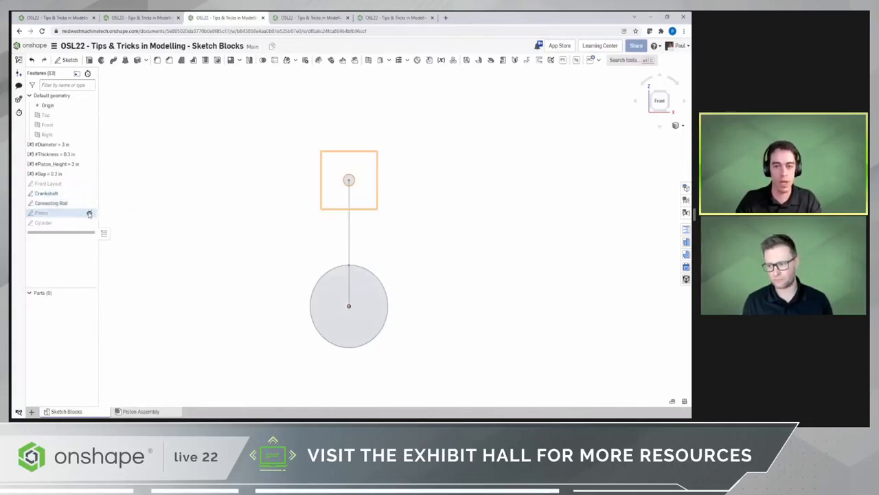
left_click(89, 212)
left_click(90, 223)
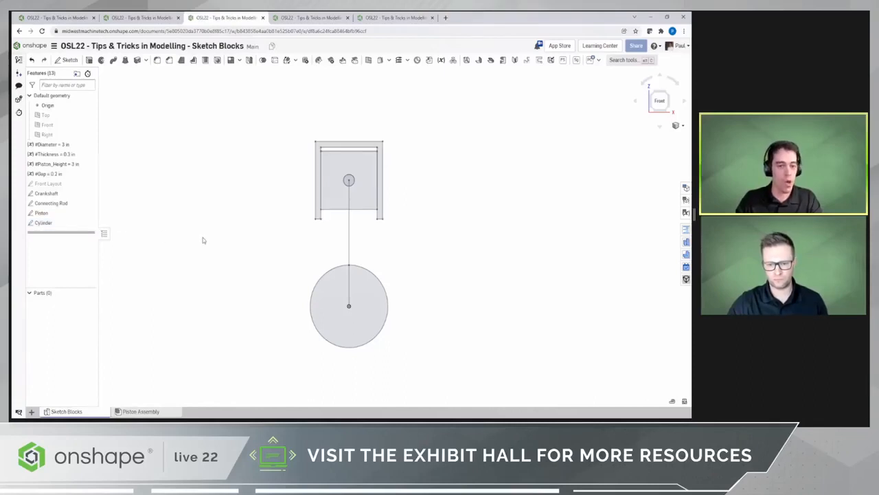
Open the Piston Assembly and highlight its Crankshaft, Connecting Rod, Piston and Cylinder instances
left_click(171, 411)
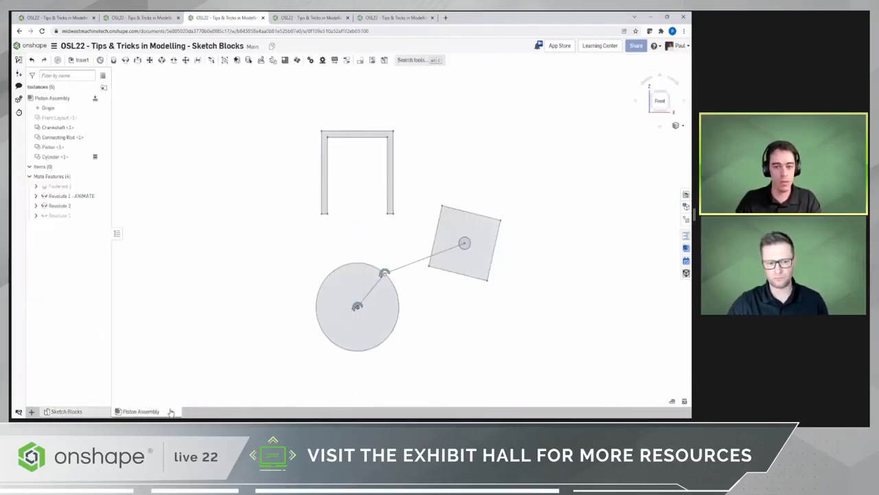
left_click(80, 128)
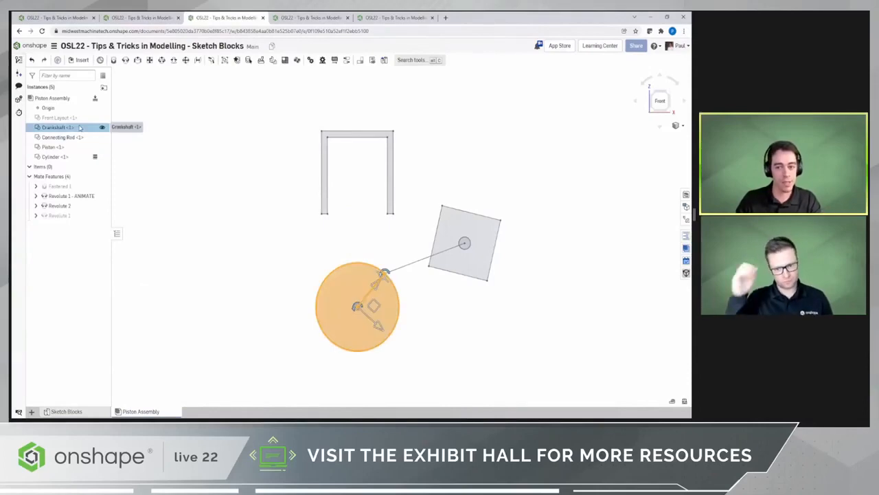
left_click(79, 138, "ctrl")
left_click(79, 147, "ctrl")
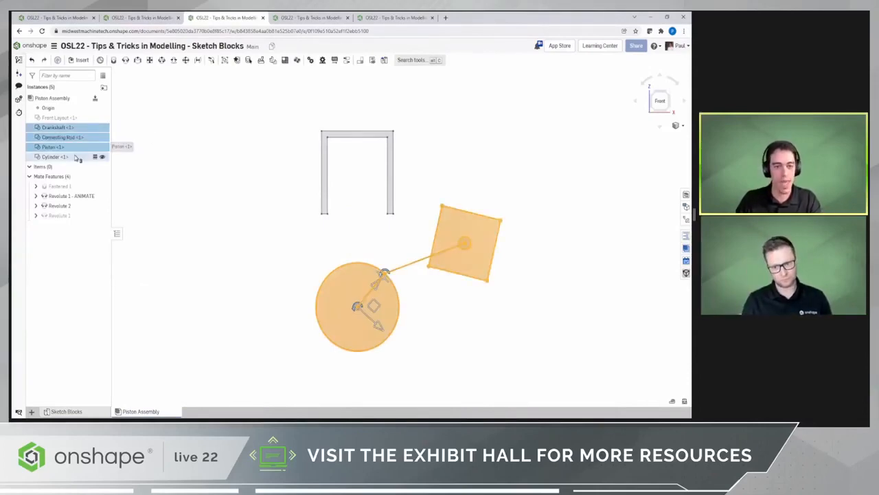
left_click(77, 157, "ctrl")
left_click(145, 188)
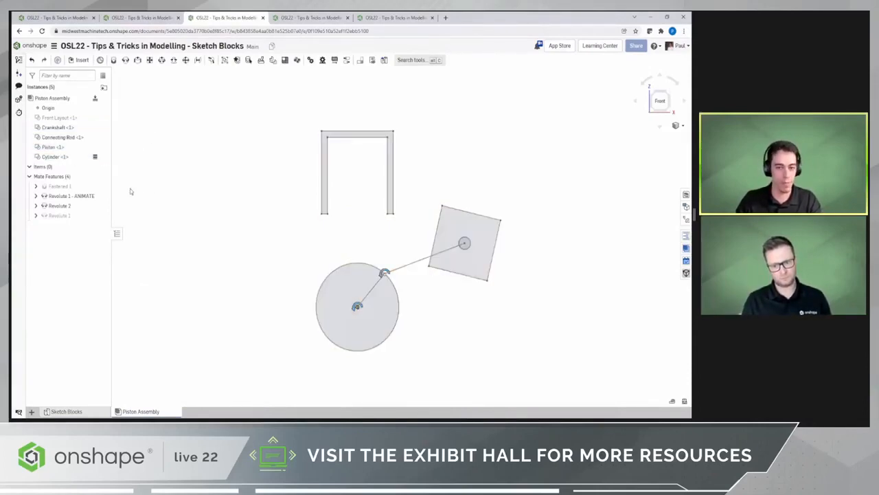
Highlight the revolute mates, then move the crankshaft, connecting rod and piston to test how the linkage moves
left_click(83, 197)
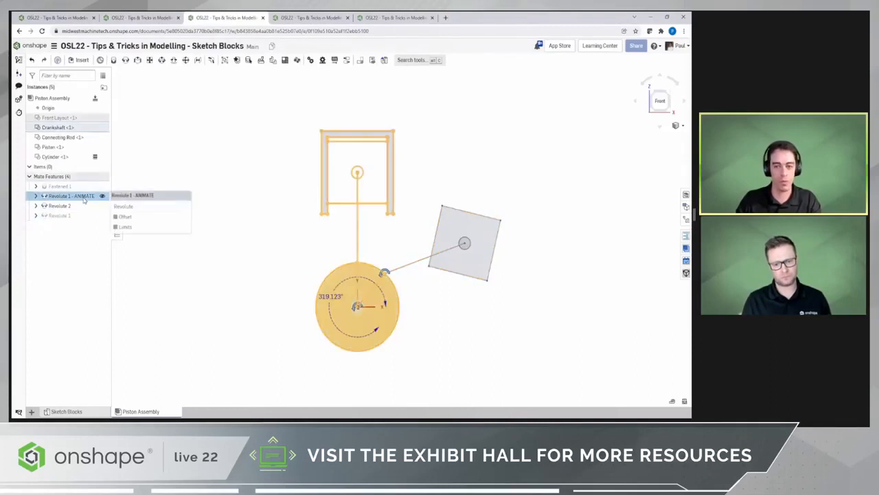
left_click(61, 206, "ctrl")
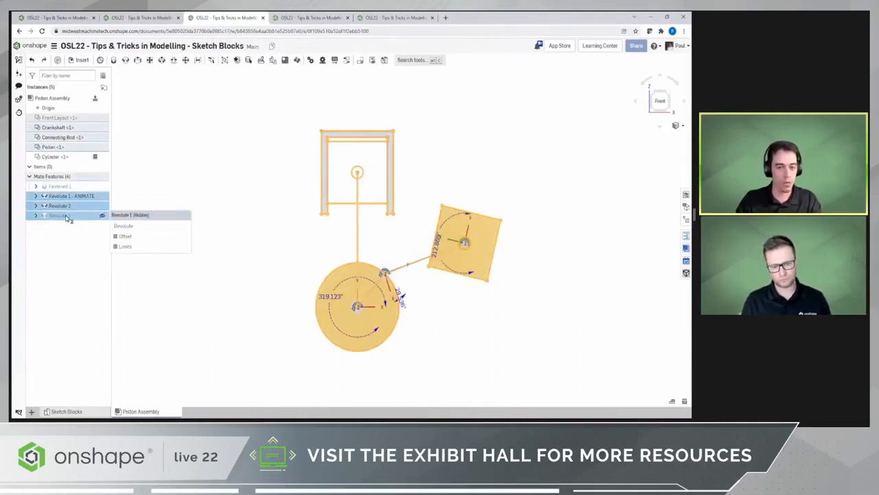
left_click(249, 247)
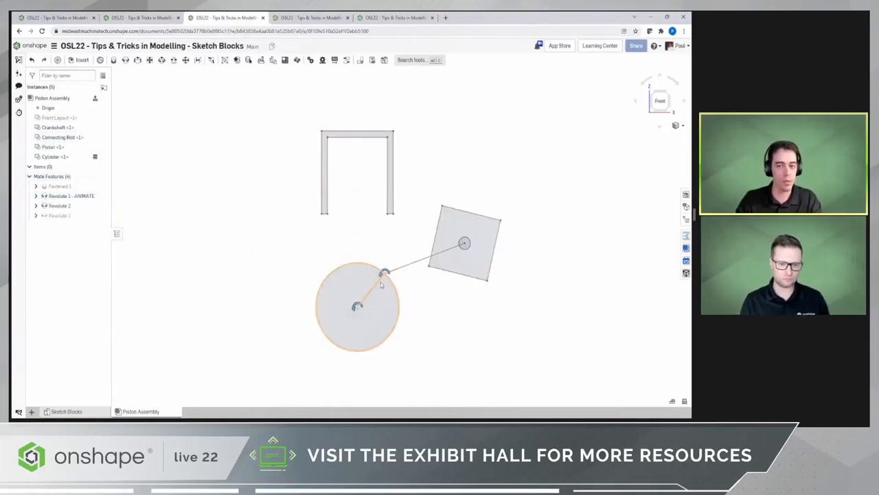
mouse_move(381, 284)
left_mouse_down()
mouse_move(347, 277)
mouse_move(374, 280)
mouse_move(385, 300)
left_mouse_up()
left_click_drag(435, 281, 431, 264)
left_click_drag(457, 223, 441, 248)
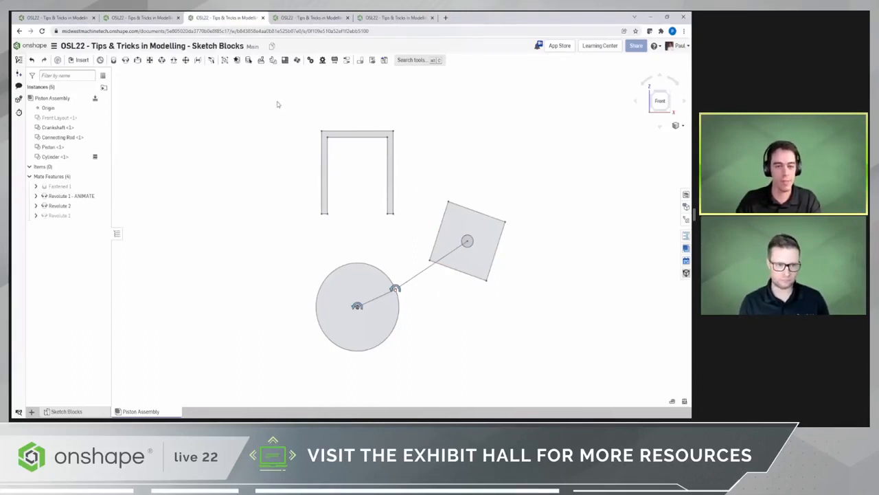
Add a Slider mate between the cylinder's inner side edge and the piston's side edge
left_click(137, 61)
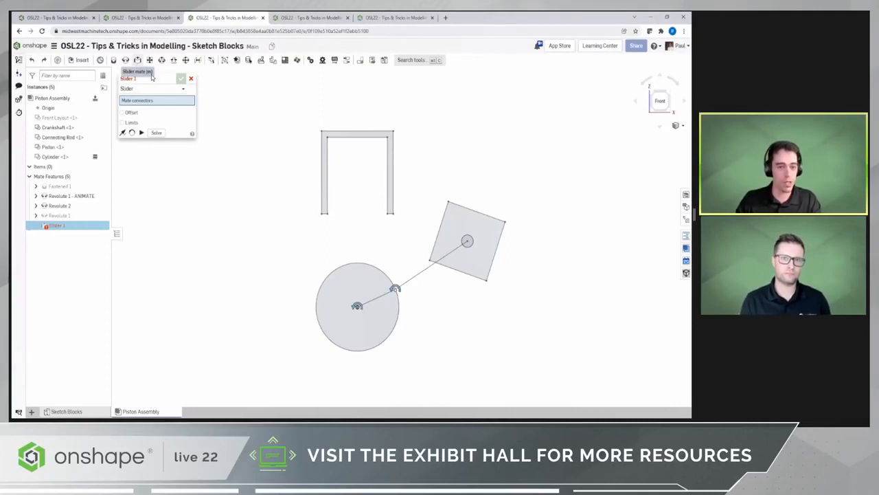
left_click(327, 155)
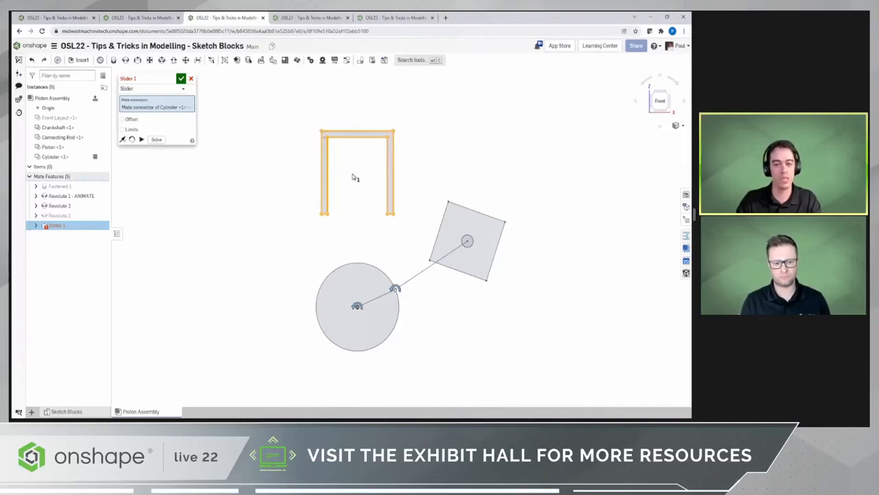
left_click(445, 217)
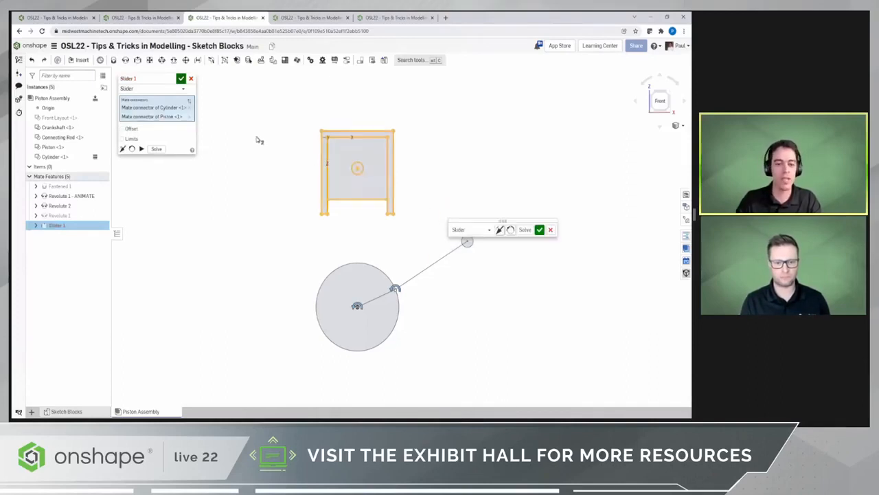
left_click(180, 78)
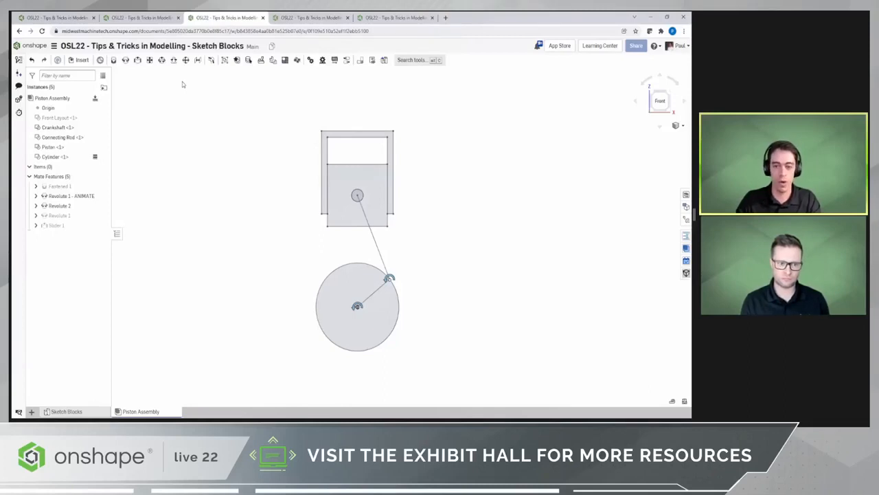
Animate the Revolute 1 - ANIMATE mate from 0 to 360 deg with 300 steps and Reciprocate playback, then close the animation
right_click(91, 197)
left_click(121, 280)
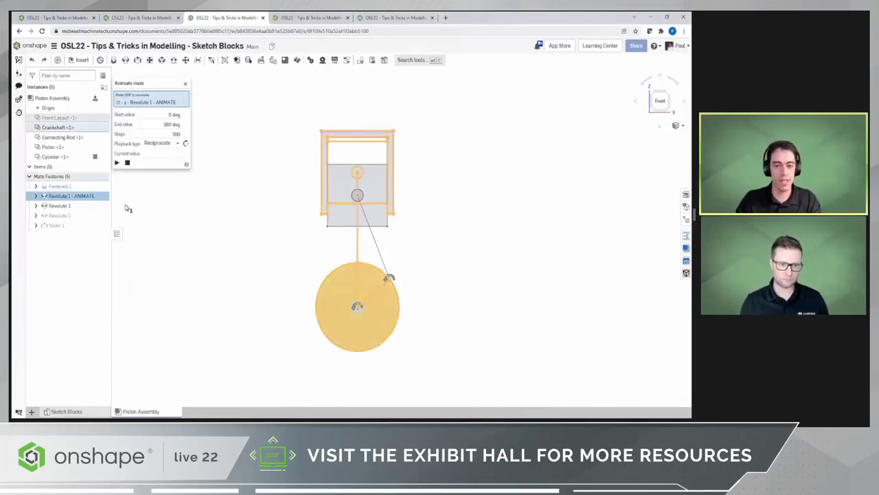
left_click(117, 163)
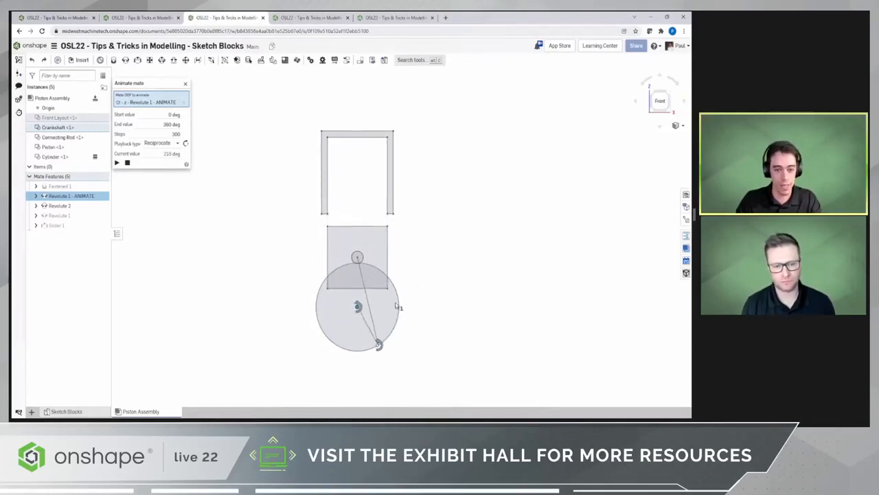
left_click(185, 86)
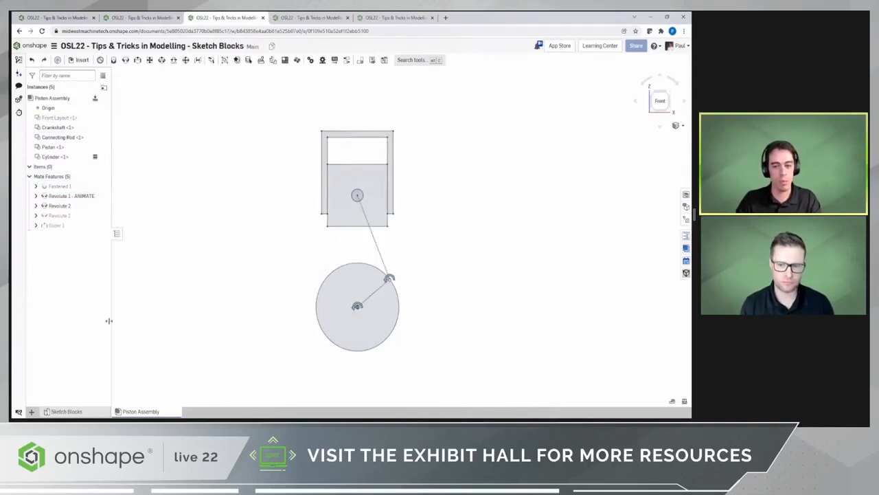
In the Sketch Blocks part studio's Front Layout sketch, set the height from the crankshaft centre to the cylinder's top to 10 in
left_click(89, 411)
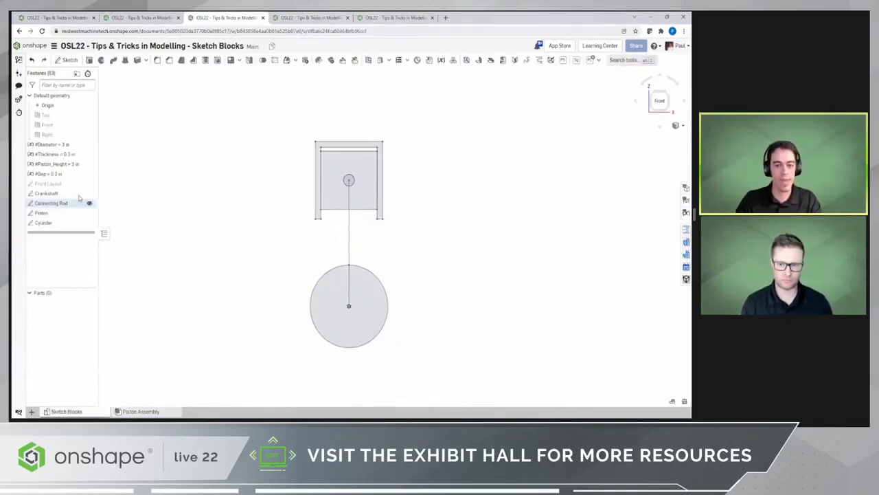
double_click(75, 184)
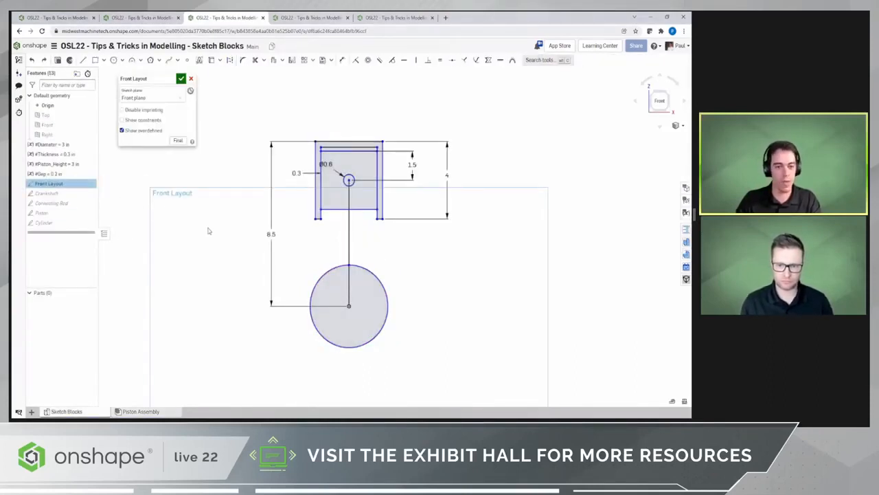
double_click(270, 234)
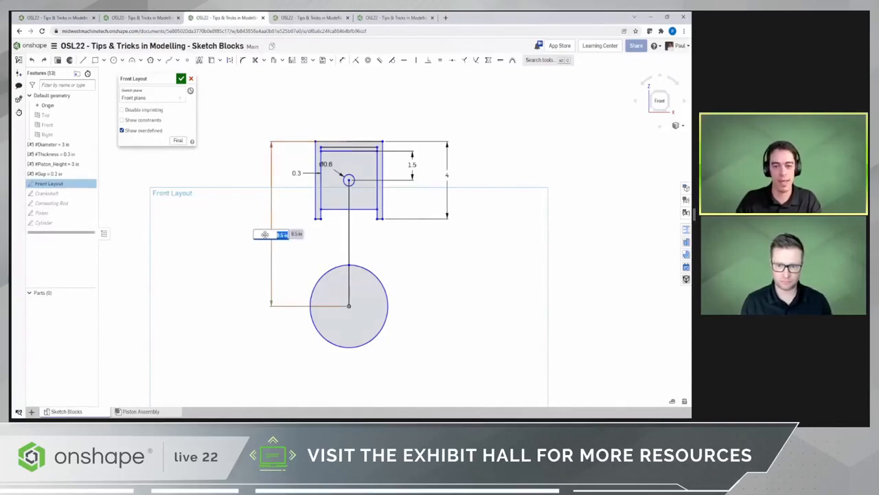
type("10")
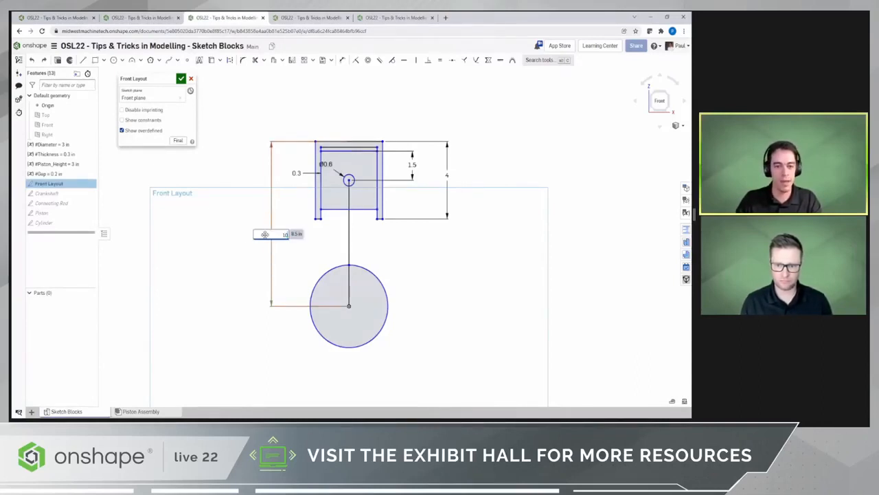
key("Return")
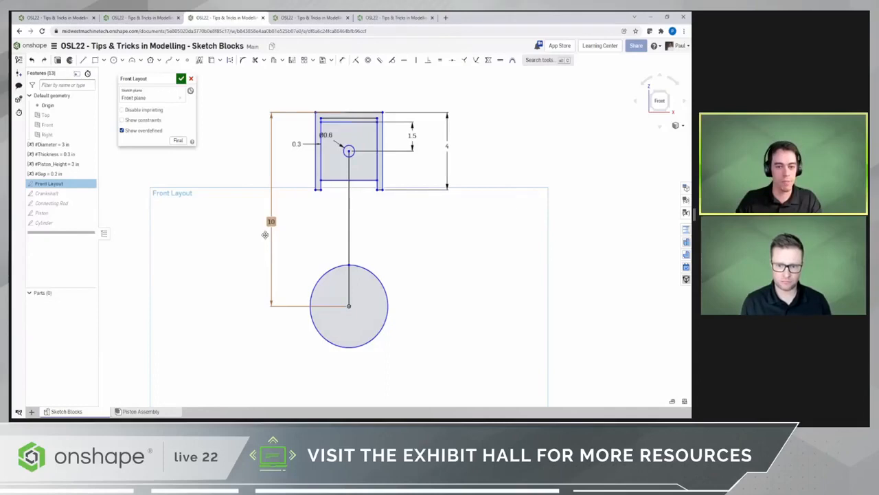
Stretch the cylinder outline freehand to about 5.7 in wide and enlarge the crankshaft circle
left_click_drag(383, 193, 402, 199)
mouse_move(378, 275)
left_mouse_down()
mouse_move(391, 263)
mouse_move(382, 276)
left_mouse_up()
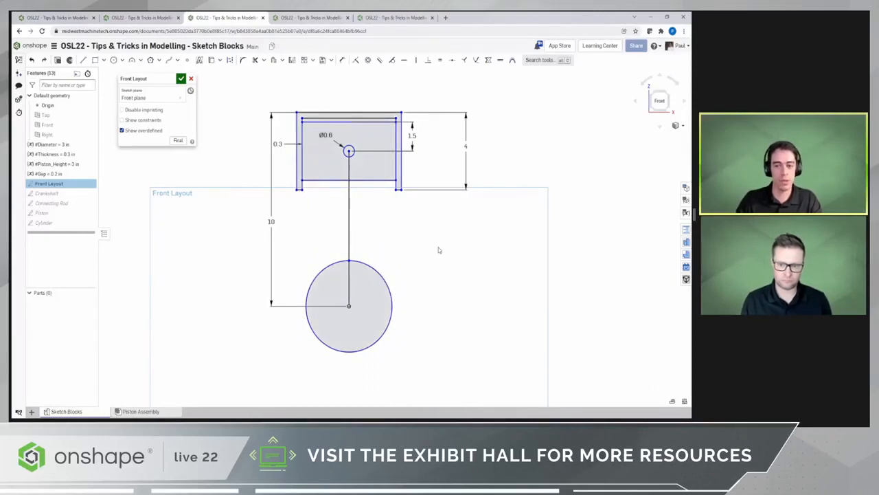
Dimension the crankshaft circle's diameter with the variable #Diameter
key("d")
left_click(391, 282)
left_click(428, 270)
type("#d")
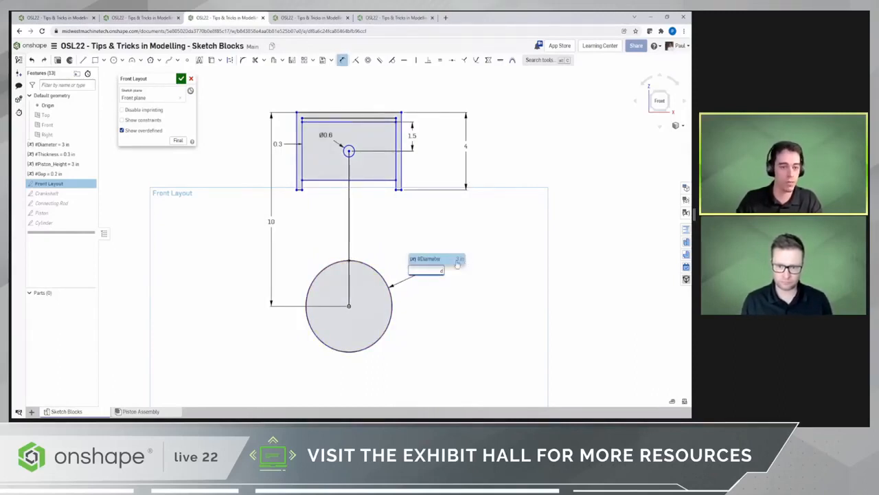
left_click(463, 259)
key("Return")
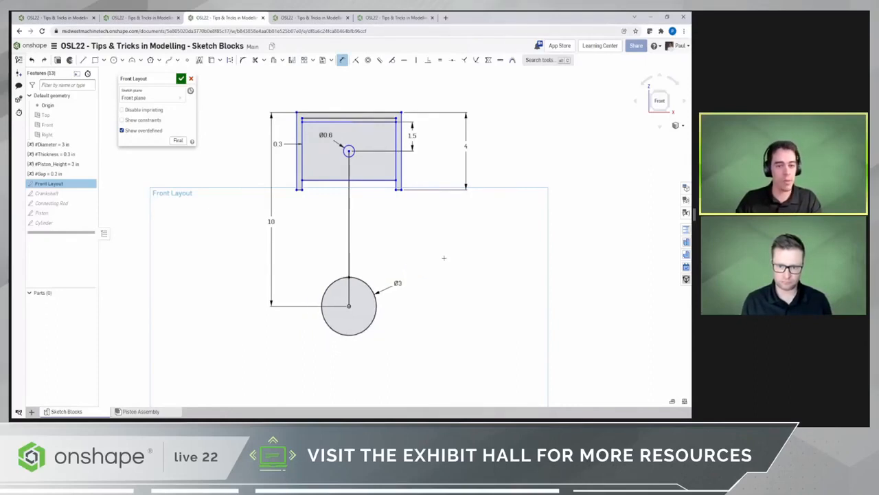
Dimension the piston's height between its upper and lower edges with the variable #Piston_Height
left_click(377, 123)
left_click(377, 180)
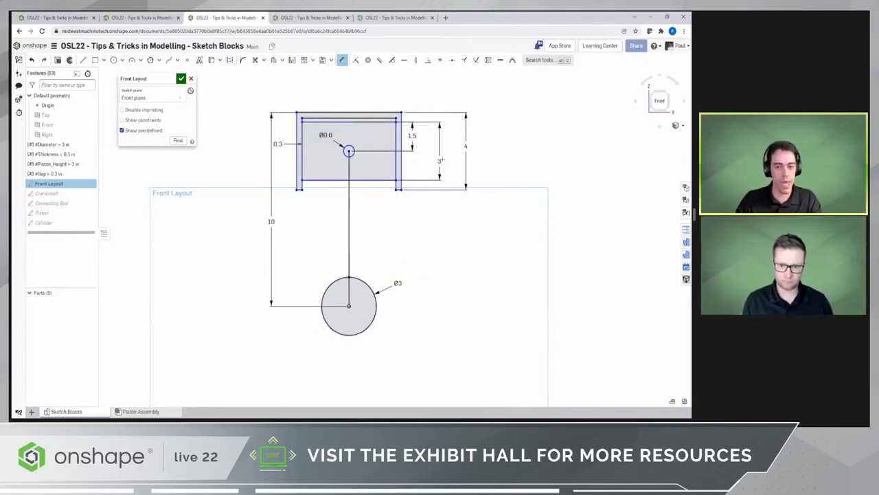
left_click(450, 150)
type("p")
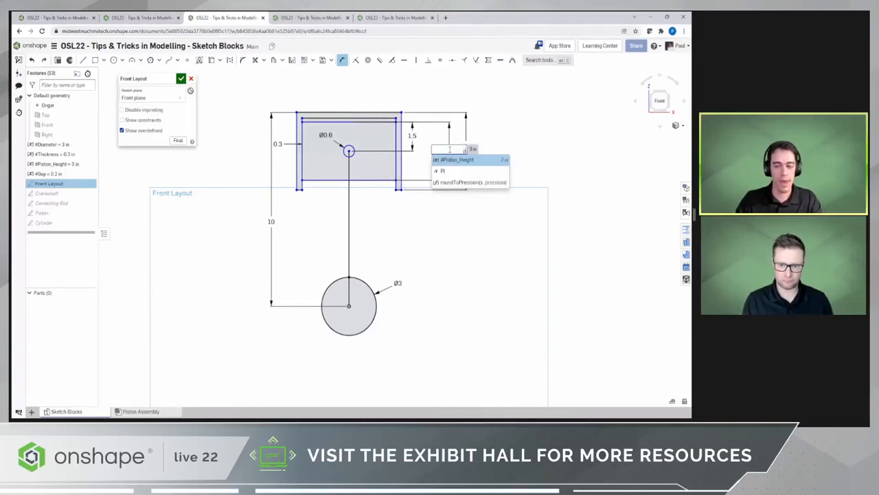
left_click(454, 160)
key("Return")
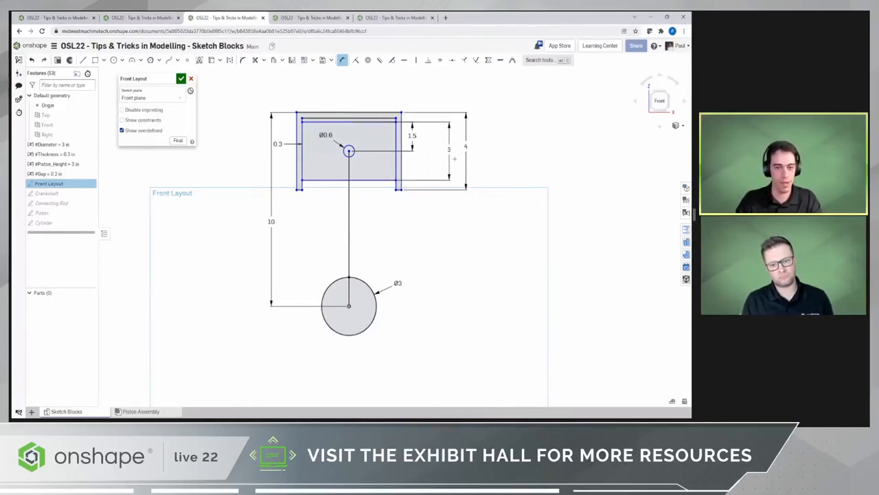
Dimension the cylinder's overall width with the expression #Piston_Height*0.8
left_click(350, 111)
left_click(354, 88)
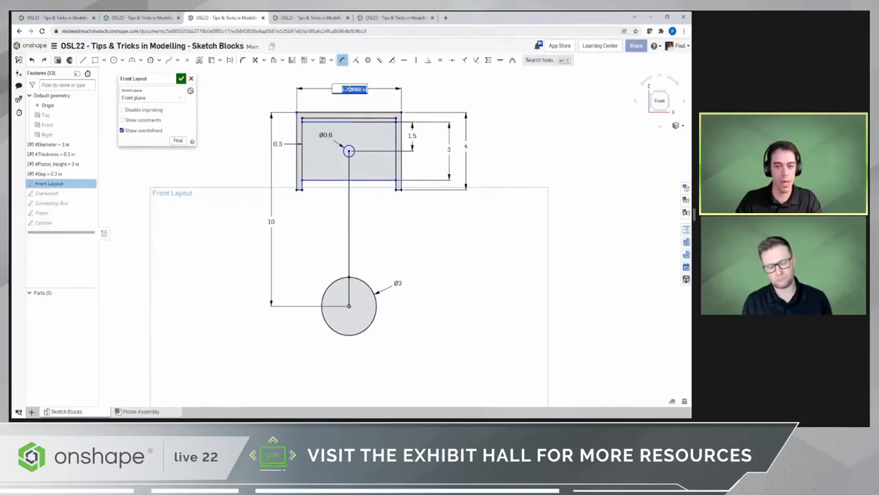
type("pi")
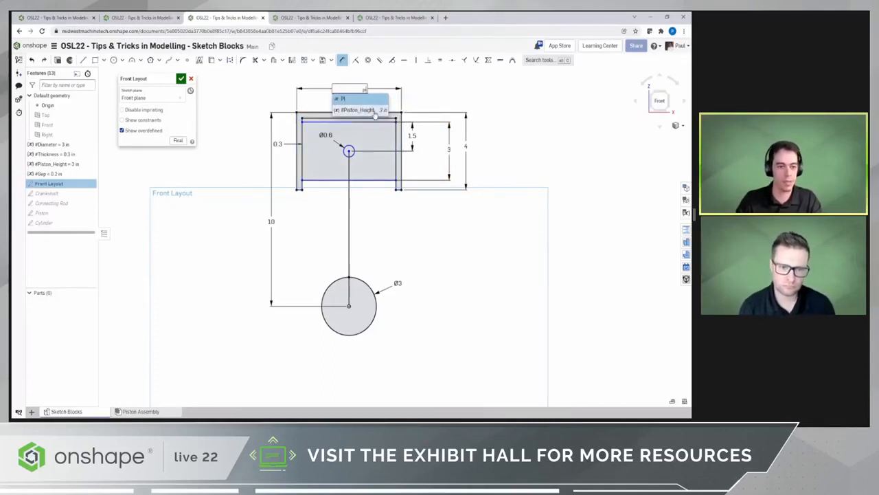
left_click(375, 110)
type("*0.8")
key("Return")
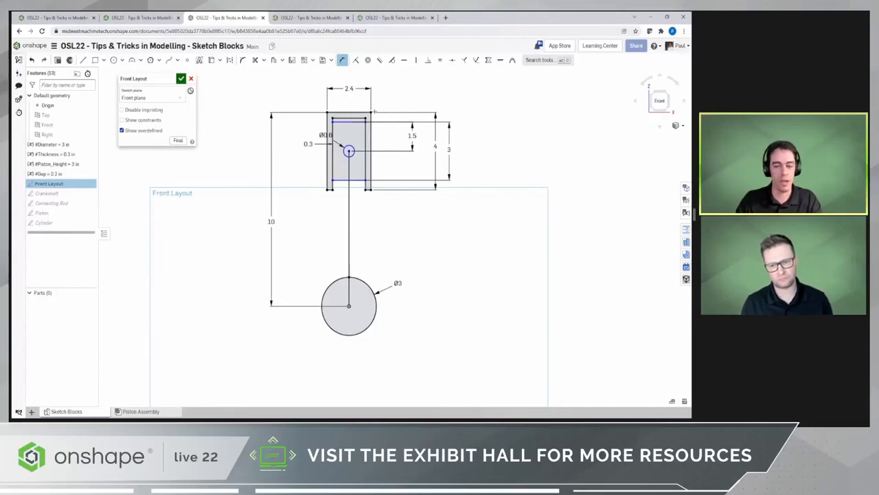
Dimension the clearance between the cylinder's inner top edge and the piston's upper edge with the variable #Gap, and finish the Front Layout sketch
left_click(354, 118)
left_click(354, 122)
left_click(289, 88)
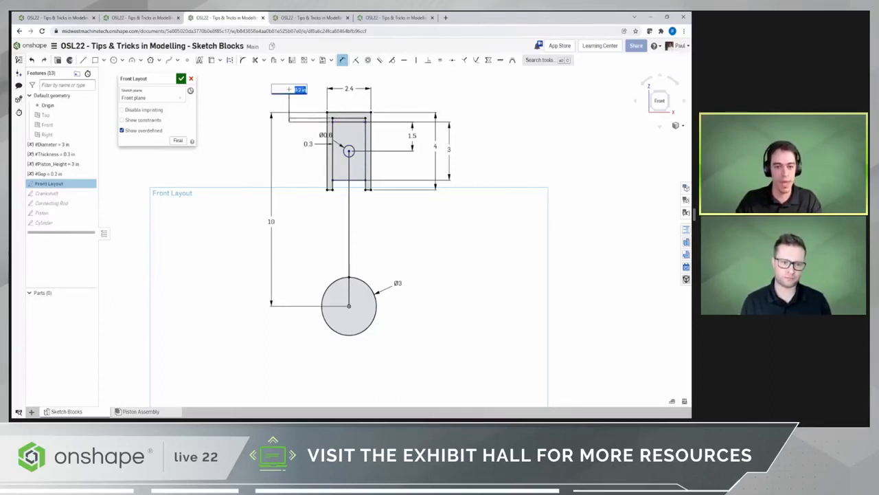
type("#")
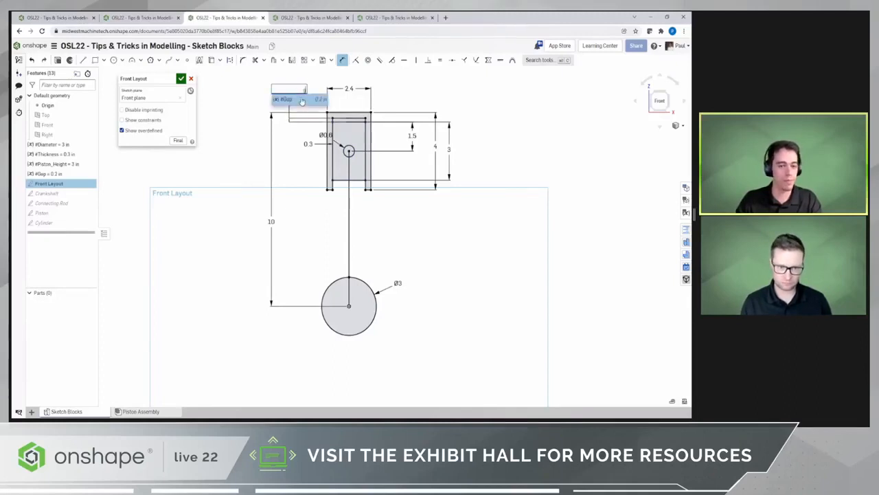
left_click(302, 98)
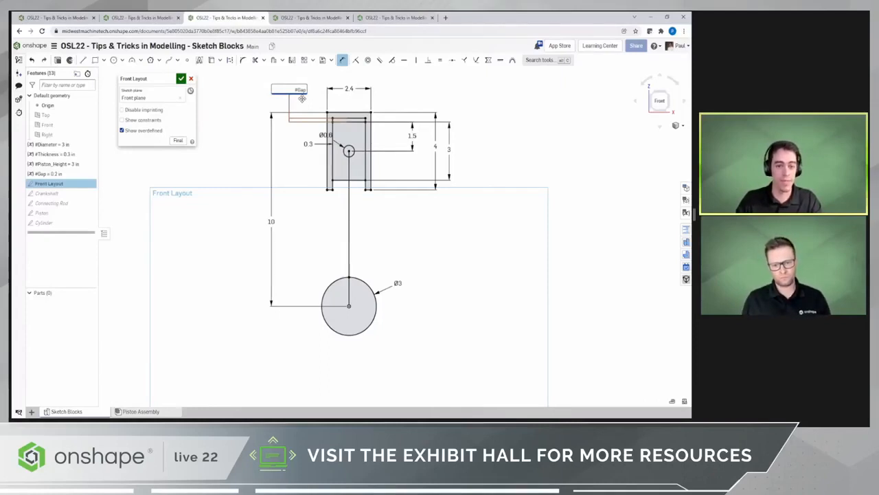
key("Return")
left_click_drag(435, 146, 468, 150)
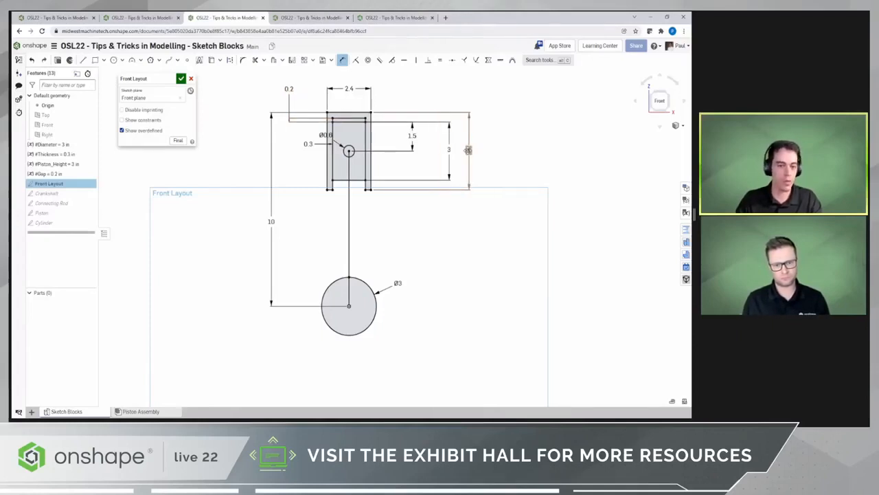
left_click(181, 79)
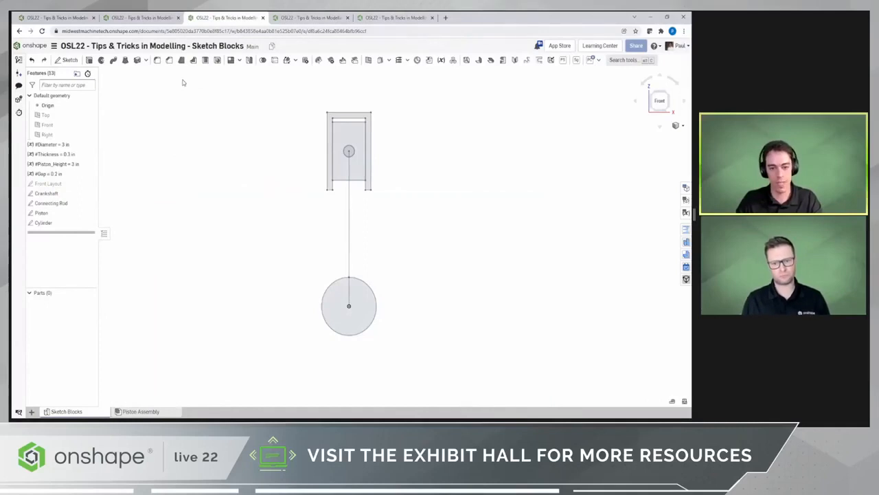
Switch to the Piston Assembly and animate its Revolute 1 - ANIMATE mate
left_click(175, 413)
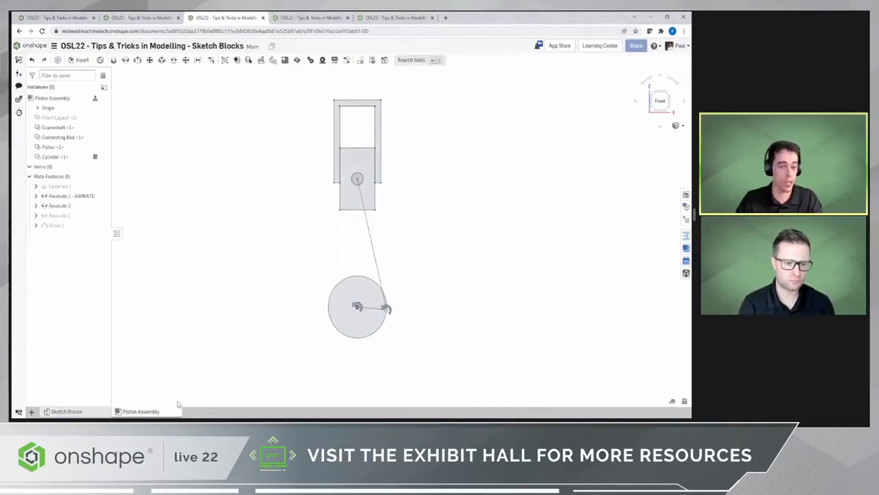
right_click(96, 200)
left_click(108, 283)
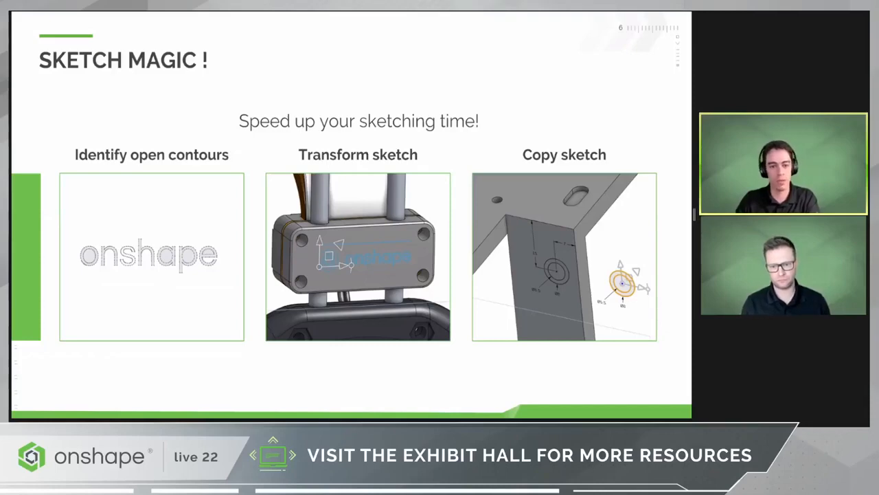
Switch to the Headphones document's Repairing DXF part studio and start a sketch on the Front plane, viewed straight on
key("alt+Tab")
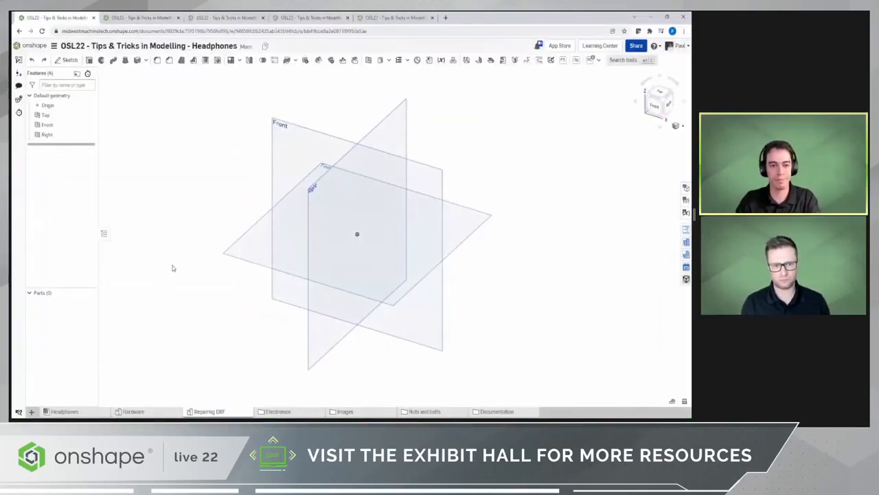
left_click(282, 165)
key("n")
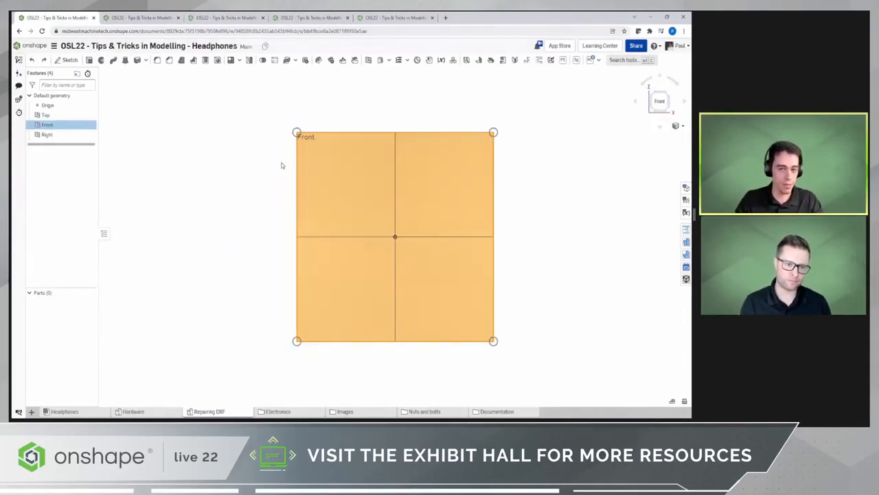
key("shift+s")
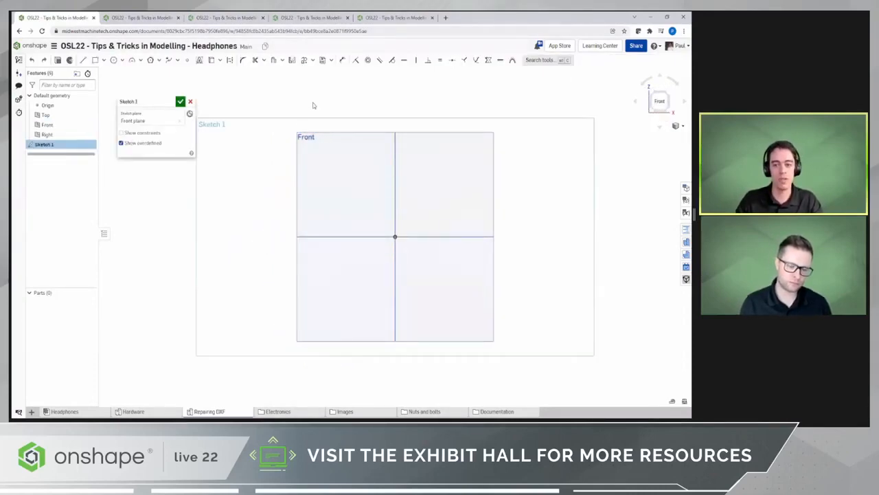
Insert the Onshape Logo DXF drawing into the sketch with millimetre units
left_click(332, 62)
left_click(347, 73)
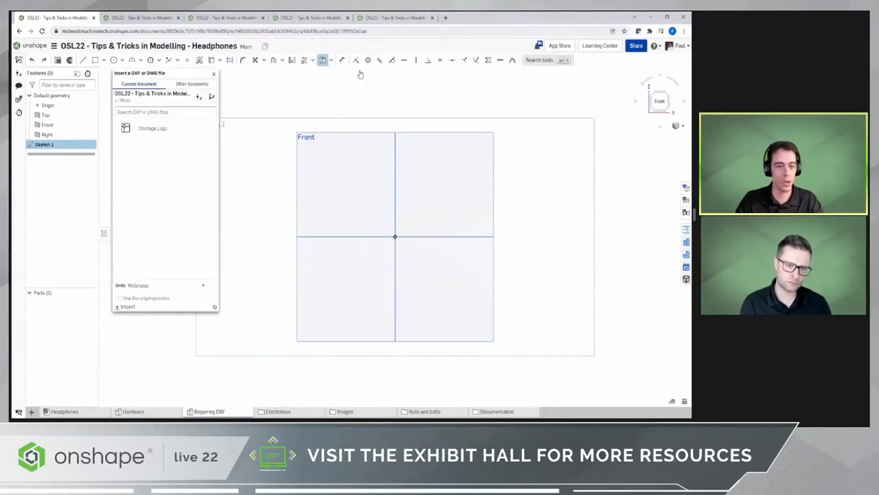
left_click(189, 129)
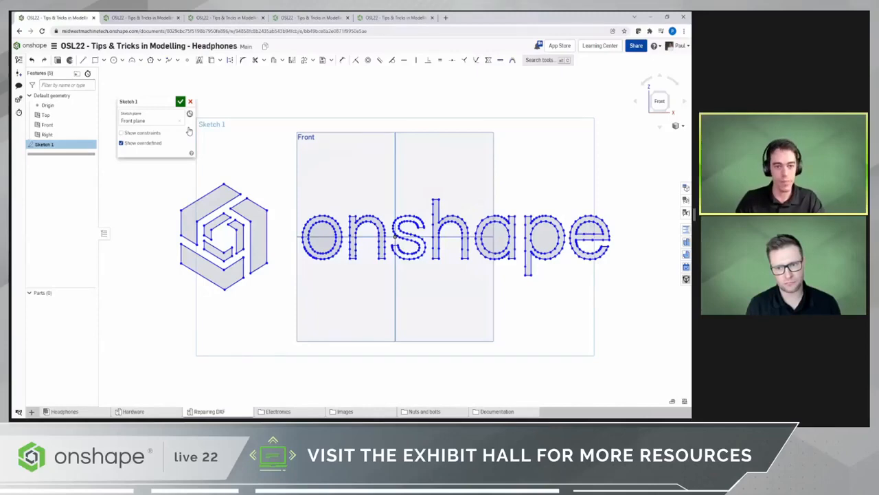
Examine the outline of the imported logo's letter s for an open contour, comparing it with the letters n and h
scroll(422, 231, "up", 5)
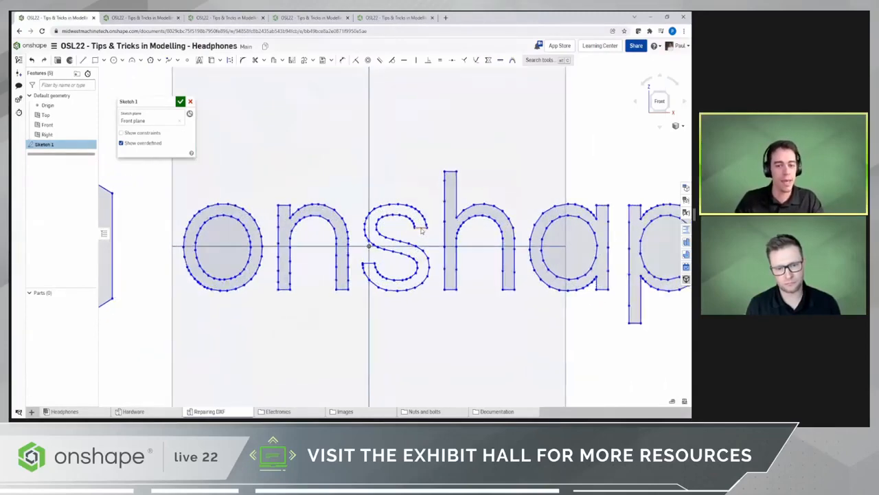
scroll(422, 231, "up", 4)
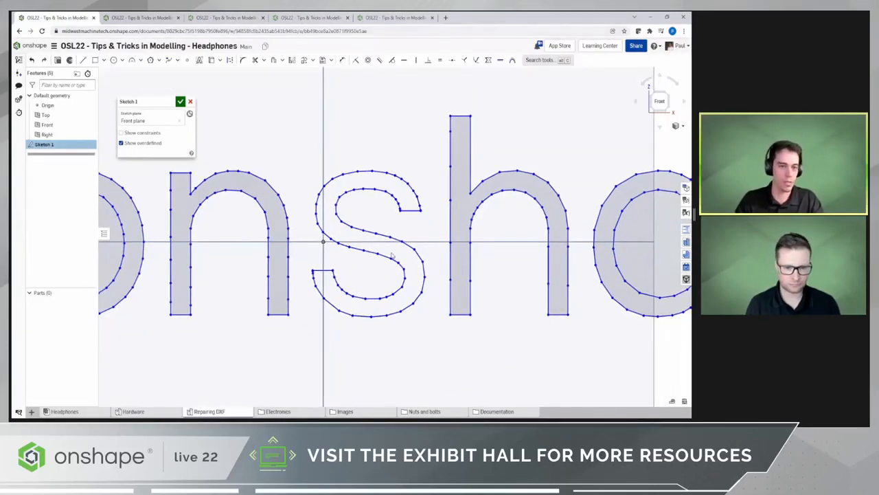
left_click(268, 211)
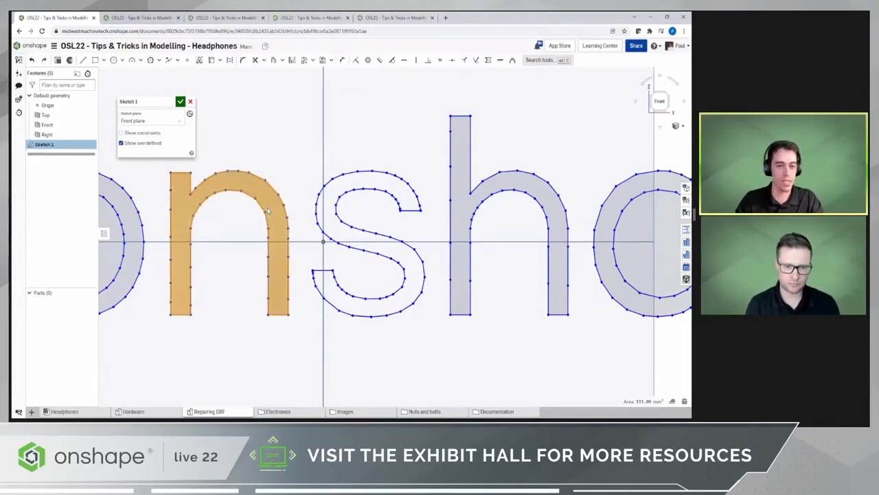
left_click(462, 203)
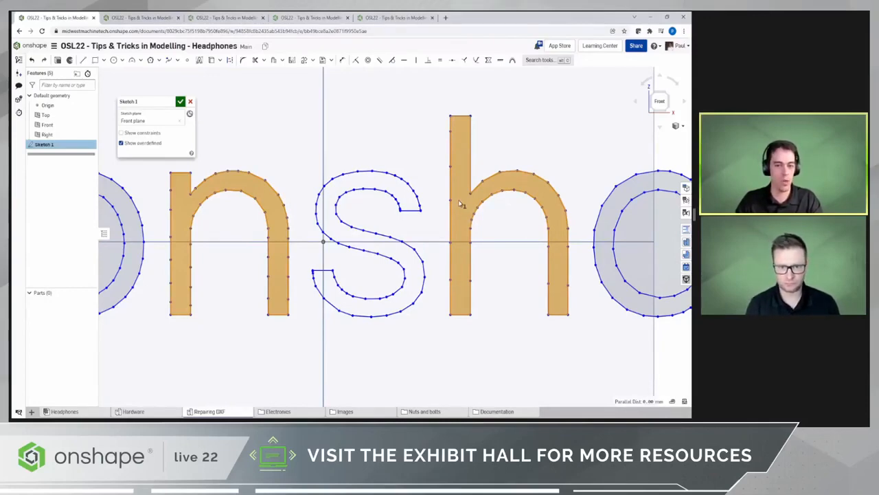
left_click(372, 181)
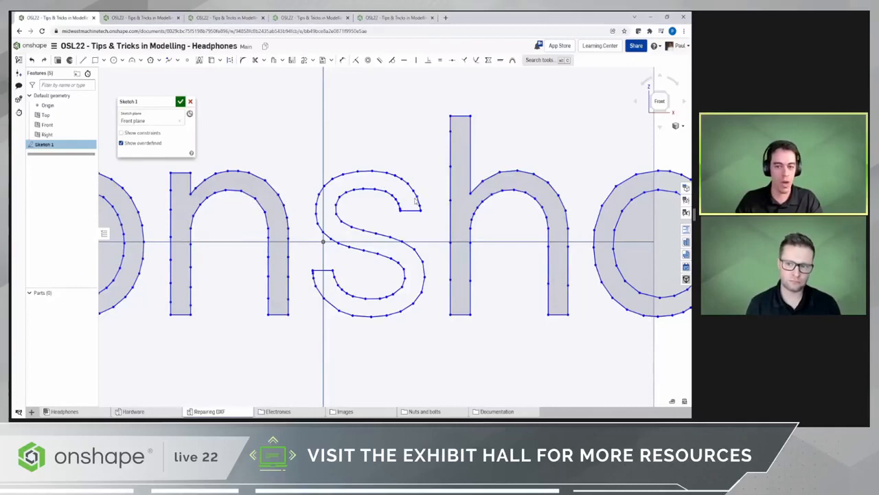
scroll(410, 201, "up", 10)
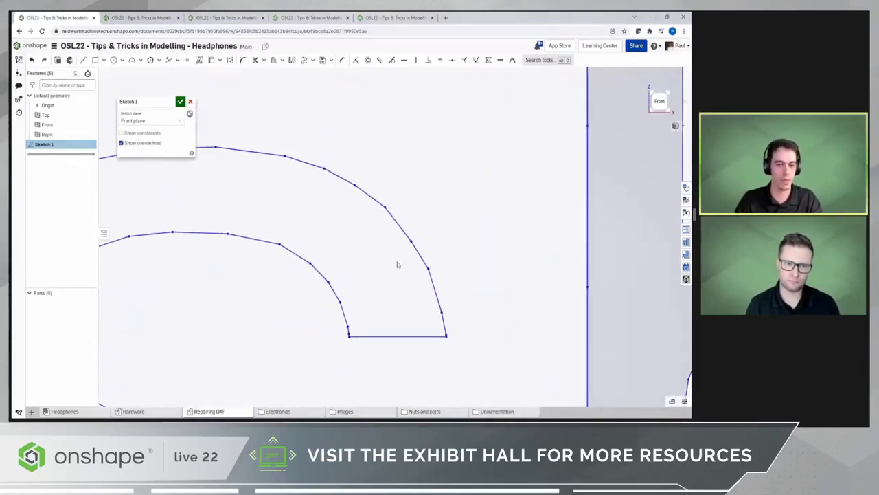
scroll(412, 268, "down", 5)
scroll(281, 201, "up", 2)
scroll(287, 200, "up", 3)
scroll(298, 258, "down", 8)
middle_click_drag(375, 229, 399, 229)
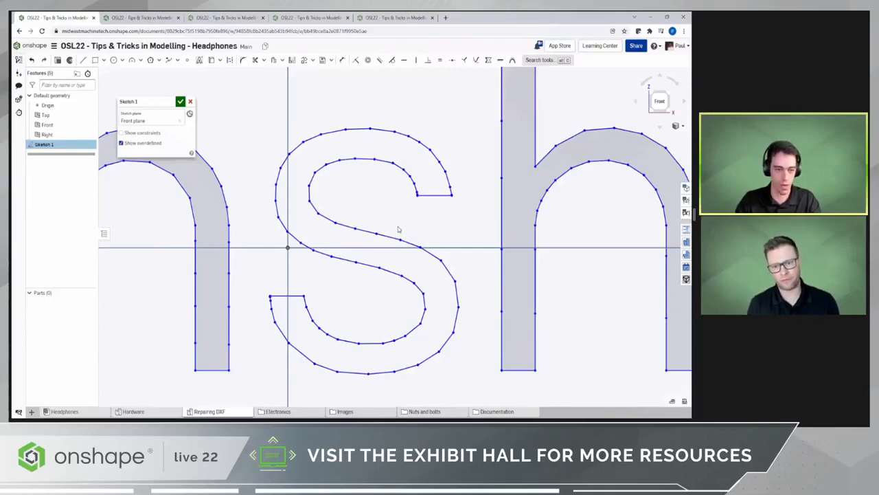
Sketch three test lines, about 41, 14 and 8 mm long, across the letter s, each nearer its upper end, to isolate the open contour
key("l")
left_click(354, 80)
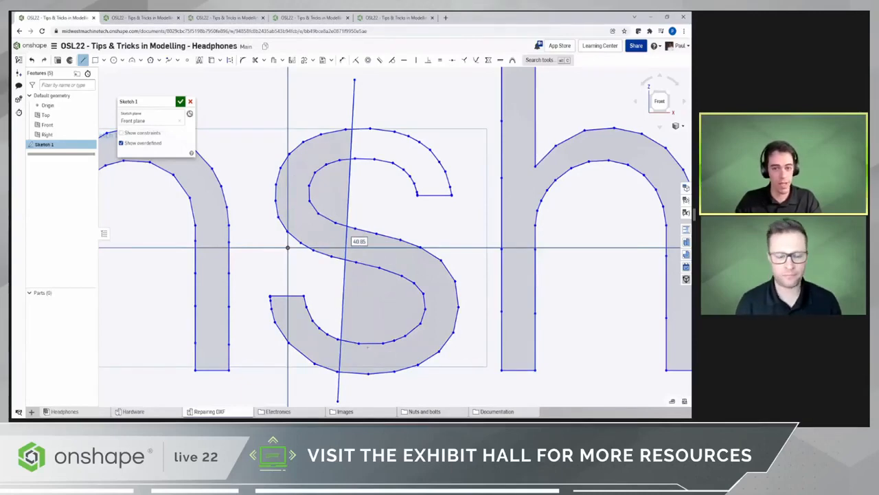
scroll(416, 175, "up", 5)
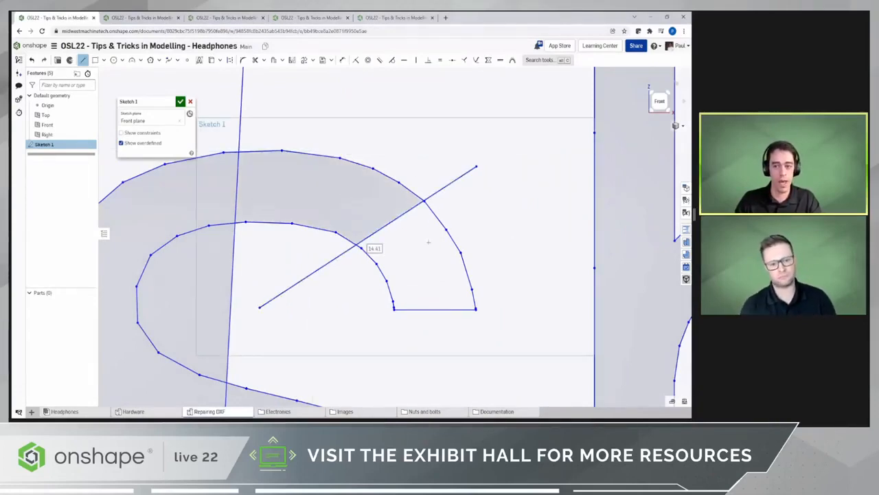
scroll(432, 258, "up", 5)
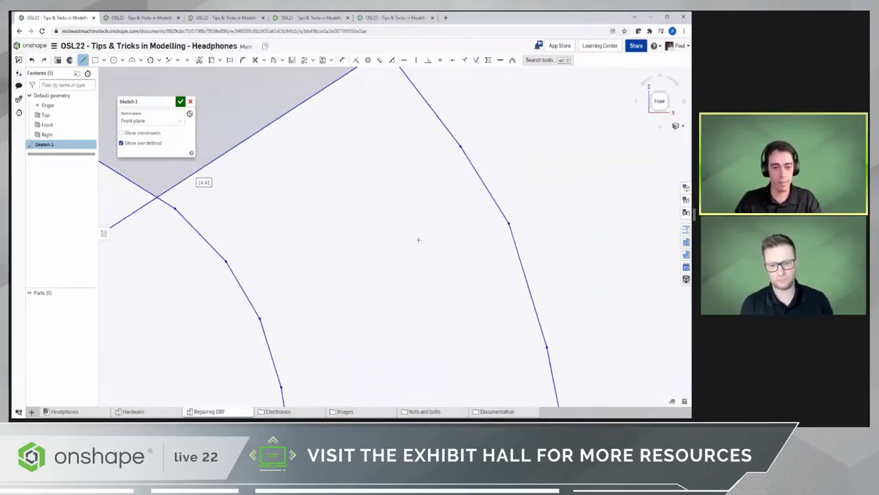
scroll(499, 231, "down", 2)
left_click(547, 200)
left_click(216, 314)
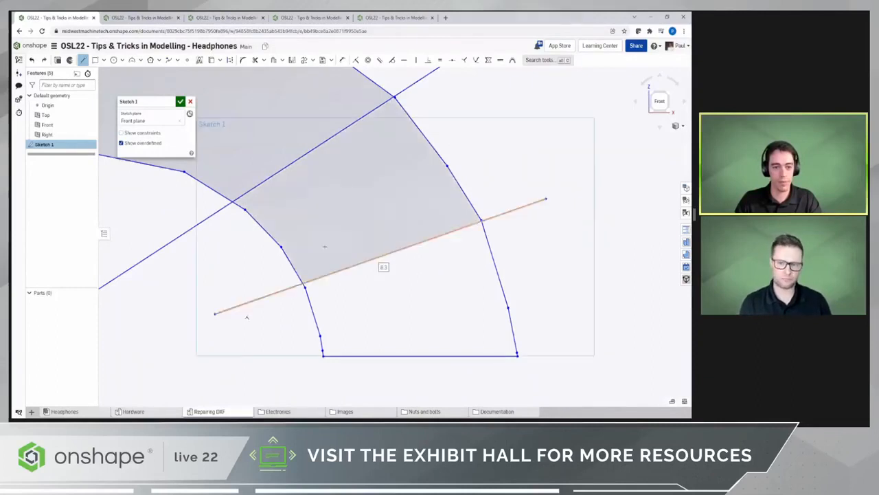
Close the tiny gap near the outer corner of the s's upper end with a line about 0.01 mm long
scroll(348, 186, "down", 3)
scroll(348, 186, "up", 8)
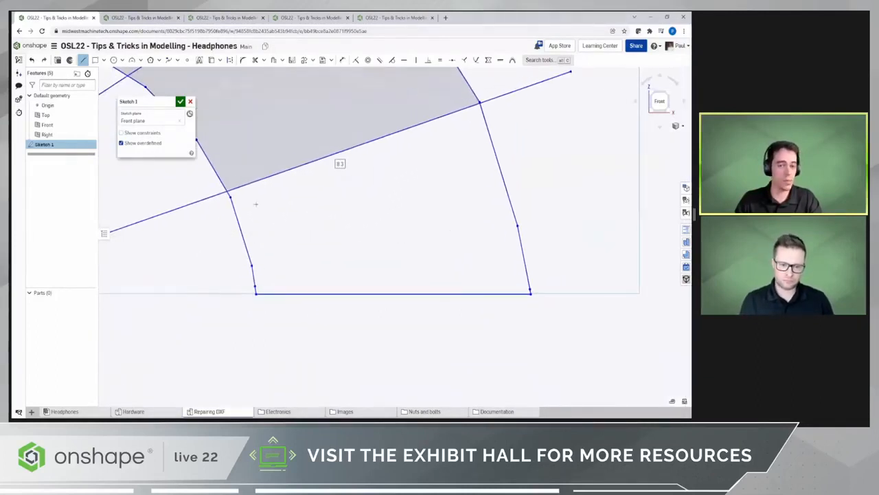
scroll(240, 209, "down", 6)
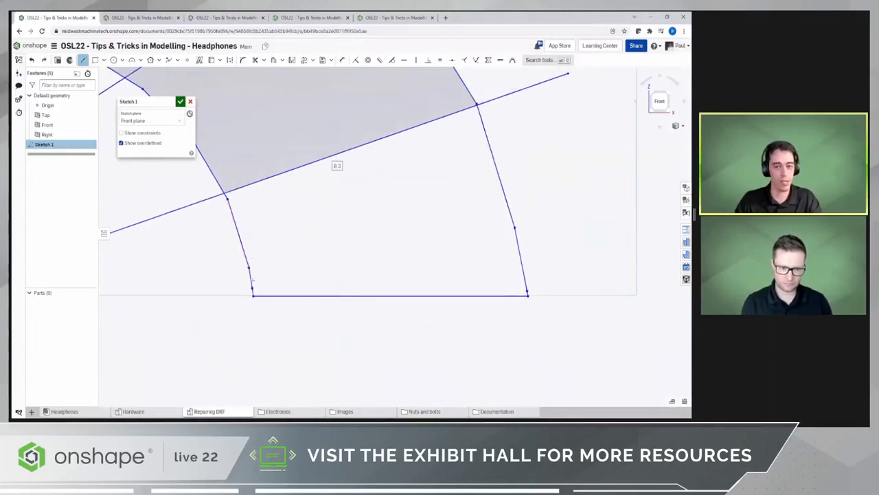
key("ctrl+z")
scroll(265, 273, "up", 3)
scroll(255, 264, "up", 2)
scroll(247, 268, "down", 4)
scroll(302, 288, "up", 3)
scroll(309, 287, "down", 3)
scroll(360, 273, "up", 3)
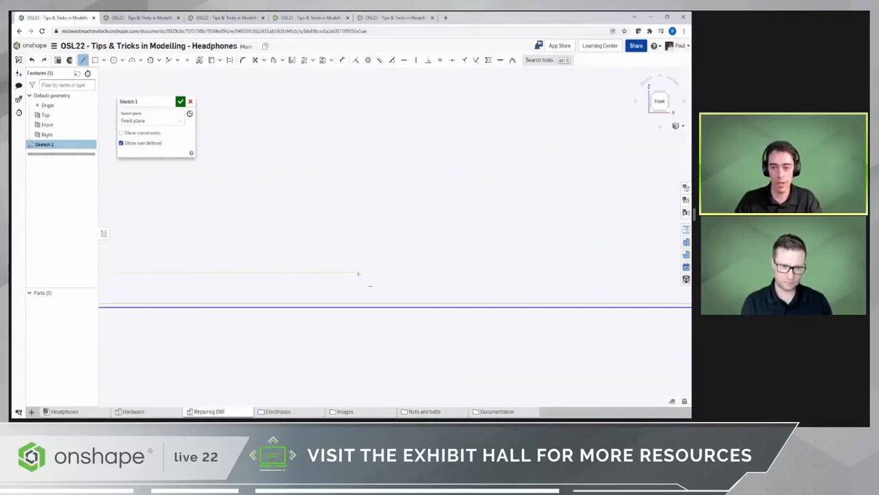
scroll(399, 275, "down", 4)
scroll(414, 276, "up", 8)
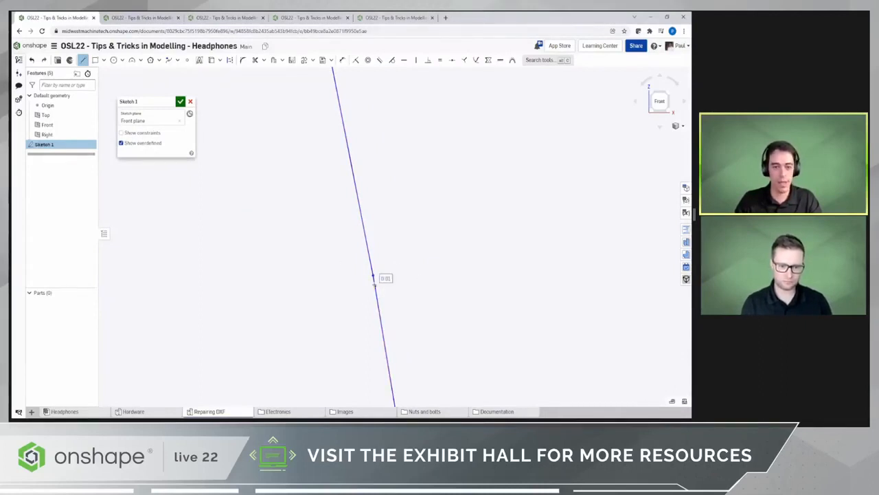
scroll(373, 279, "down", 6)
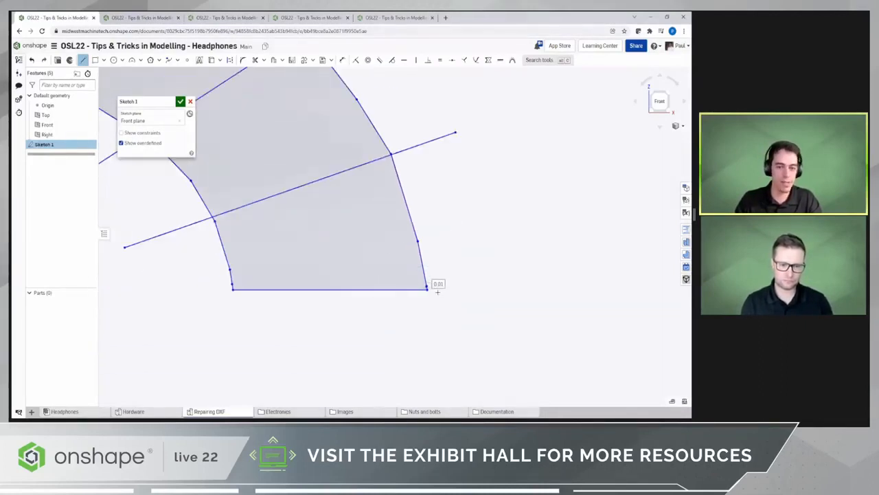
Delete the three test lines crossing the letter s
scroll(360, 267, "down", 8)
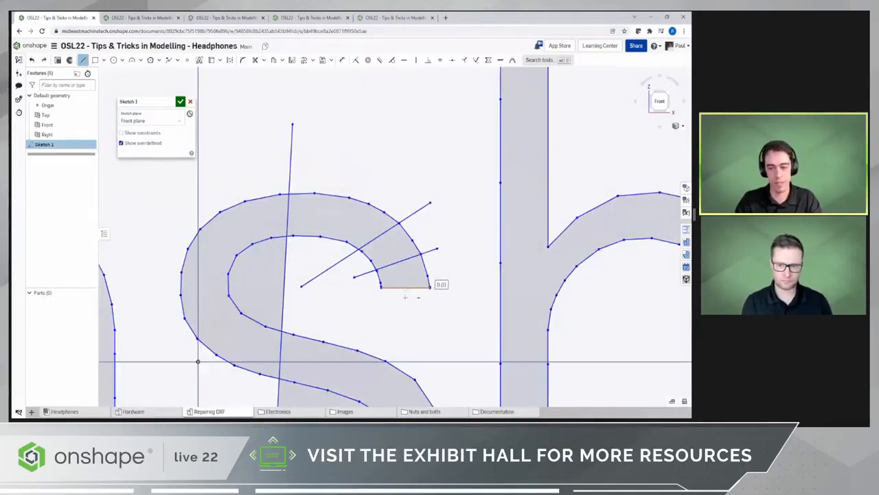
scroll(390, 203, "down", 3)
left_click(388, 163)
left_click(382, 140)
left_click(310, 116)
key("Delete")
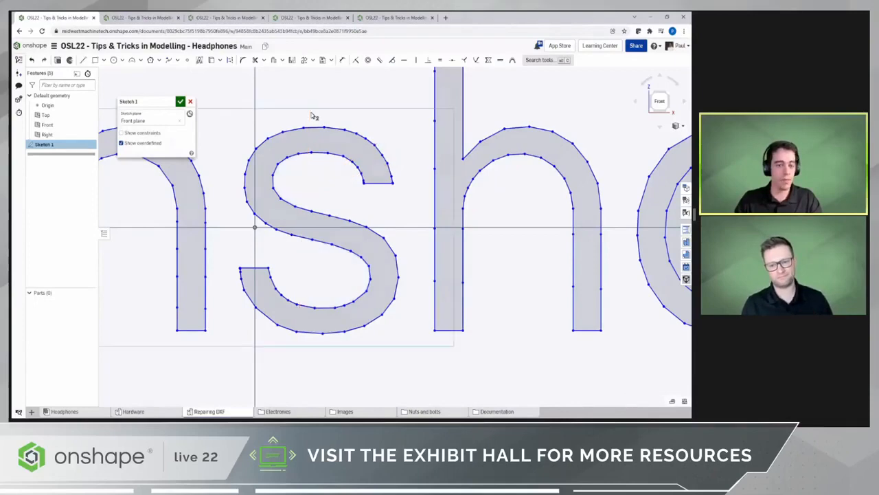
scroll(366, 198, "down", 10)
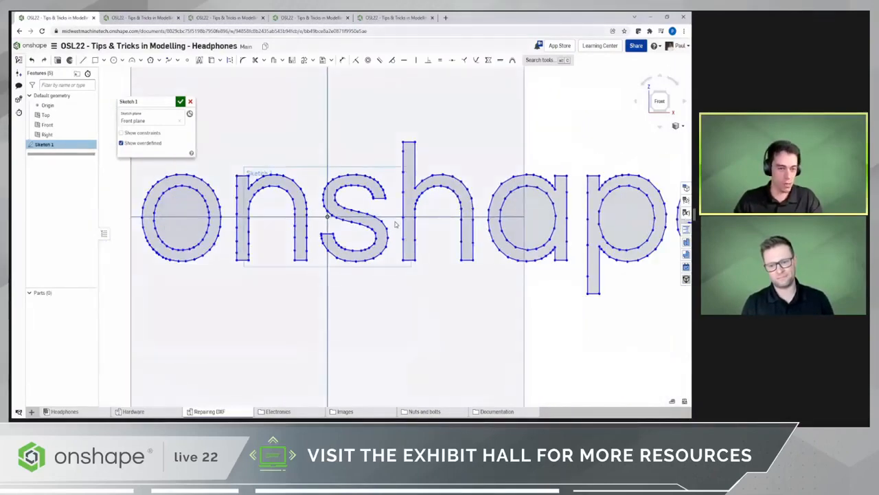
scroll(384, 208, "up", 4)
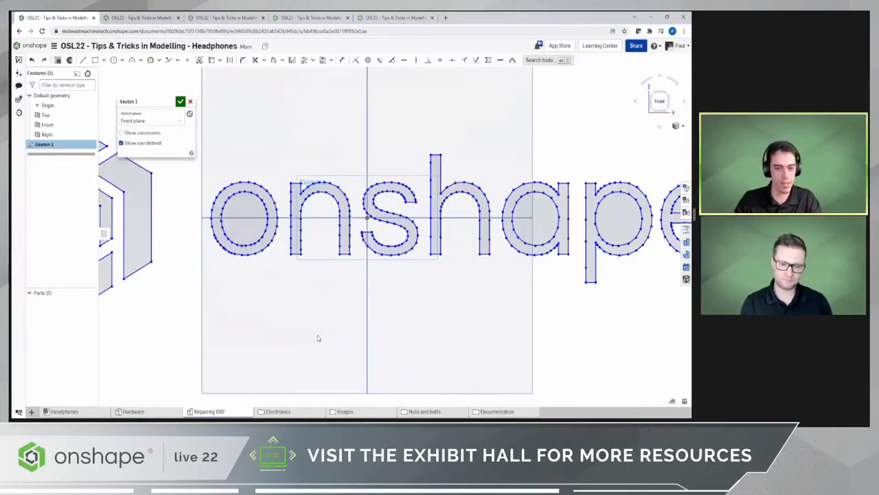
Open the Logo sketch in the Hardware part studio for editing, viewed normal to its plane from the ear cup's outer side
left_click(145, 413)
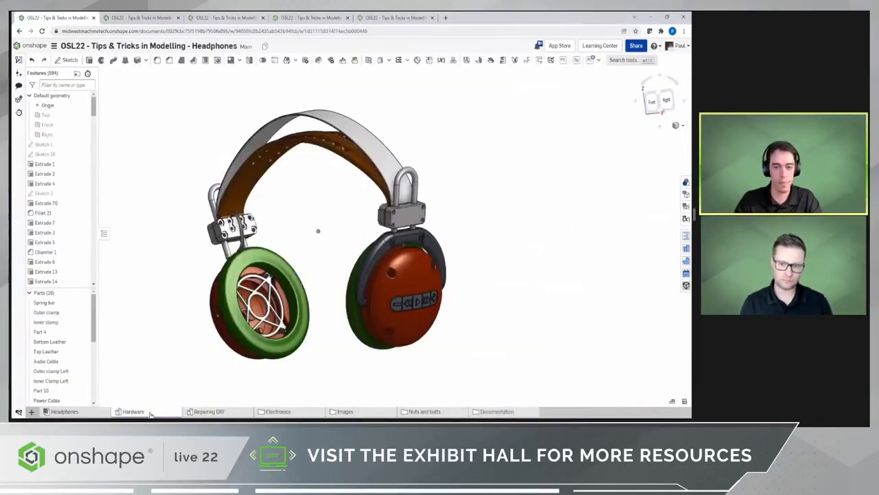
scroll(413, 313, "up", 4)
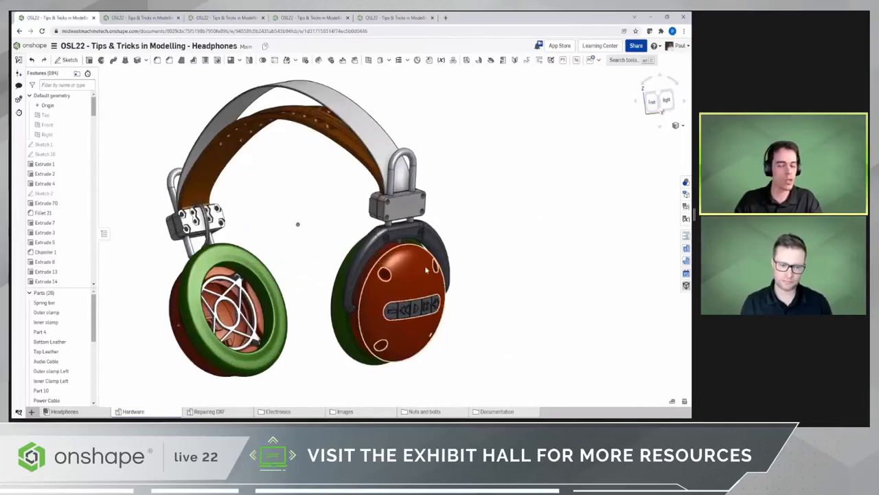
right_click_drag(413, 312, 435, 328)
middle_click_drag(436, 328, 432, 346)
left_click_drag(93, 112, 95, 287)
double_click(47, 264)
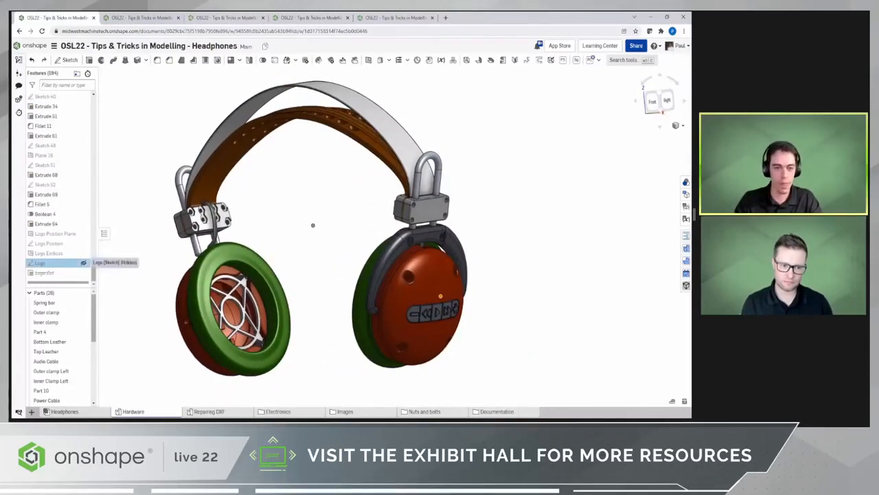
key("n")
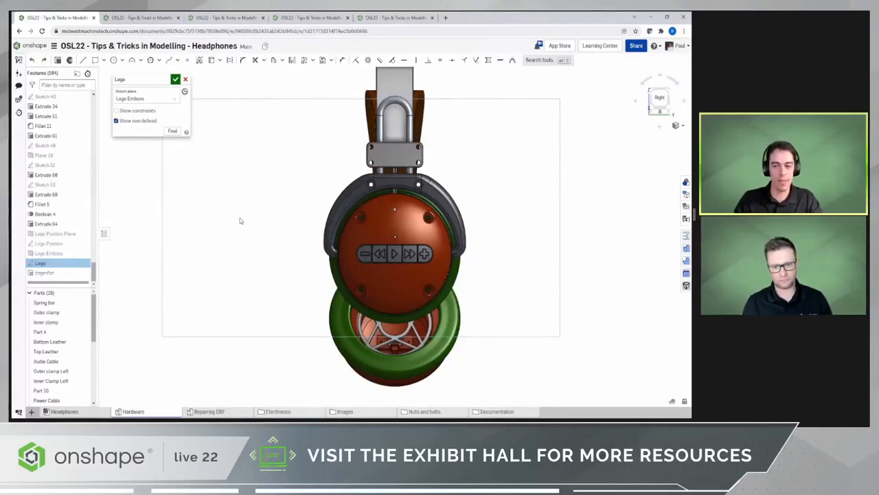
key("n")
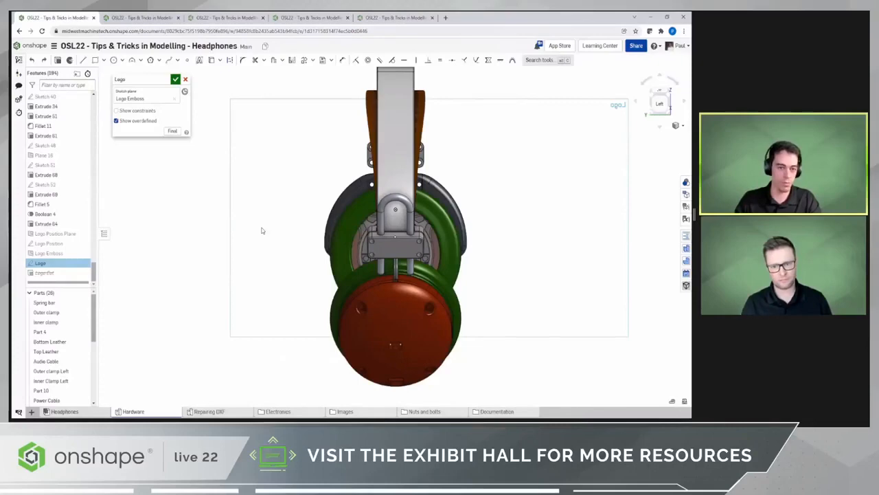
key("n")
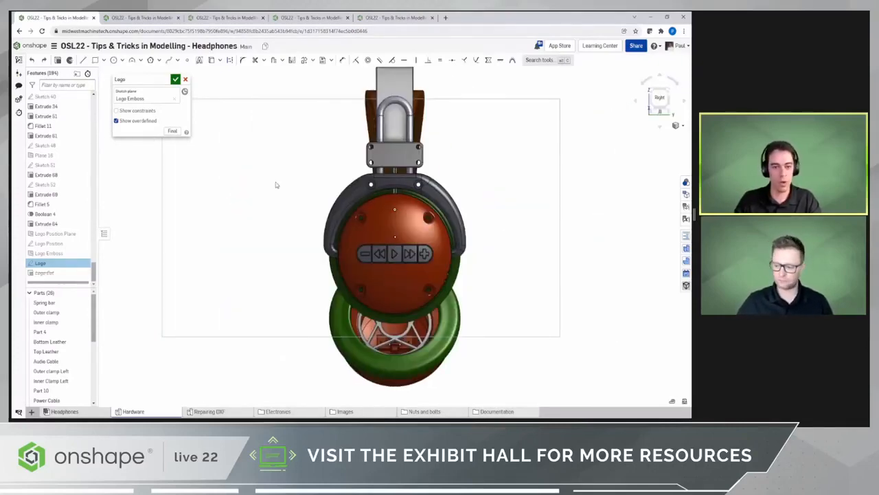
Insert the Onshape logo DXF drawing into the Logo sketch
left_click(331, 60)
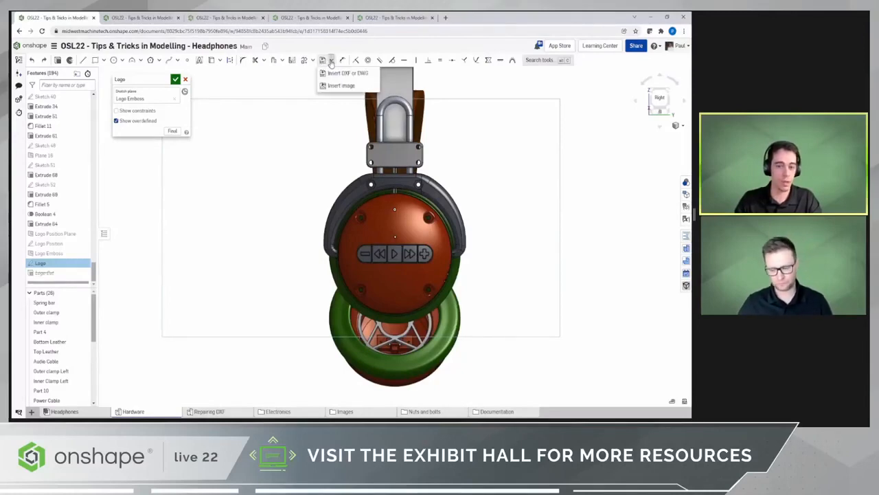
left_click(209, 221)
key("s")
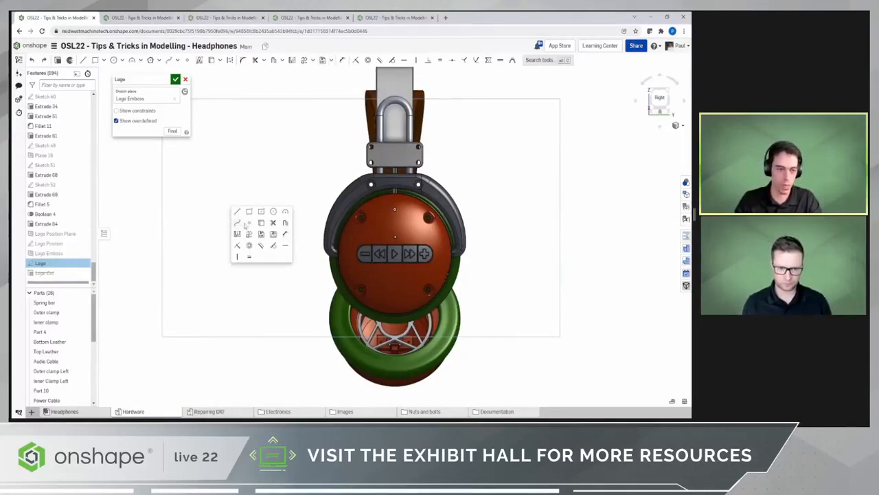
left_click(261, 237)
left_click(183, 131)
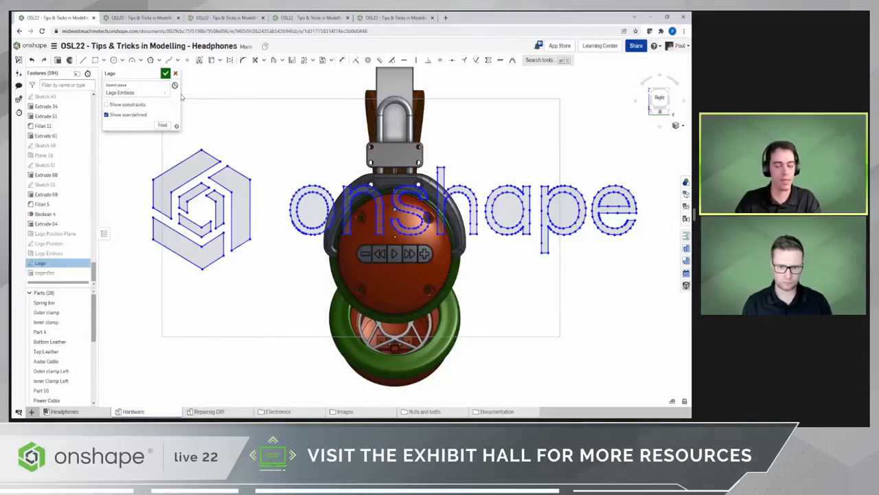
Sketch a horizontal construction line about 334 mm long above the logo, spanning its full width
scroll(320, 291, "down", 2)
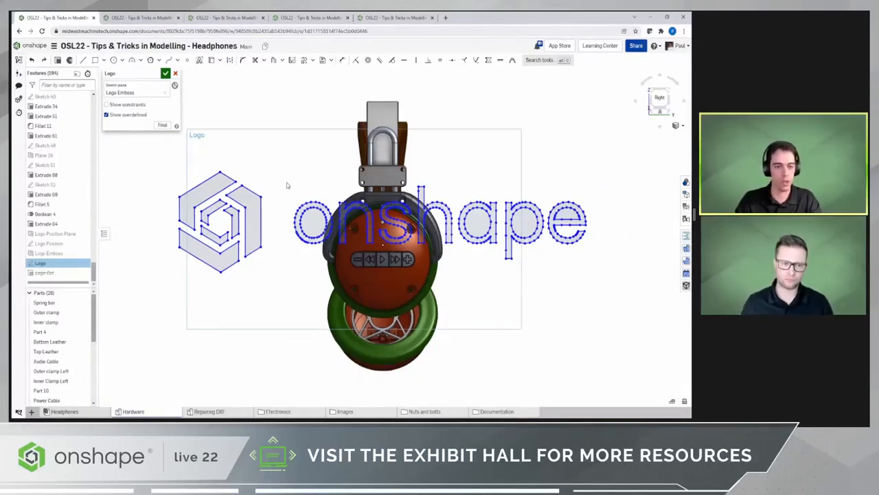
key("l")
left_click(230, 61)
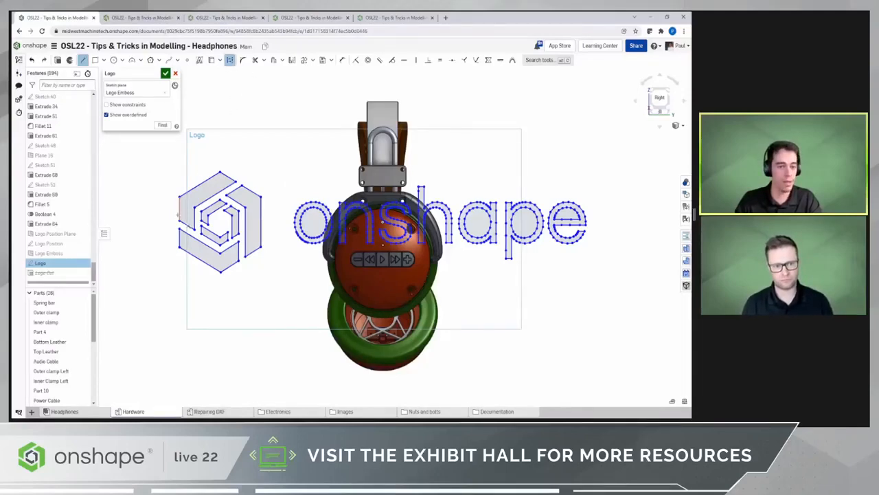
left_click(179, 153)
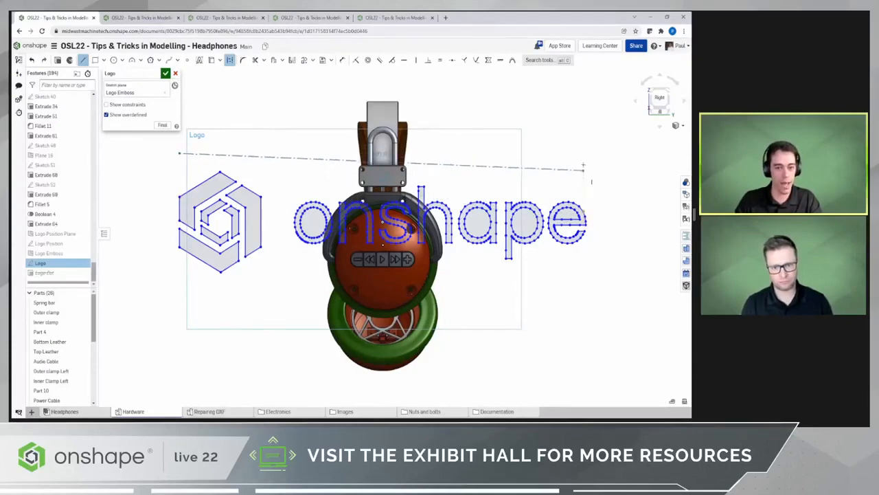
left_click(584, 152)
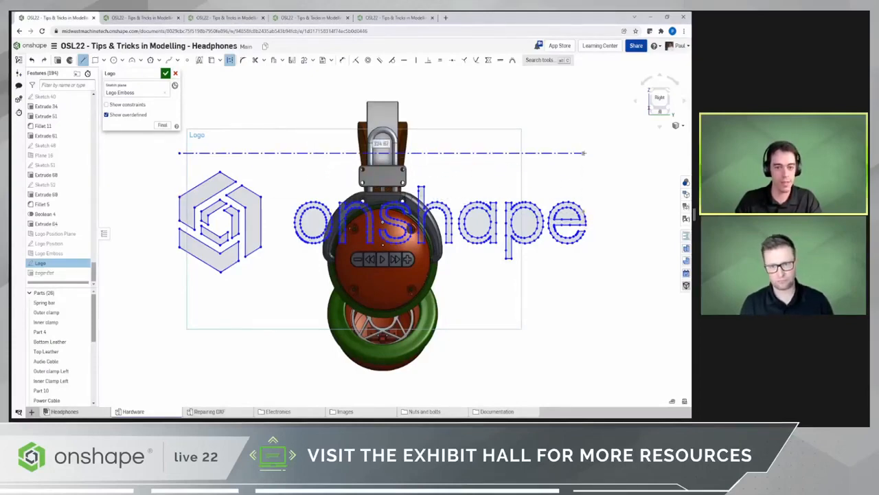
key("Escape")
Dimension the construction line's length to 20 mm so that the whole logo scales with it
key("d")
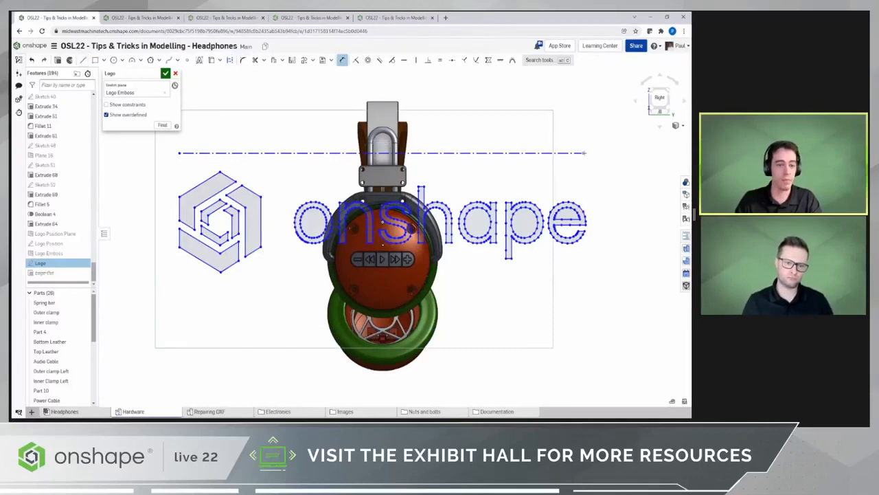
left_click(489, 152)
left_click(302, 128)
type("20")
key("Return")
Move the construction line's dimension closer to the line and set its value to 35 mm
scroll(383, 244, "up", 10)
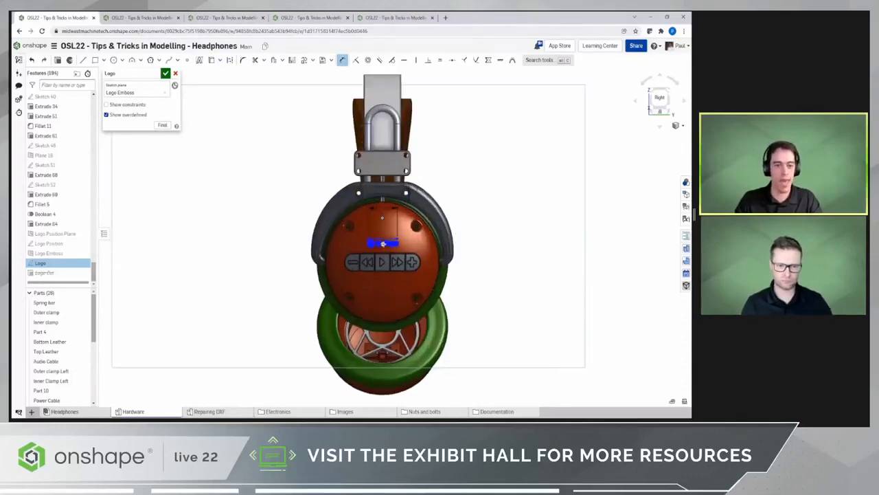
scroll(384, 244, "up", 3)
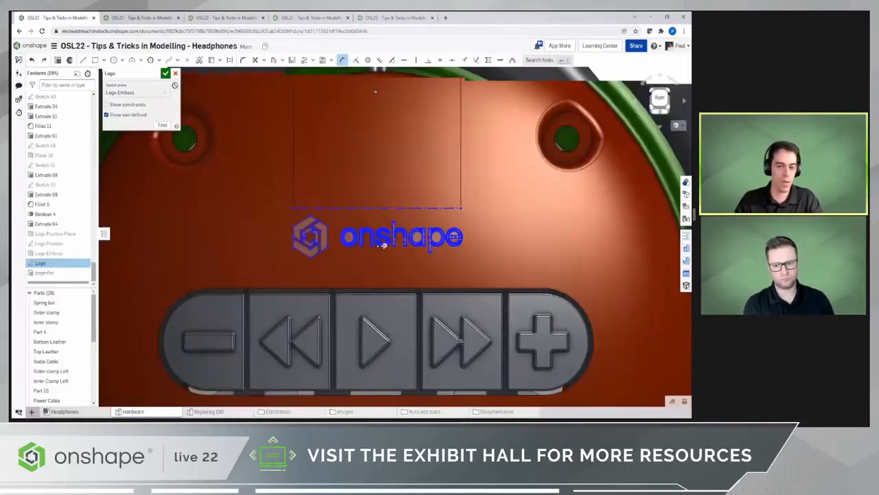
scroll(380, 244, "down", 5)
left_click_drag(369, 177, 377, 197)
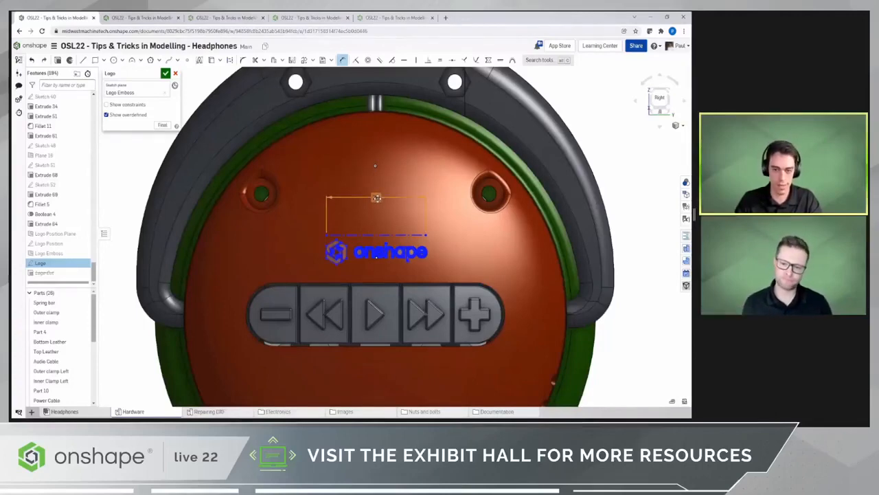
left_click(377, 198)
type("35")
key("Return")
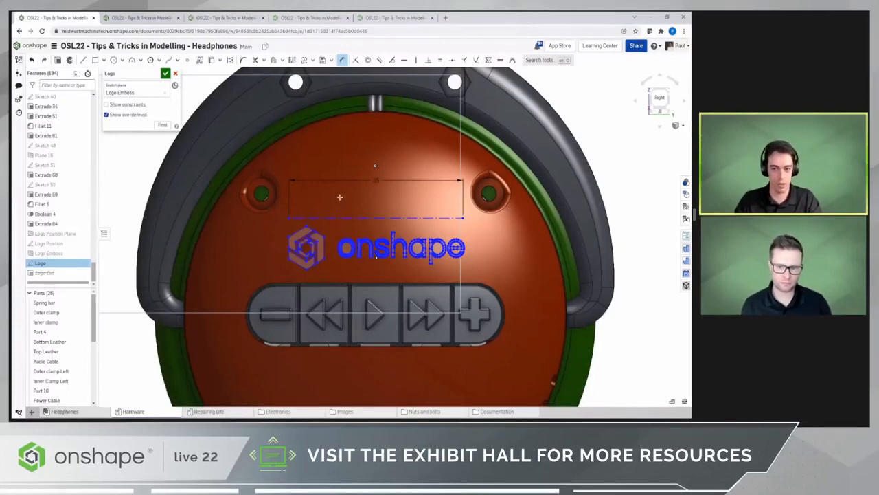
Transform the whole logo with its construction line, moving it slightly down towards the control buttons from the middle of the letter s
mouse_move(268, 157)
left_mouse_down()
mouse_move(419, 271)
mouse_move(484, 290)
left_mouse_up()
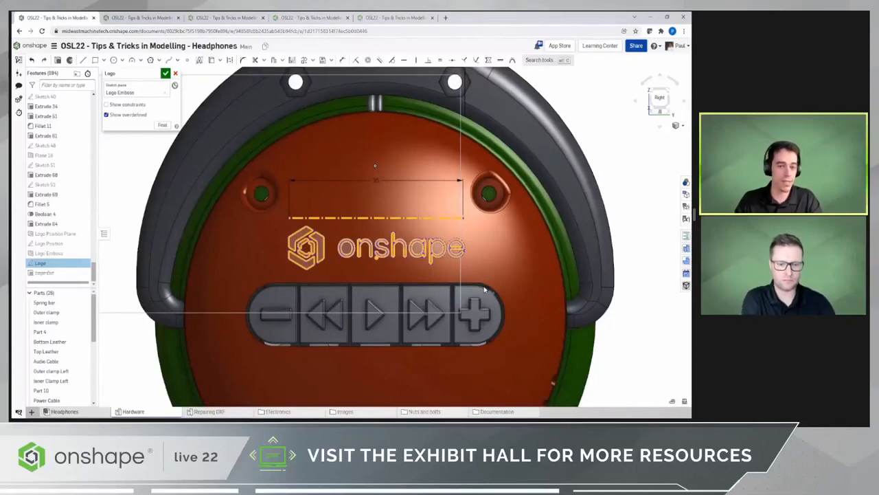
key("s")
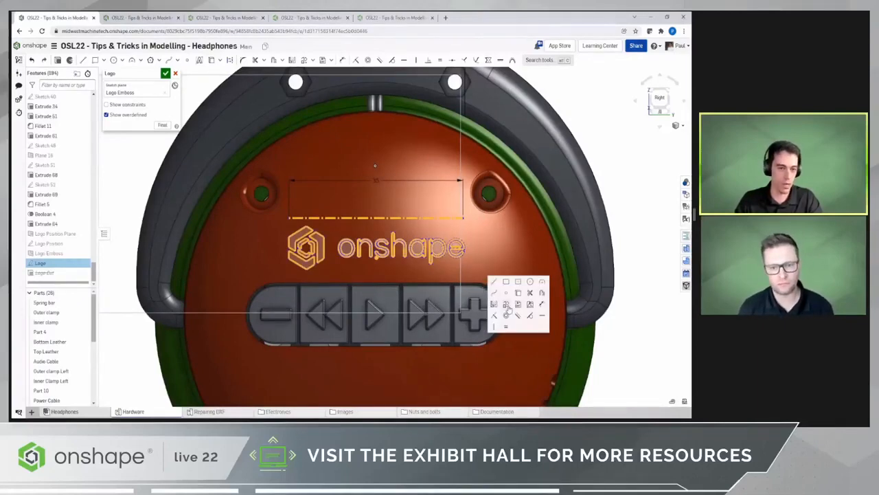
left_click(506, 304)
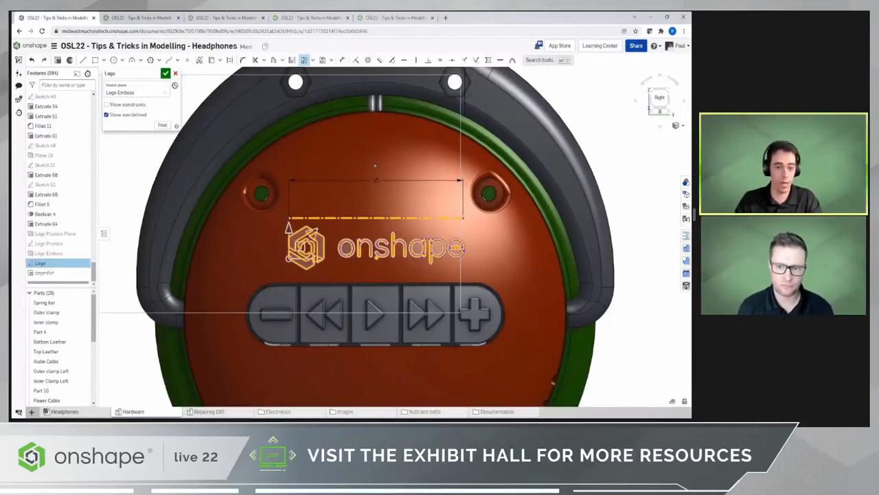
scroll(376, 264, "up", 2)
scroll(377, 264, "up", 2)
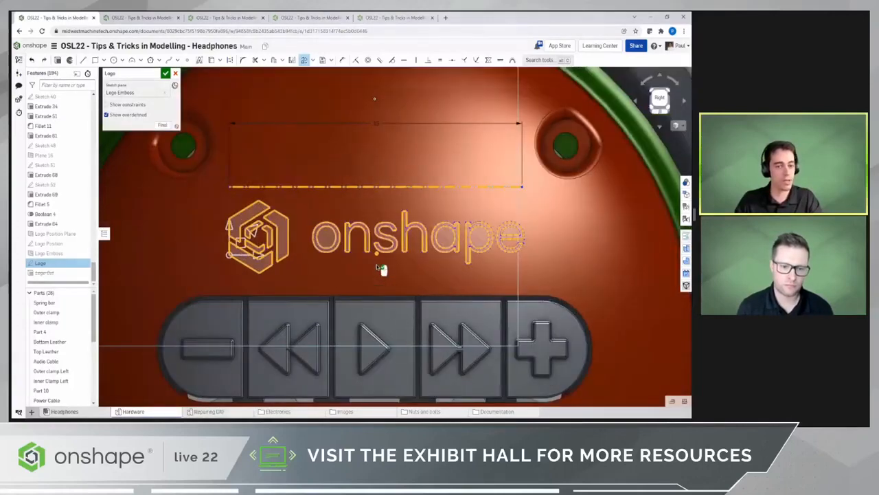
scroll(377, 264, "up", 2)
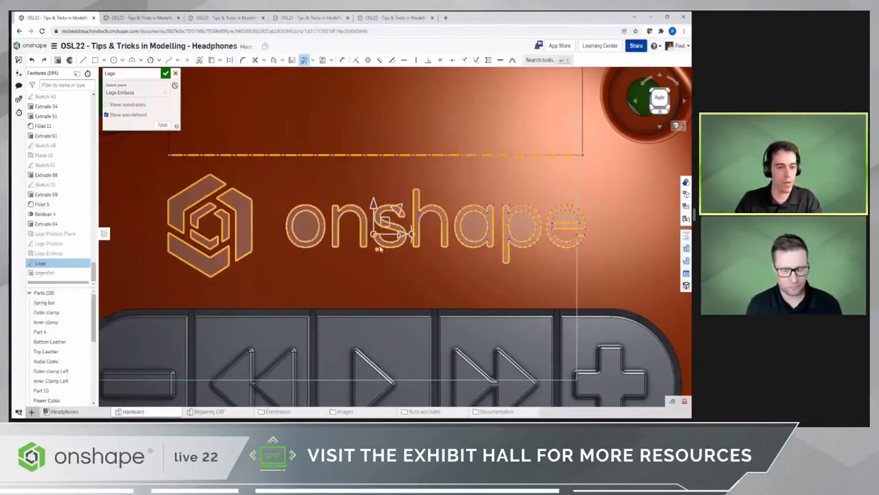
mouse_move(384, 221)
left_mouse_down()
mouse_move(403, 182)
mouse_move(353, 177)
mouse_move(374, 241)
mouse_move(389, 237)
left_mouse_up()
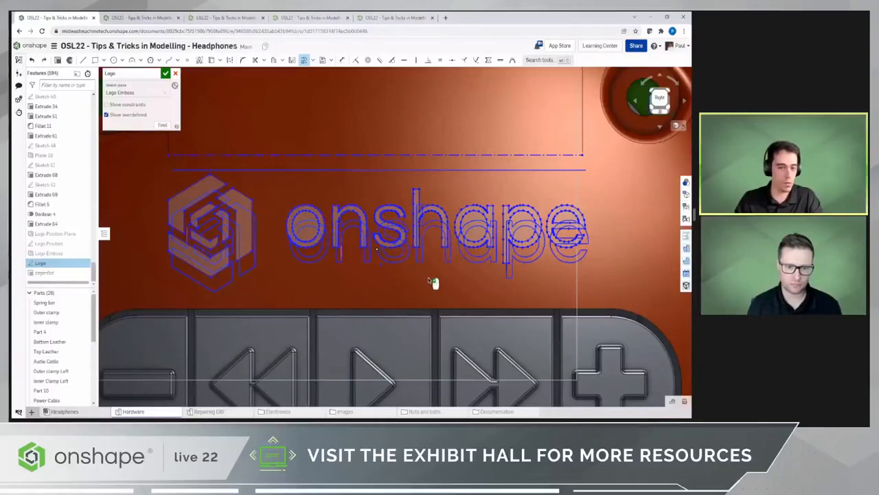
scroll(432, 282, "down", 10)
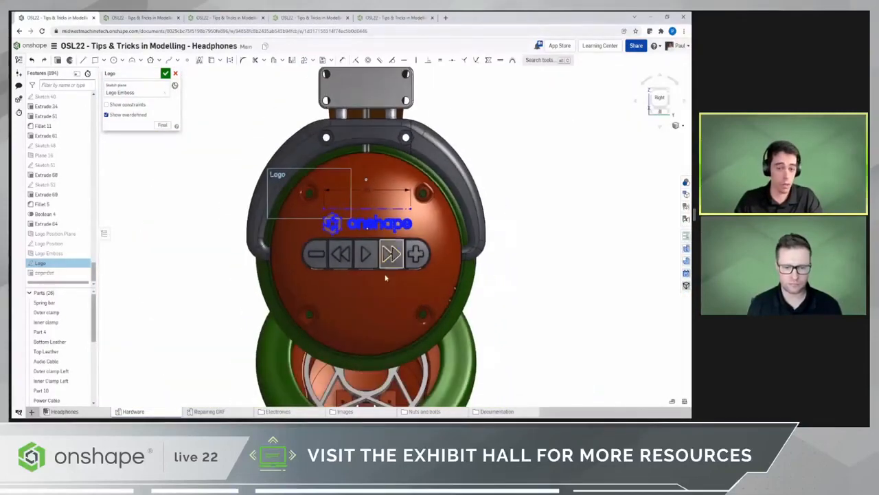
Finish the Logo sketch, toggle its visibility, and unsuppress the Logo Cut feature
right_click_drag(385, 278, 420, 305)
scroll(400, 283, "down", 1)
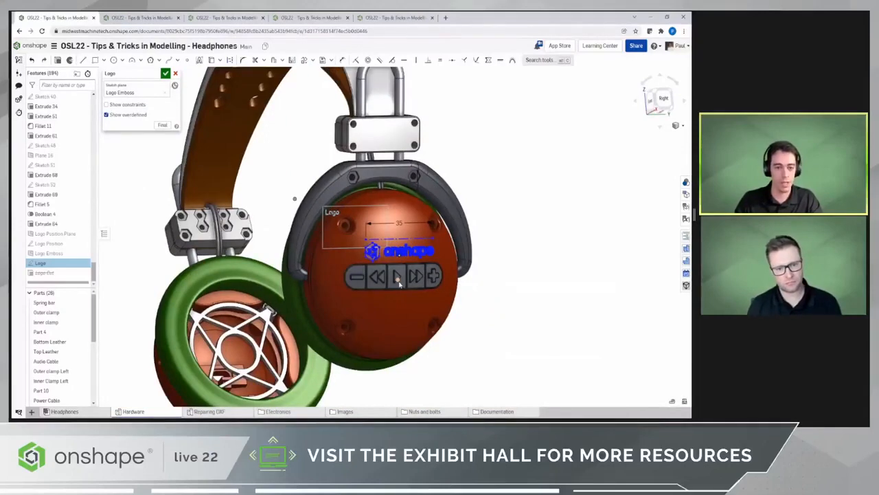
right_click(490, 199)
left_click(524, 203)
left_click(83, 263)
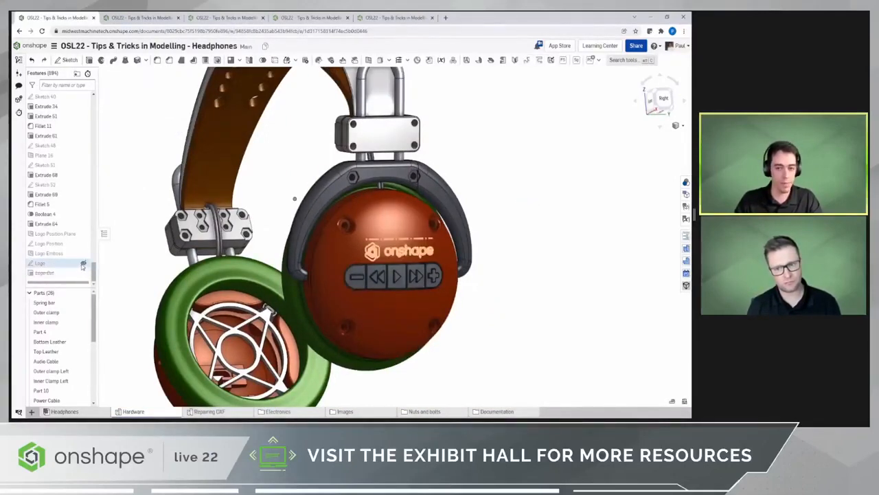
right_click(50, 273)
left_click(87, 299)
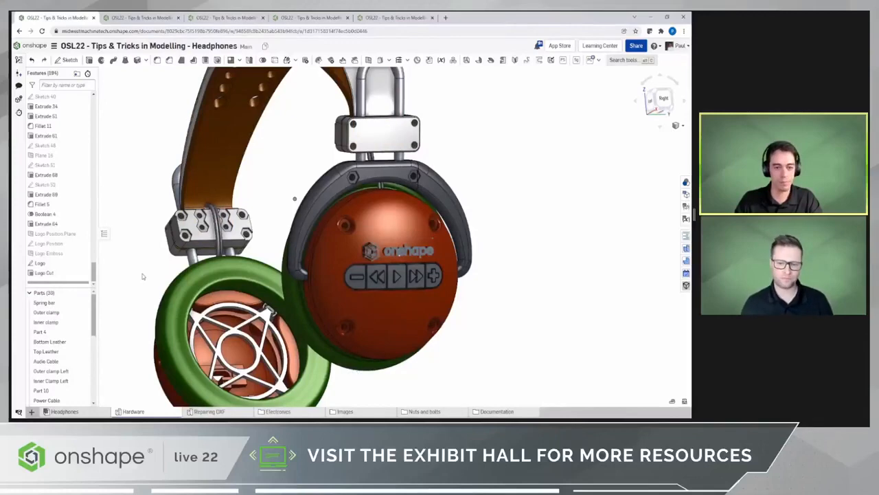
Hide the Logo sketch and inspect the logo cut on the ear cup from several angles
scroll(428, 272, "up", 3)
right_click_drag(431, 278, 379, 278)
left_click(88, 263)
right_click_drag(339, 303, 413, 305)
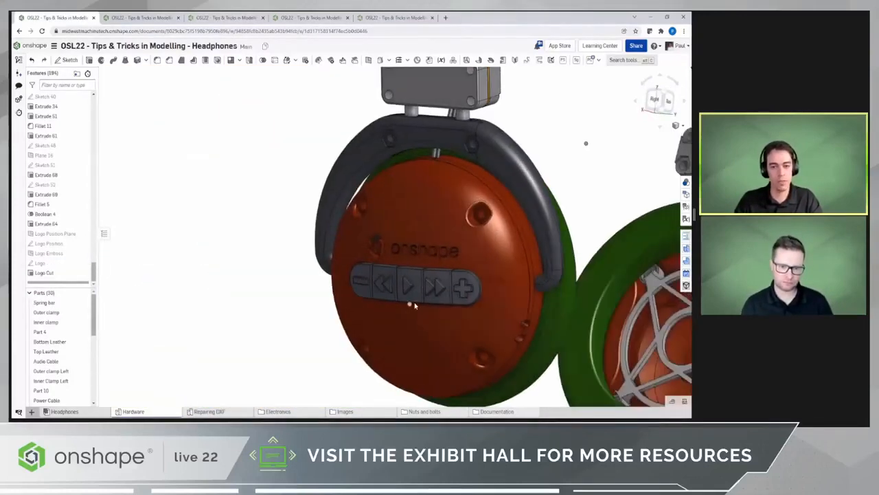
scroll(392, 291, "up", 3)
right_click_drag(388, 277, 475, 287)
scroll(463, 294, "down", 4)
scroll(447, 315, "down", 3)
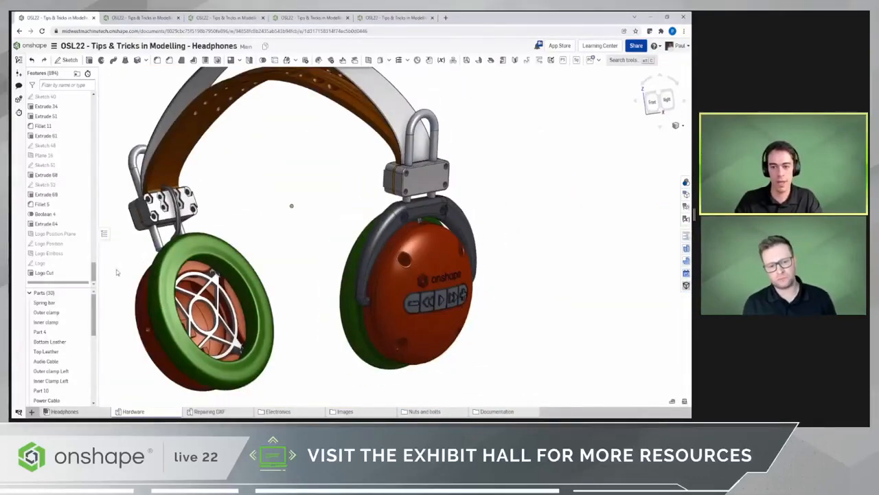
Reopen the Logo sketch, select all of the logo geometry to review it, and close the sketch
double_click(52, 265)
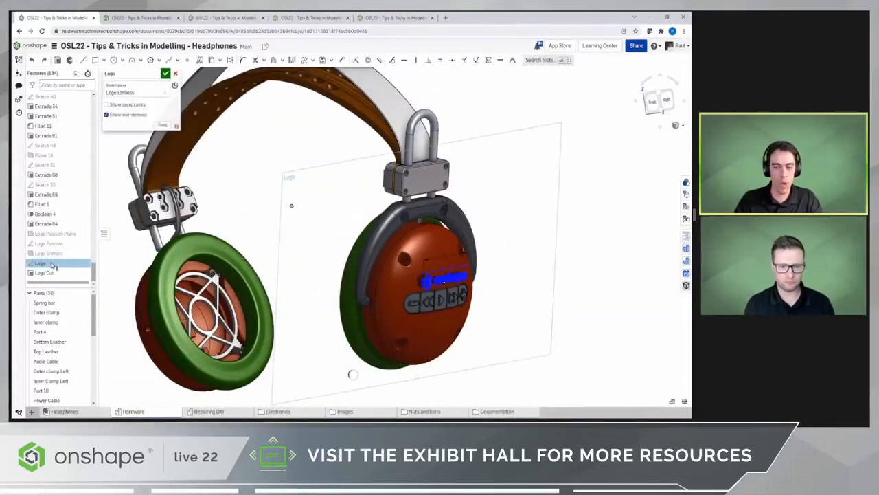
scroll(454, 308, "up", 2)
scroll(453, 307, "up", 5)
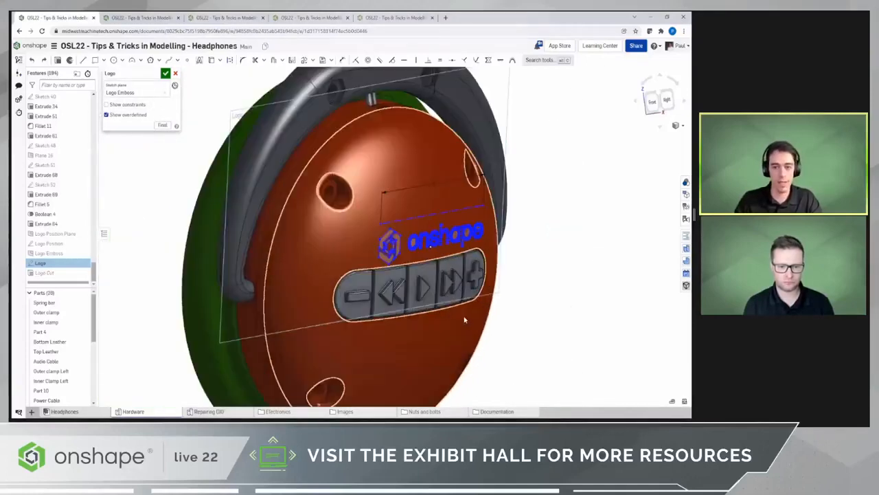
left_click_drag(327, 184, 507, 312)
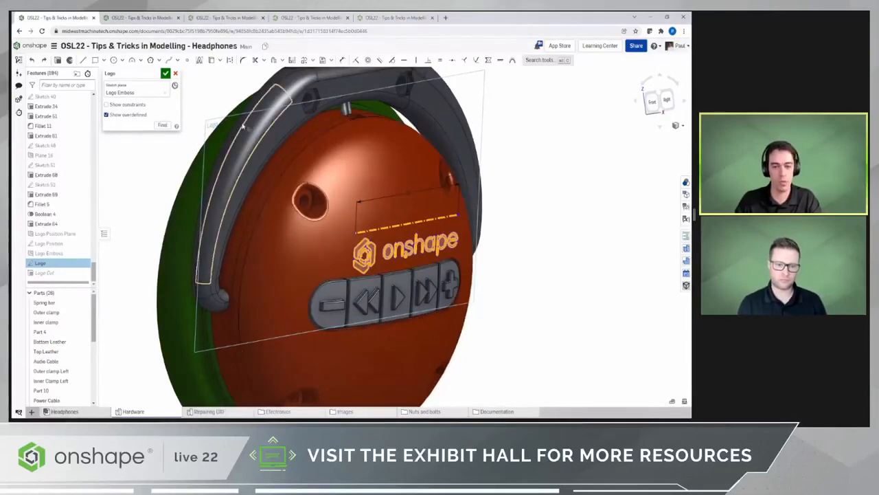
left_click(165, 73)
scroll(526, 323, "down", 5)
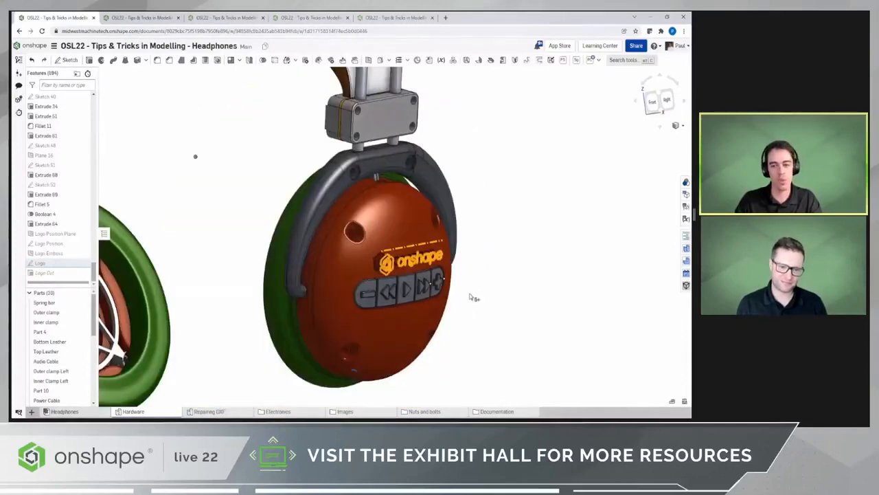
scroll(527, 333, "down", 2)
scroll(415, 180, "up", 5)
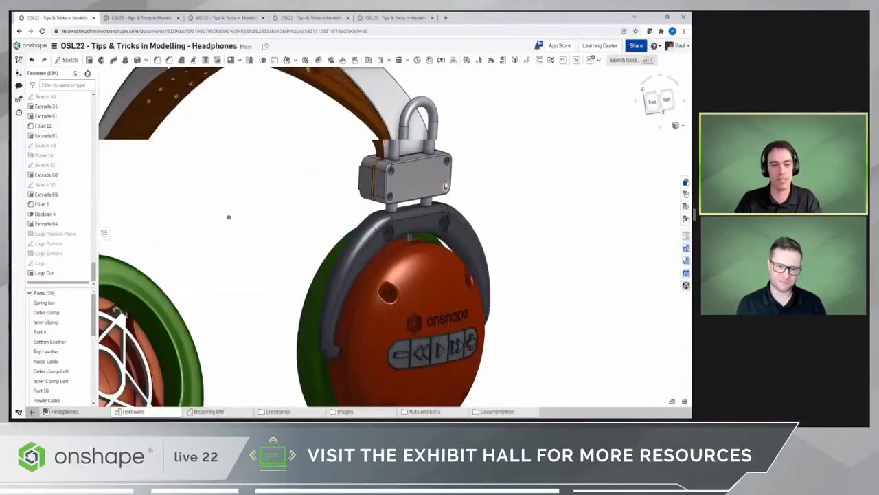
Start a new sketch on the outer clamp's front face and paste the copied Onshape logo geometry into it
left_click(415, 180)
key("n")
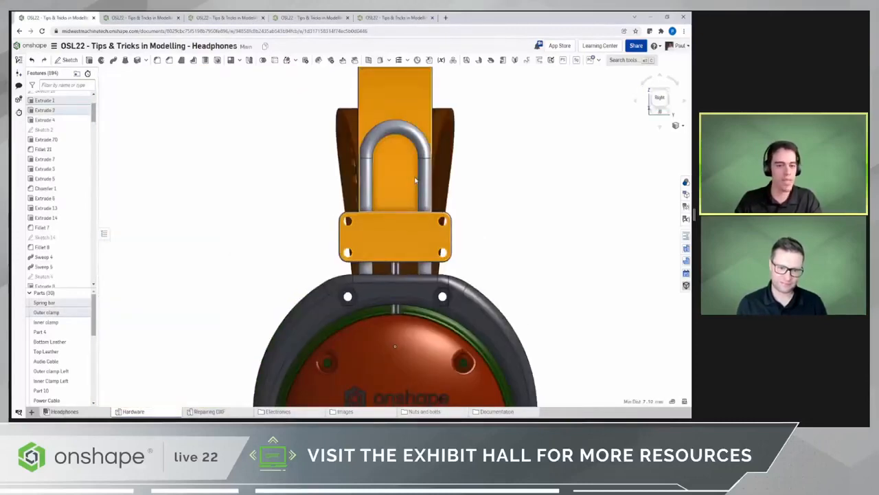
key("shift+s")
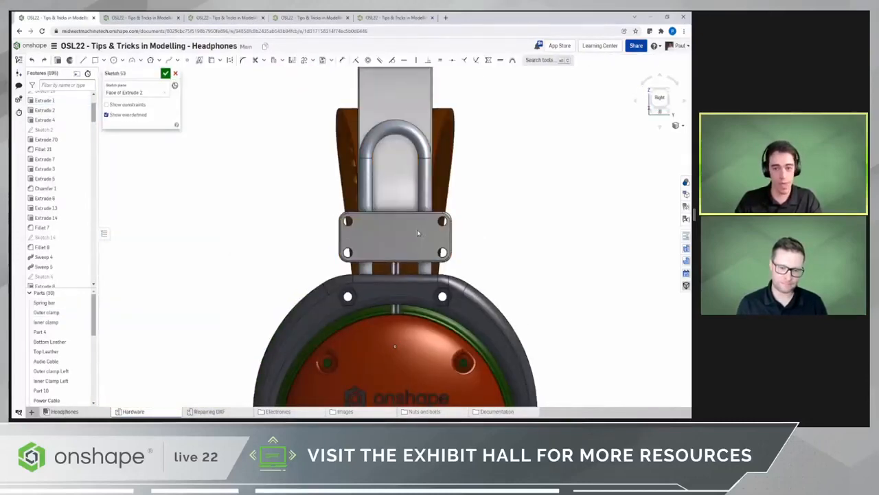
key("ctrl+v")
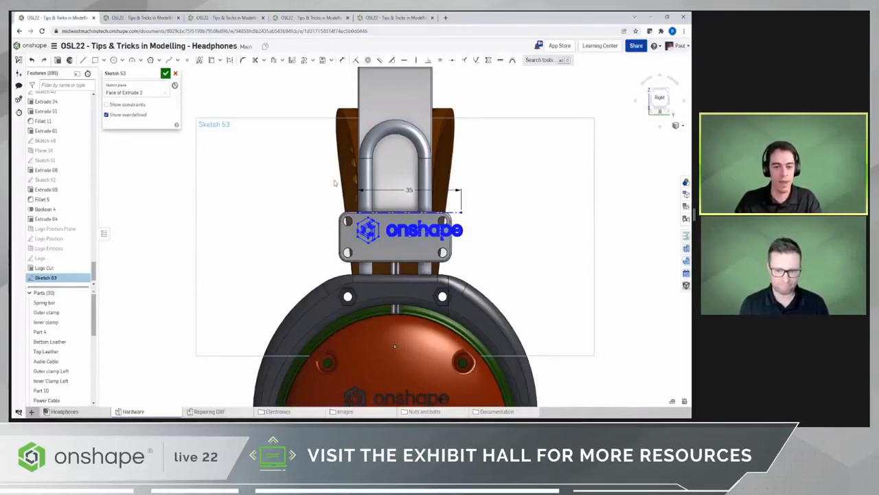
Move the pasted logo with Transform to fit over the outer clamp plate and set its width dimension to 31 mm
left_click_drag(469, 257, 342, 204)
left_click(304, 60)
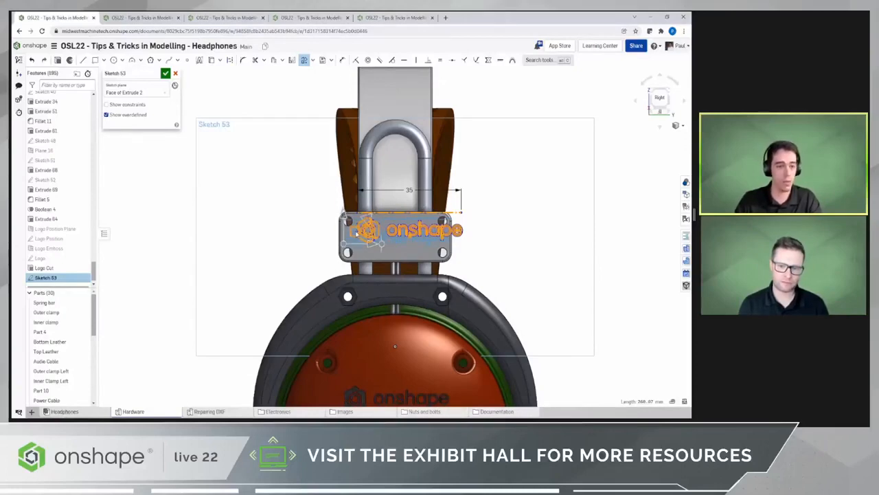
left_click(318, 227)
double_click(395, 198)
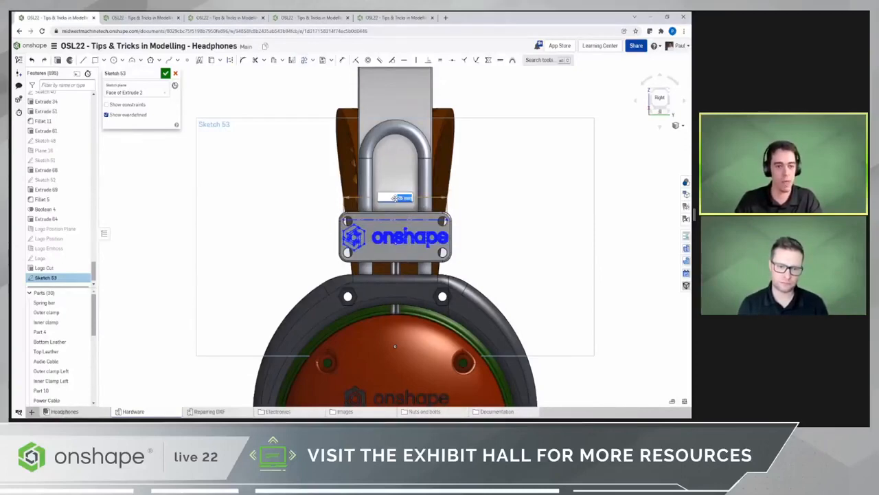
type("31")
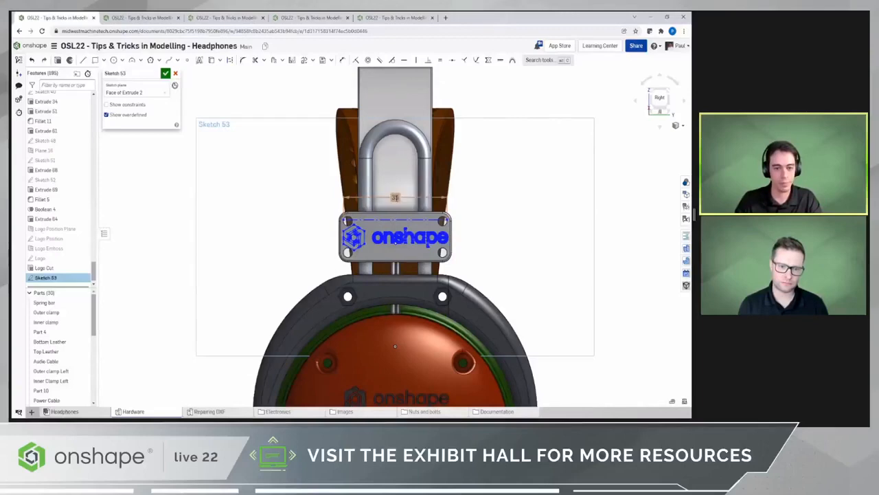
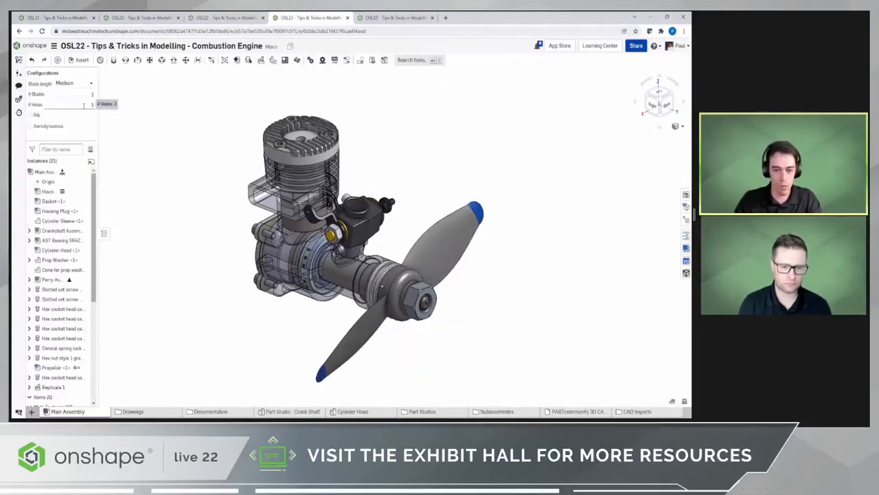
Set the number of holes to 6 in the combustion engine assembly's configuration
scroll(386, 187, "up", 4)
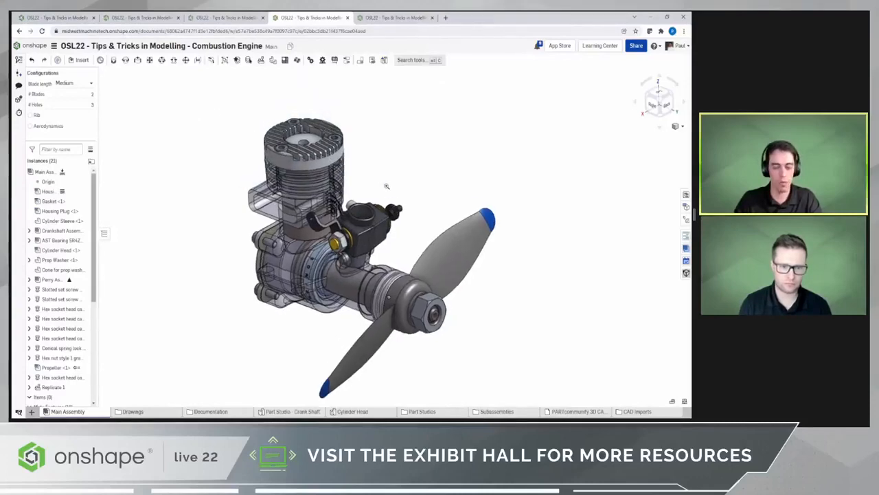
scroll(386, 186, "up", 5)
left_click(83, 104)
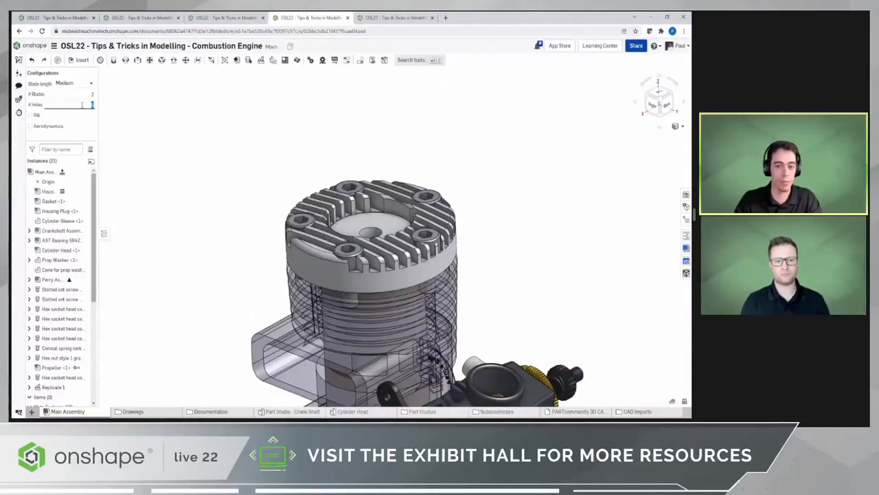
scroll(191, 141, "down", 5)
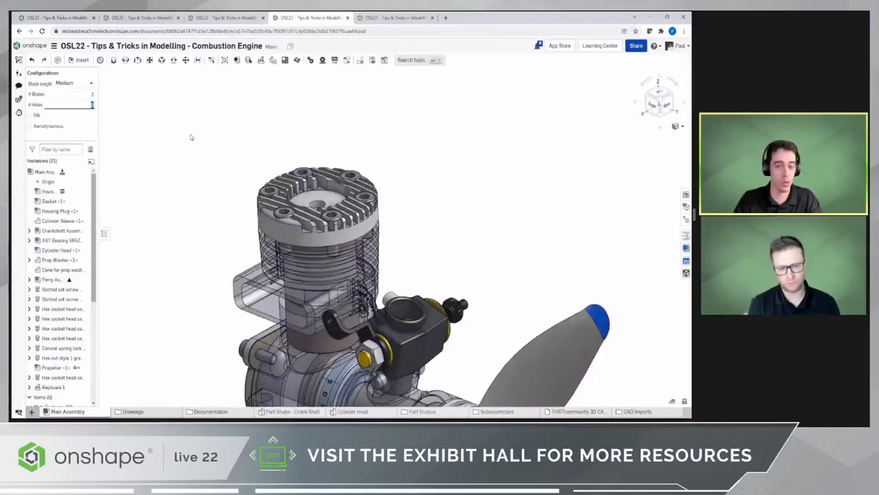
Enable the Rib option in the engine configuration and check the ribs on the housing
scroll(289, 320, "up", 6)
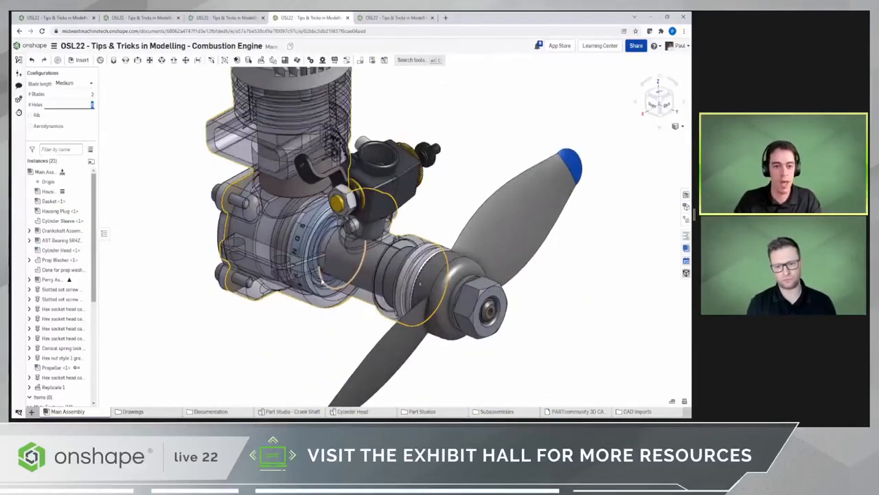
middle_click_drag(333, 314, 360, 322)
left_click(30, 116)
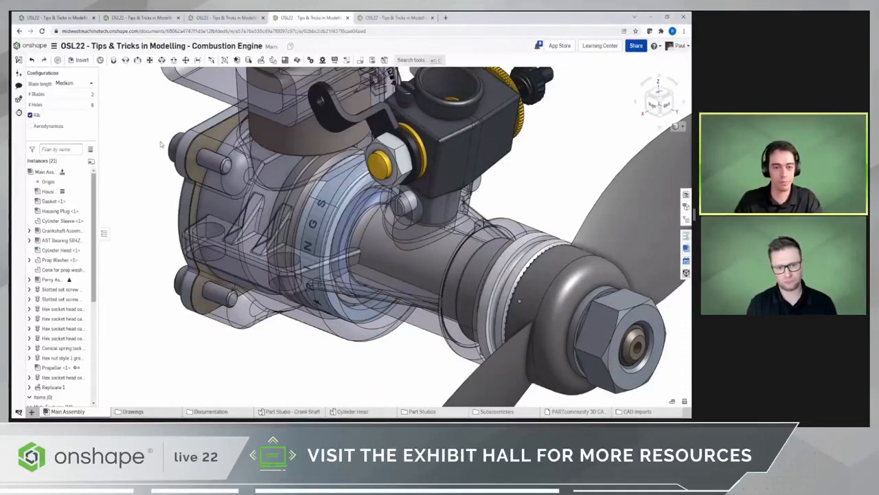
scroll(173, 178, "down", 2)
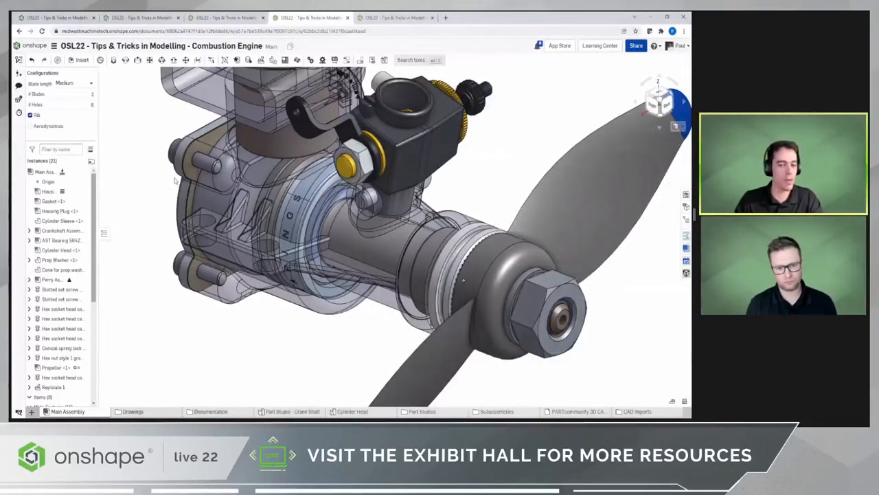
scroll(175, 180, "down", 5)
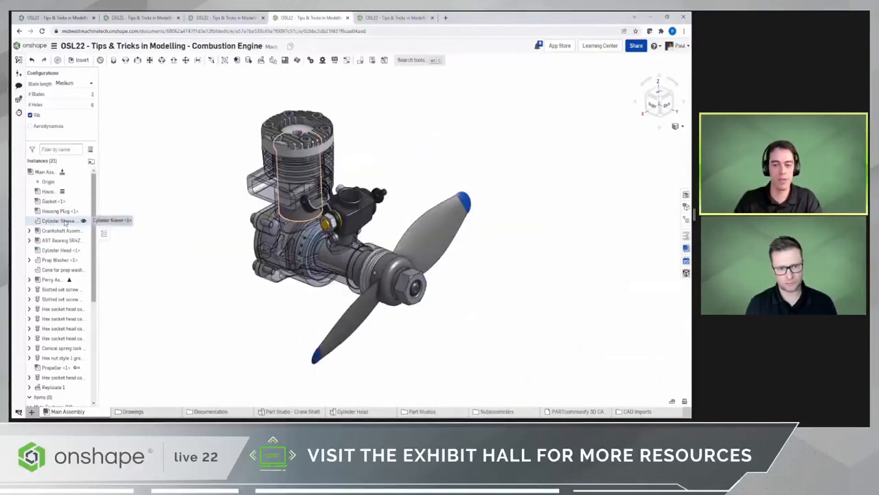
Apply the Hidden Cylinder Sleeve display state to the main assembly and close the display states
left_click(65, 221)
middle_click_drag(180, 174, 184, 187)
left_click(184, 187)
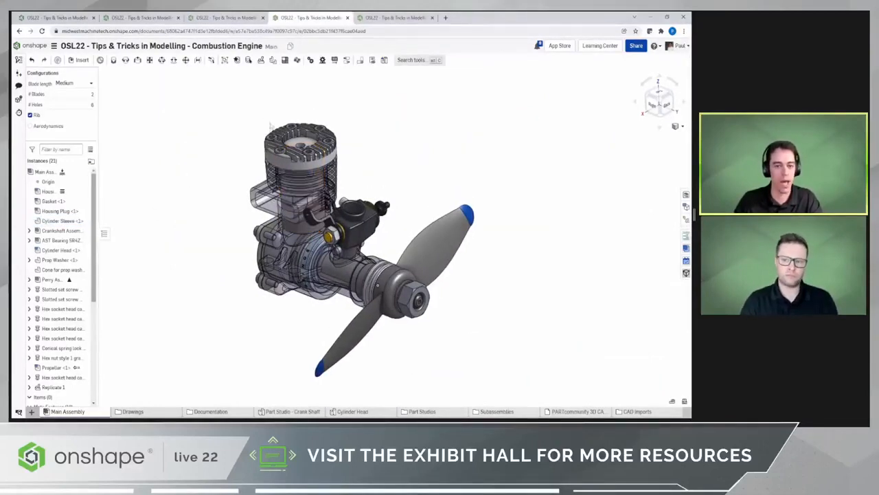
left_click(372, 59)
left_click(195, 115)
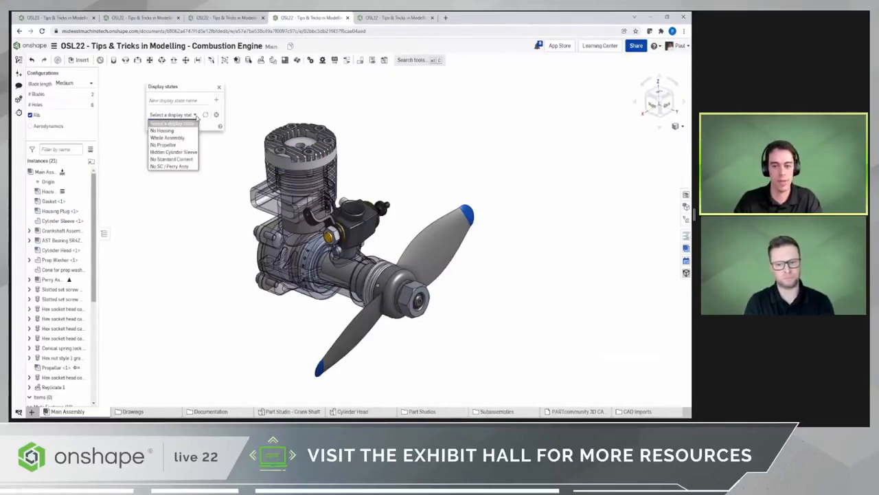
left_click(196, 152)
left_click(219, 90)
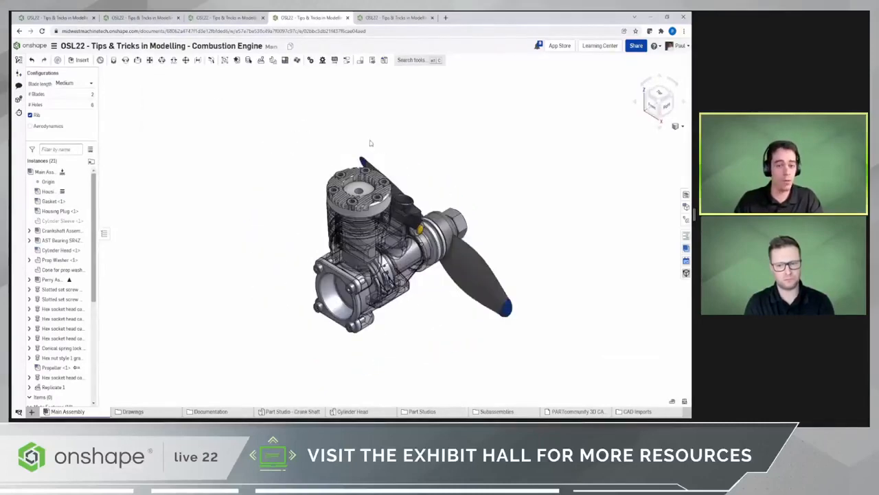
Activate the Explode 1 exploded view and add a Material column to the flattened bill of materials
left_click(686, 219)
double_click(471, 83)
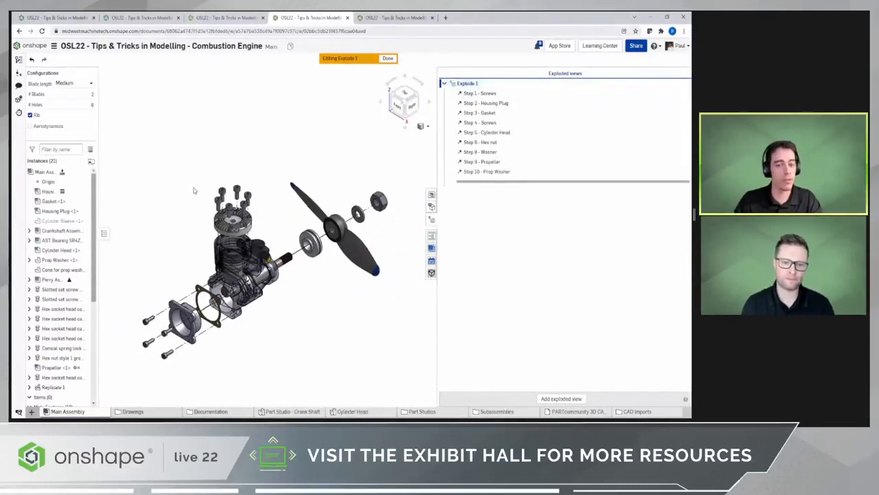
left_click(431, 195)
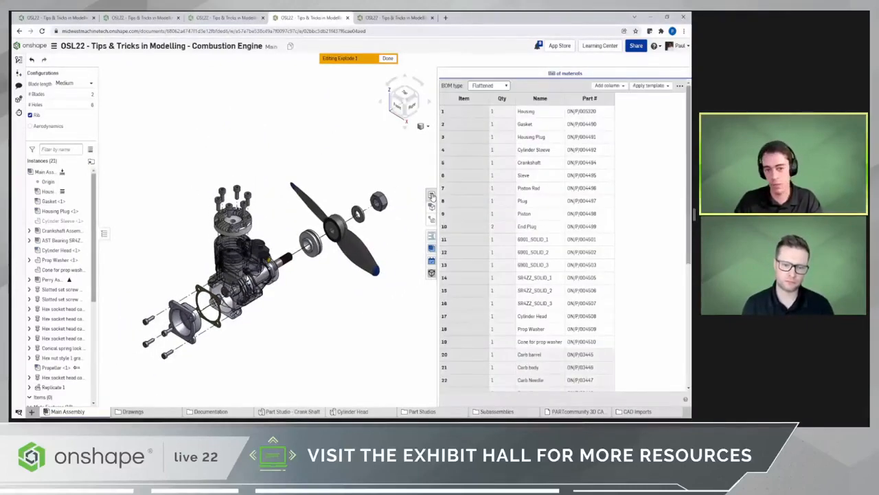
left_click(624, 86)
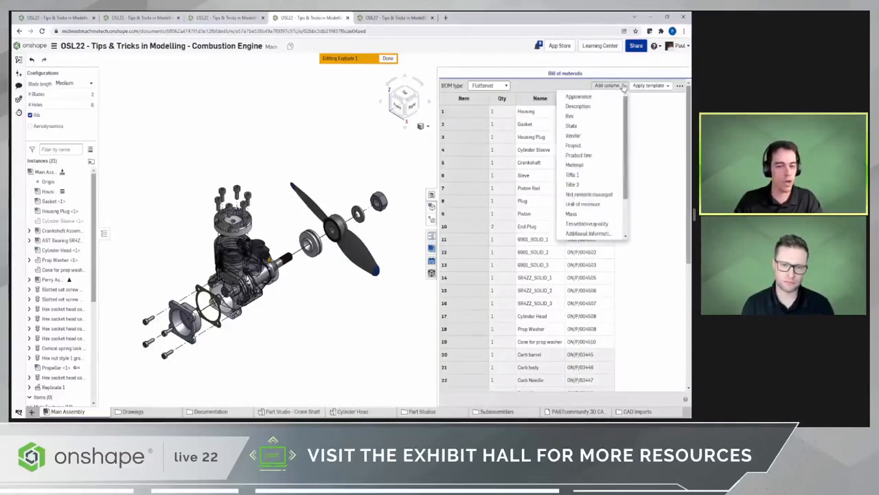
left_click(589, 165)
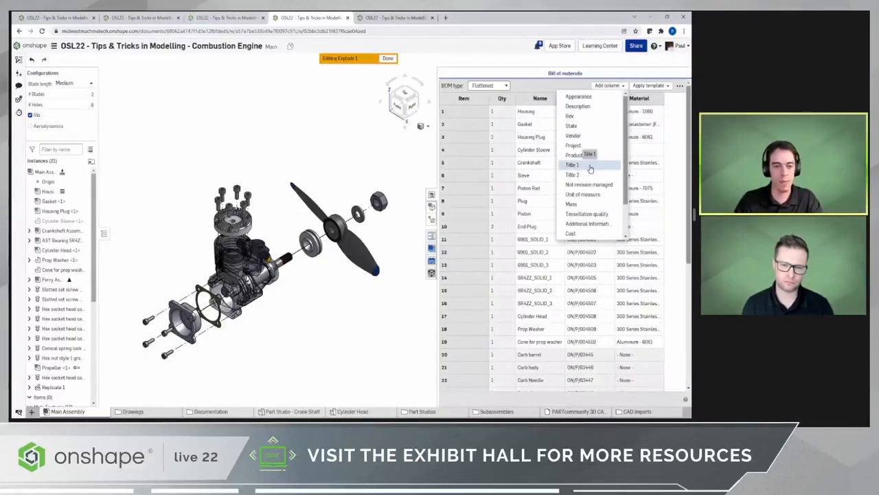
left_click(569, 89)
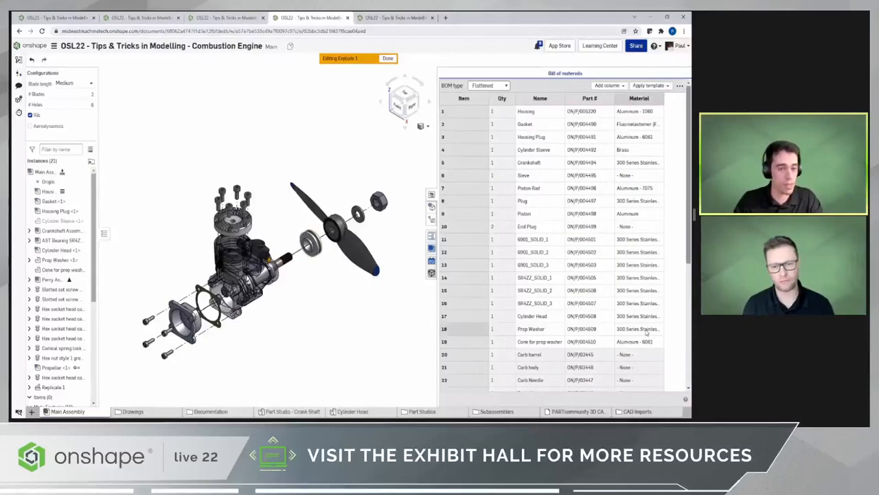
Copy the document's link, open it in a new incognito browser window, and expand the configuration area to show all options
left_click(290, 47)
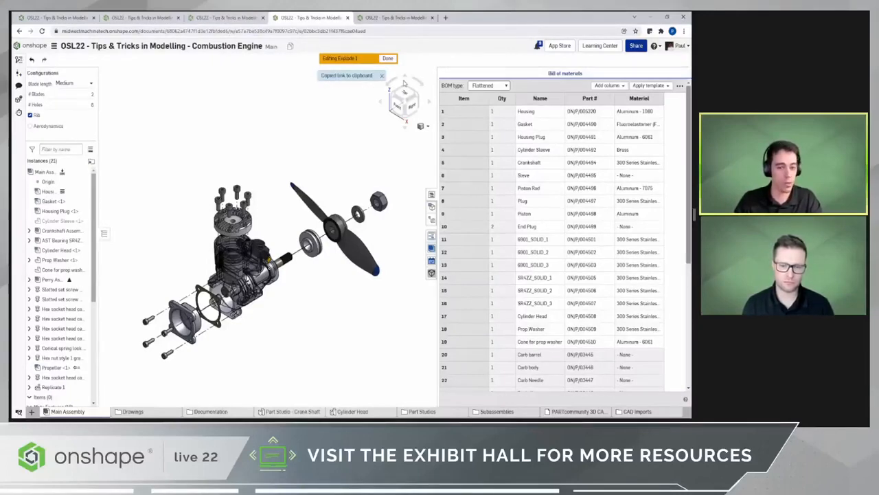
left_click(683, 31)
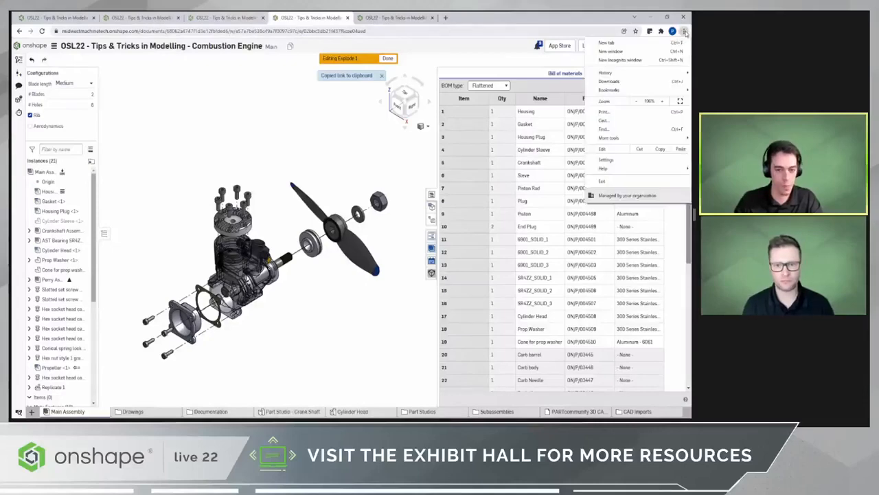
left_click(650, 63)
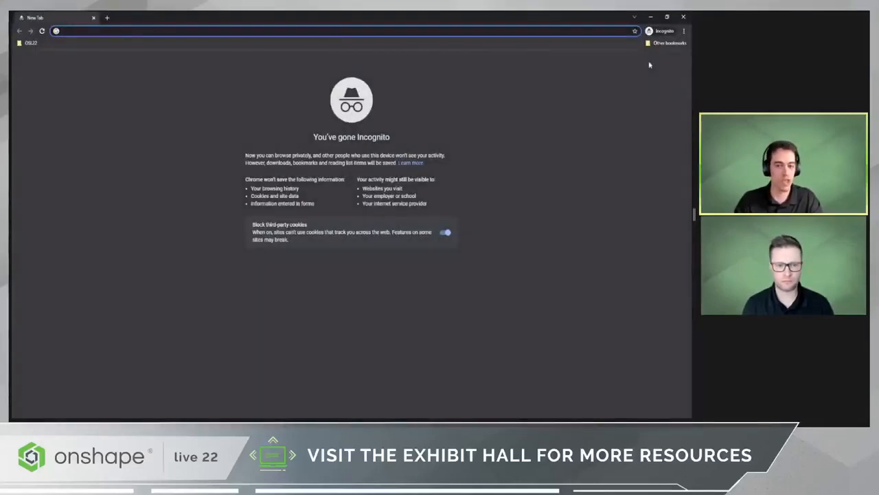
key("ctrl+v")
key("Return")
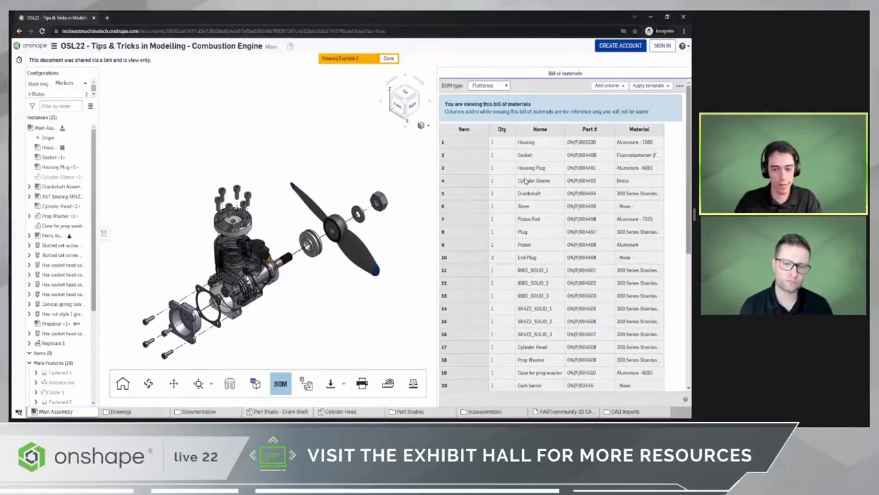
left_click_drag(64, 100, 60, 148)
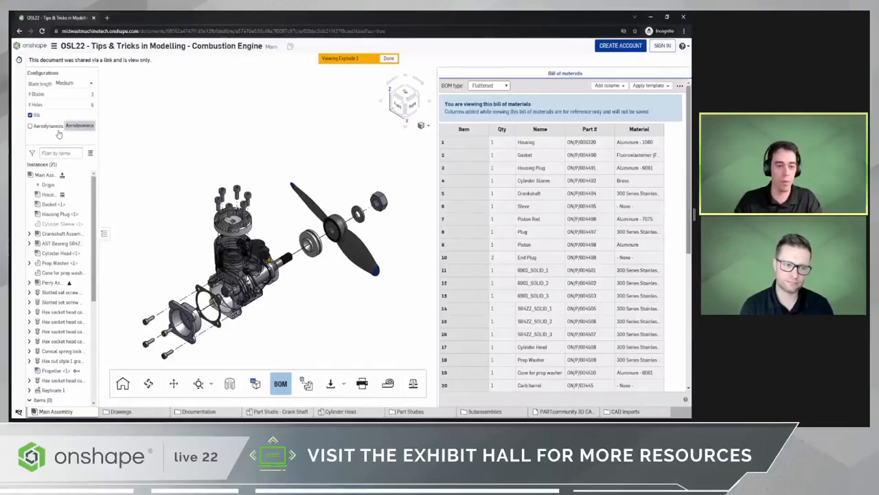
middle_click_drag(212, 175, 215, 140)
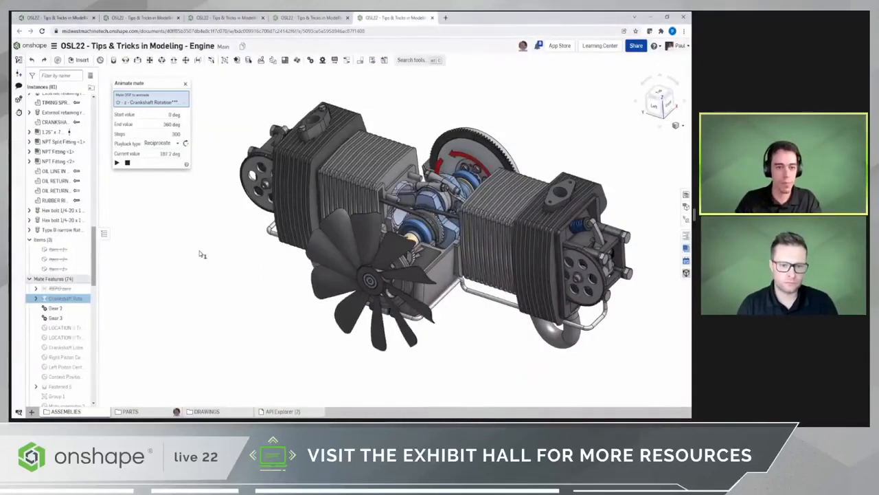
Isolate the crankshaft, expand the connectivity to the pistons, fan and flywheel, toggle hiding of transparent parts, and end the isolation
key("shift+i")
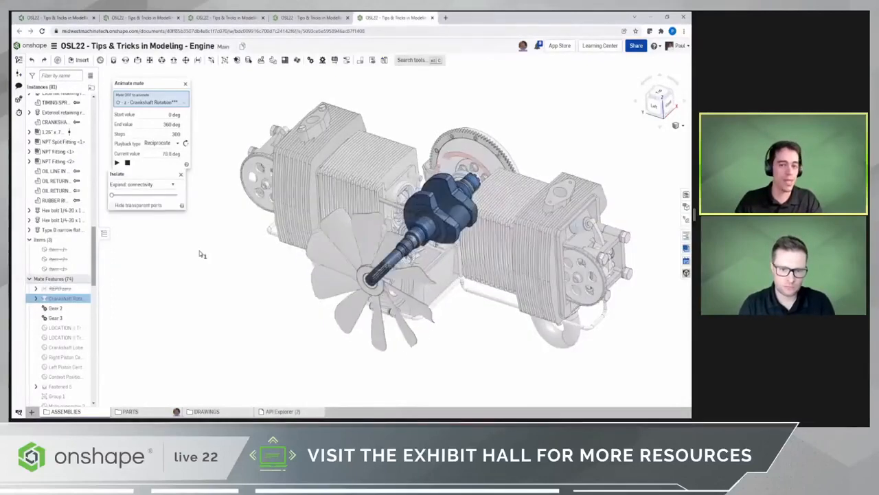
left_click_drag(112, 195, 124, 196)
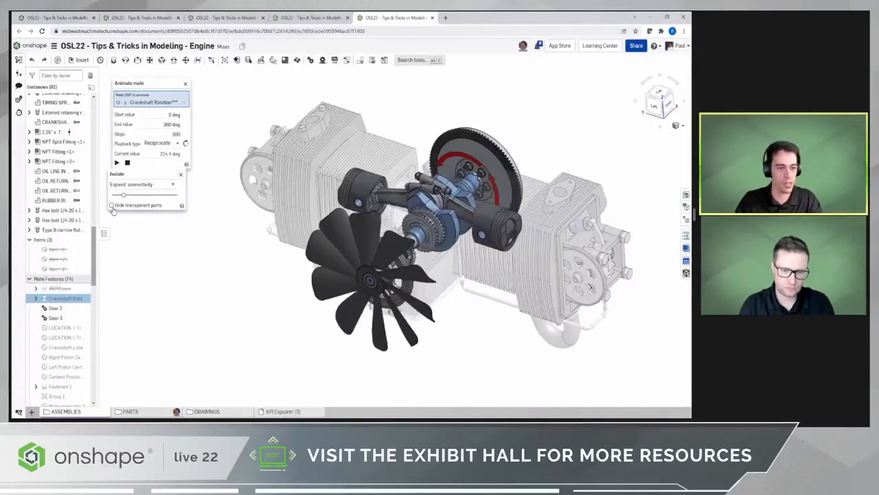
left_click(112, 206)
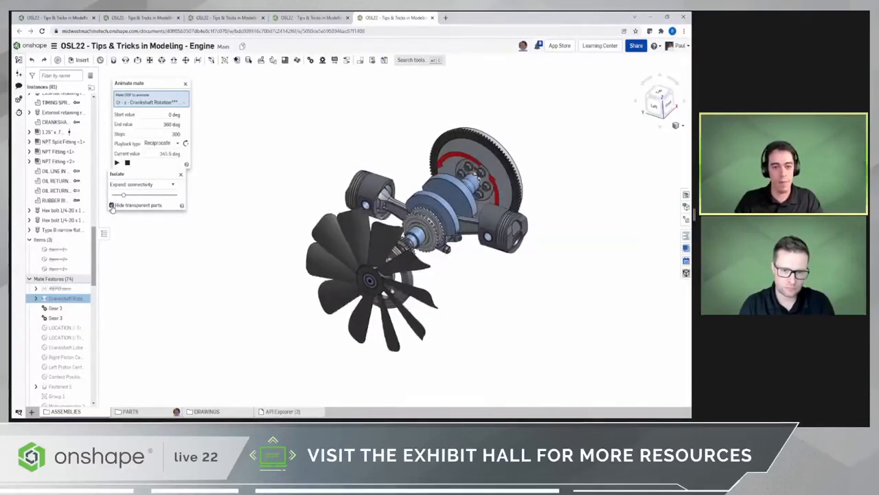
left_click(112, 205)
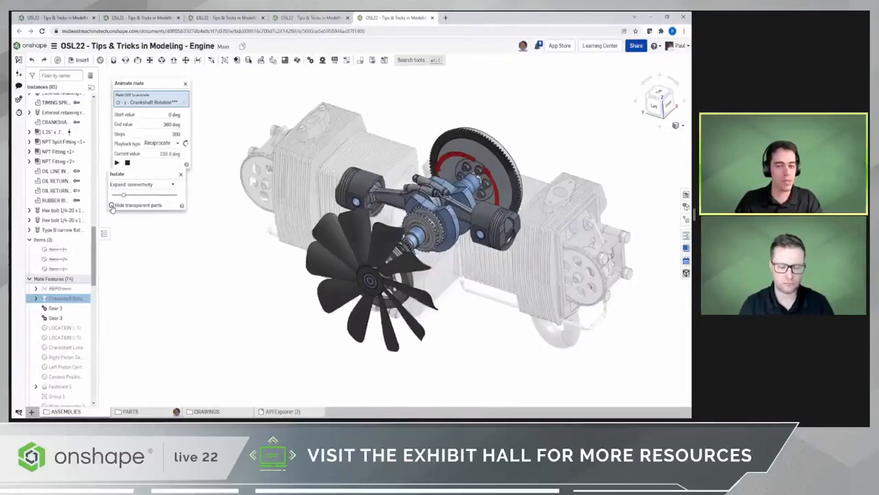
left_click(180, 174)
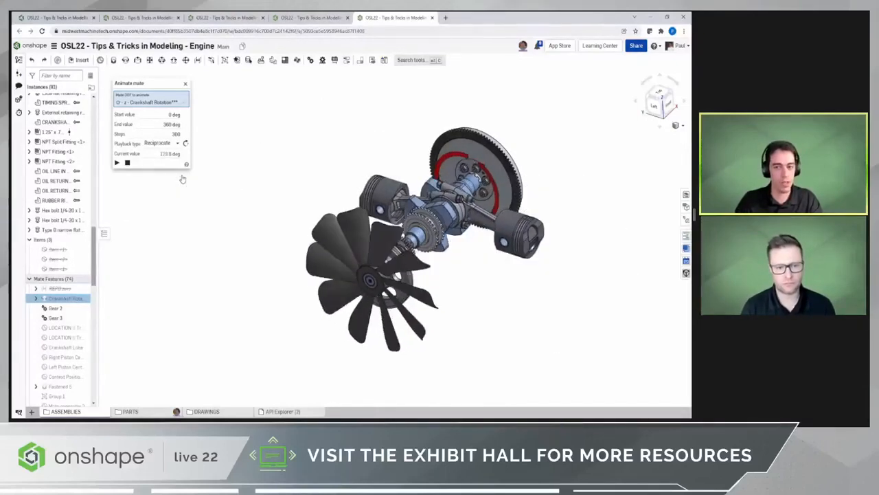
Show the engine cylinder block as transparent while the crankshaft animates, end the transparency, and close the mate animation
right_click(485, 225)
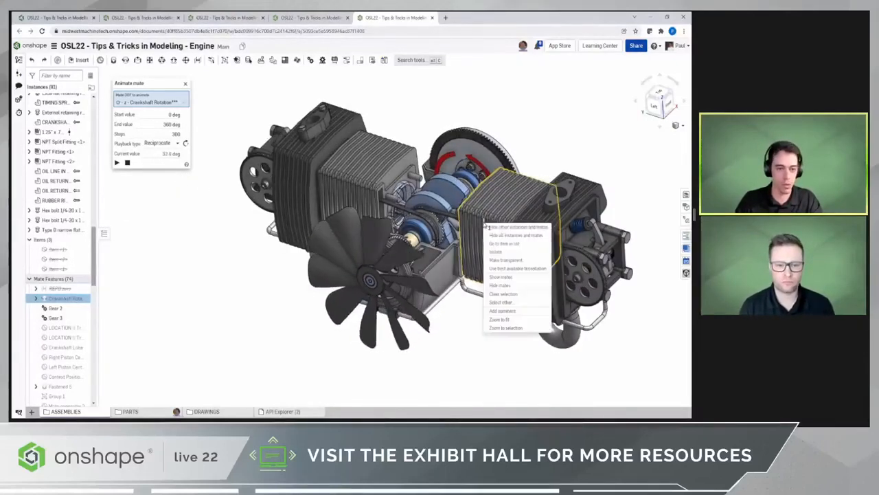
left_click(532, 261)
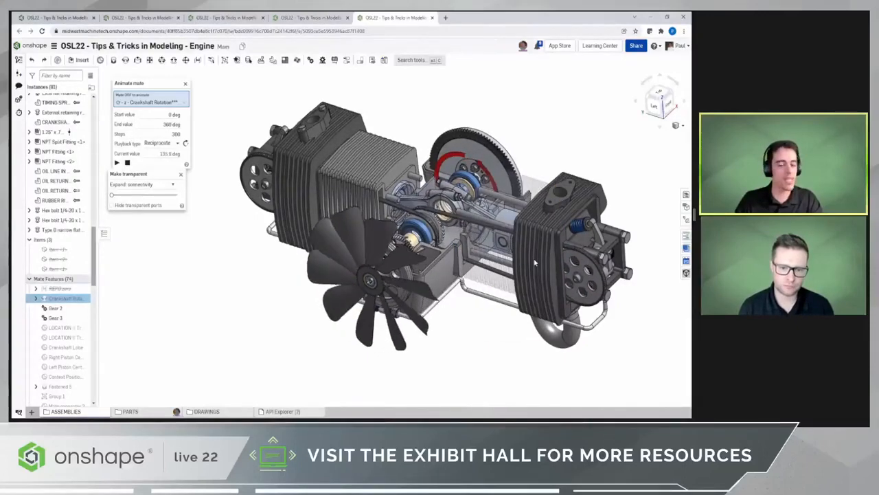
left_click(182, 173)
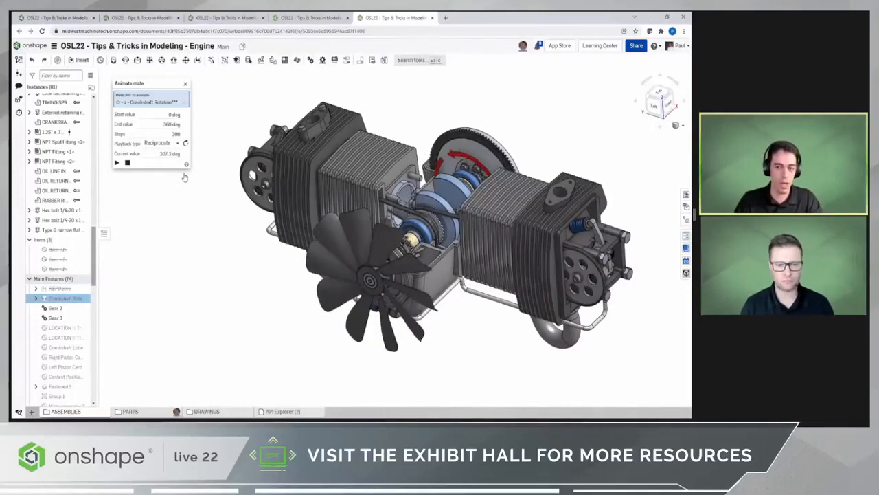
left_click(184, 85)
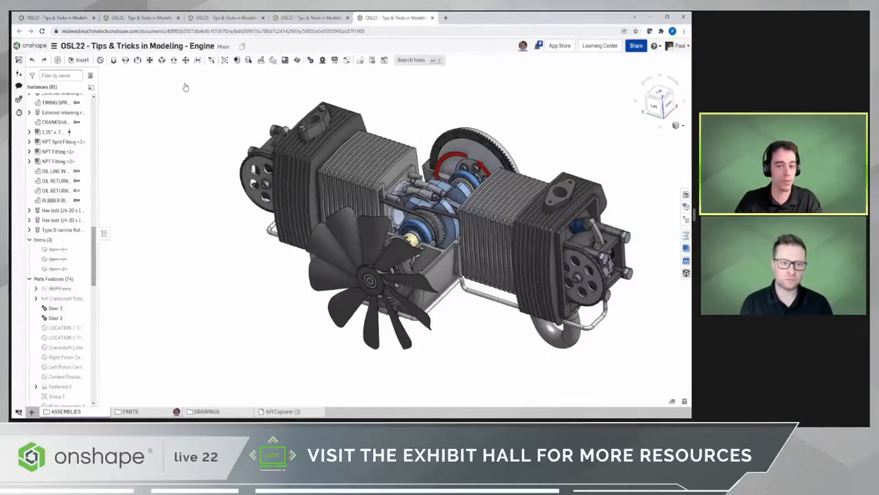
Hide the instance list, tile the browser beside the second user's window, and follow the presenter's view from that window
left_click(104, 235)
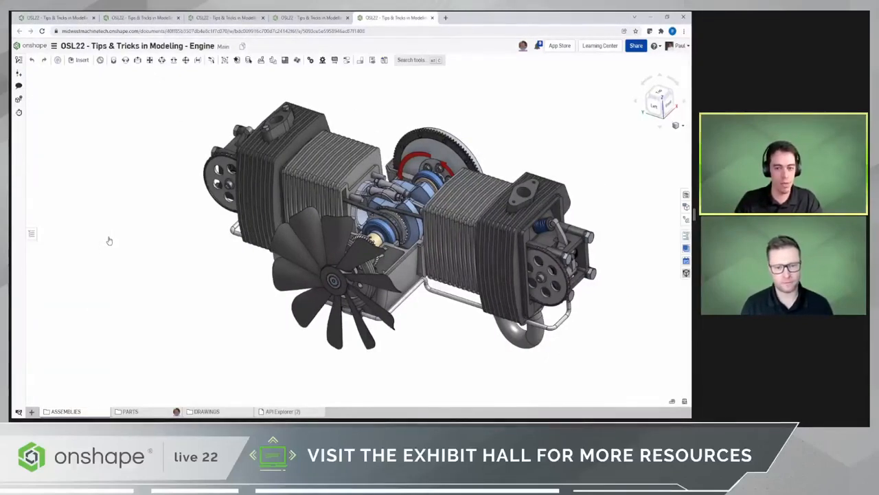
key("super+Left")
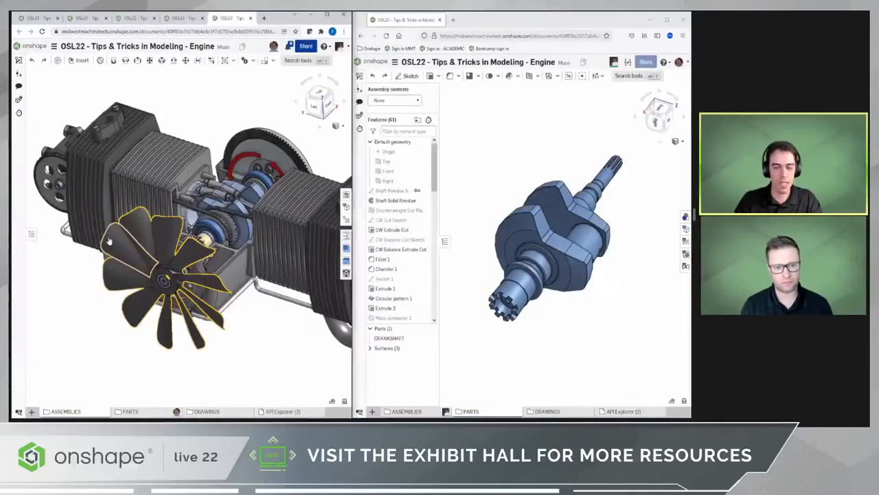
scroll(108, 219, "down", 3)
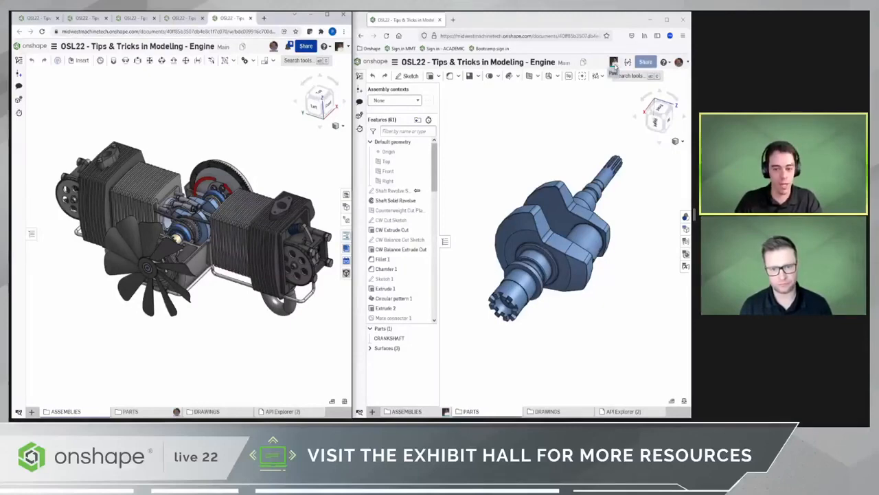
left_click(614, 62)
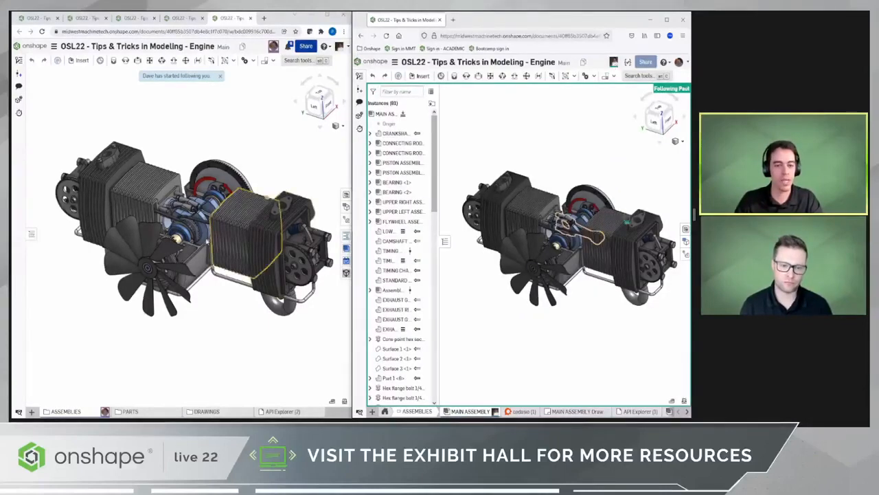
Turn on perspective for the main assembly and examine the engine from a different angle
right_click_drag(204, 259, 233, 259)
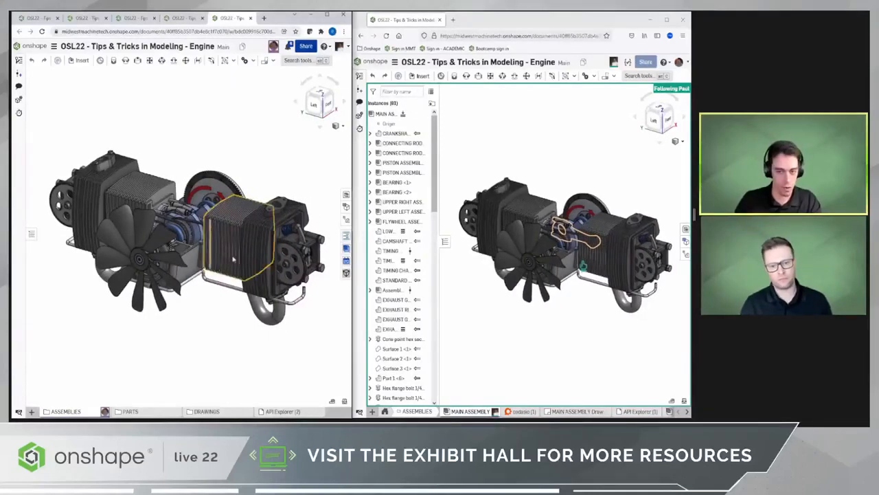
left_click(338, 127)
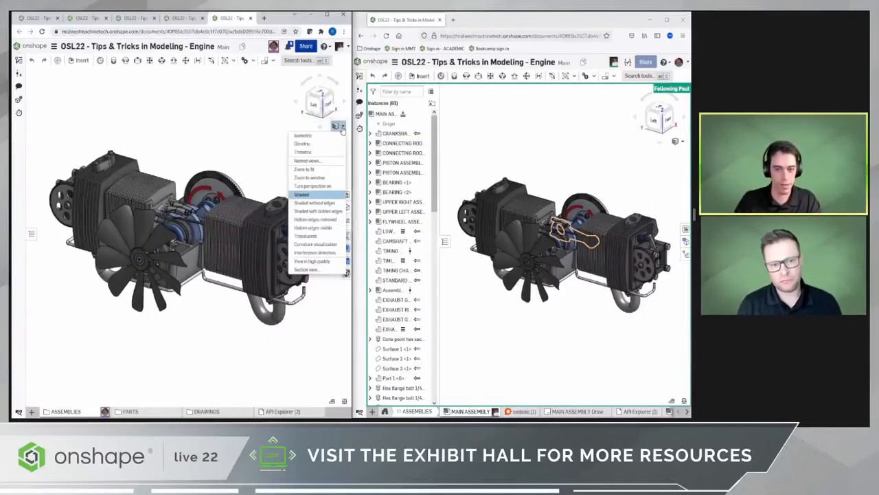
left_click(334, 188)
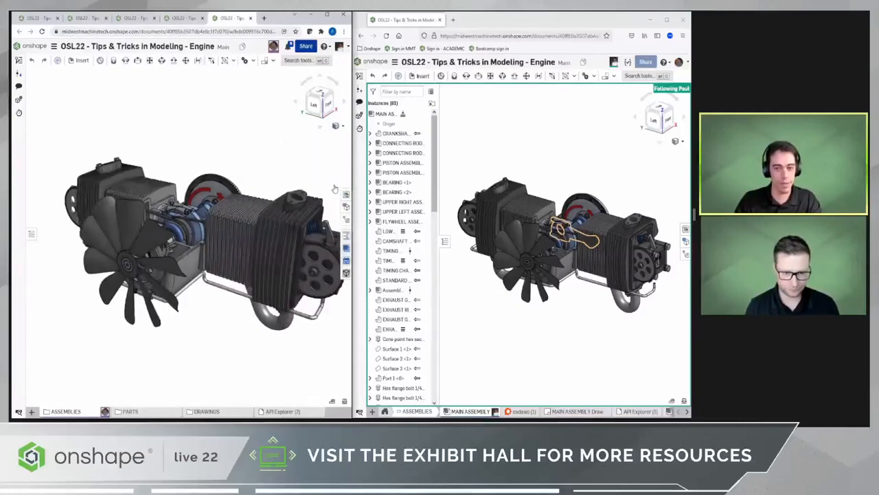
right_click_drag(248, 237, 233, 269)
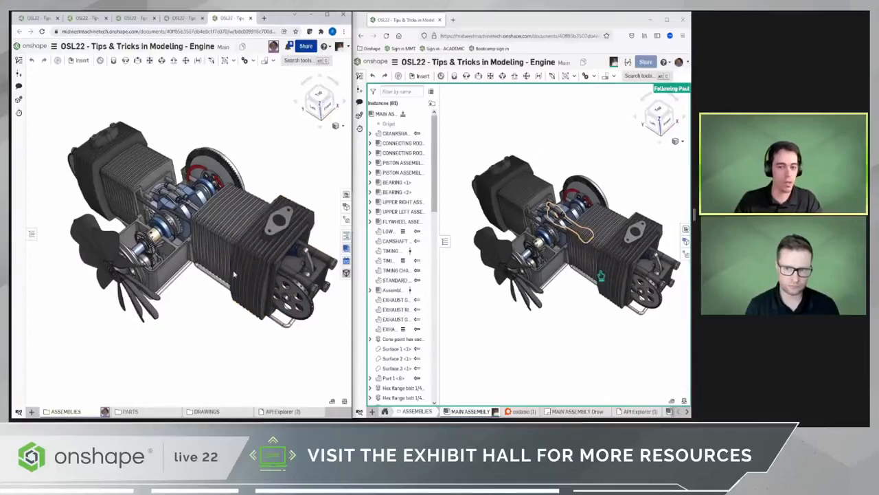
Apply the named view OSL22 view 2 to the main assembly and close the named views
left_click(341, 126)
left_click(335, 165)
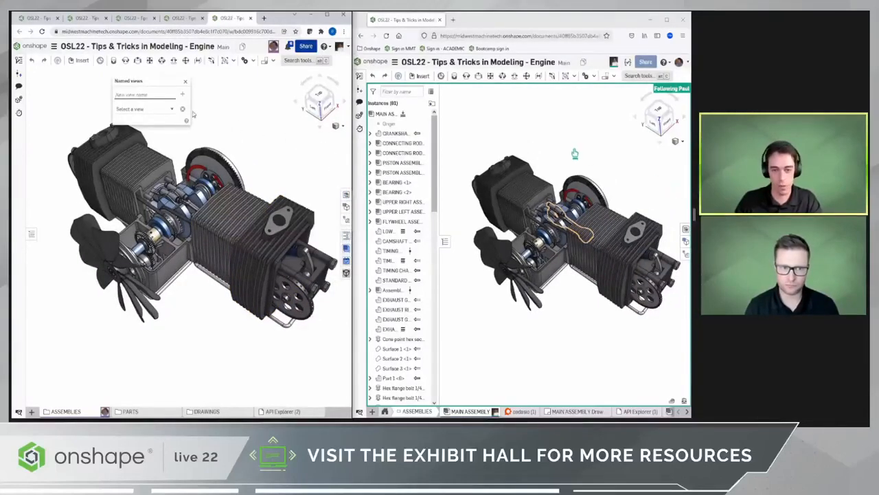
left_click(172, 109)
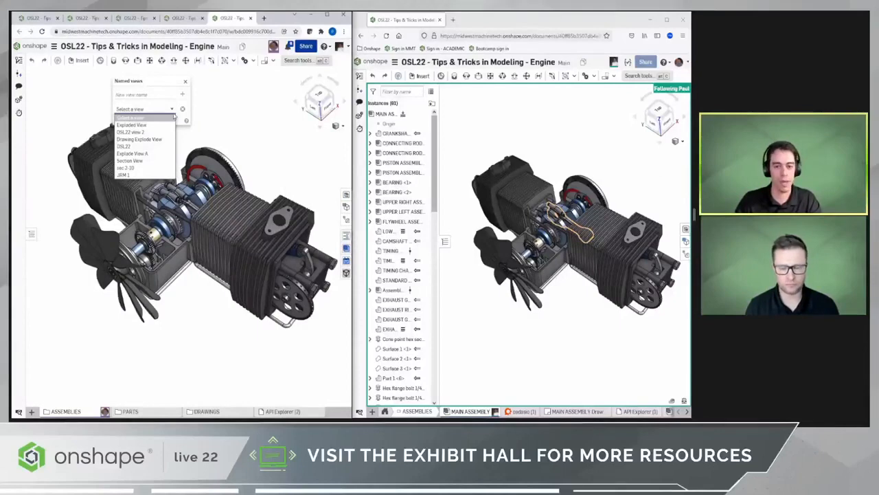
left_click(168, 132)
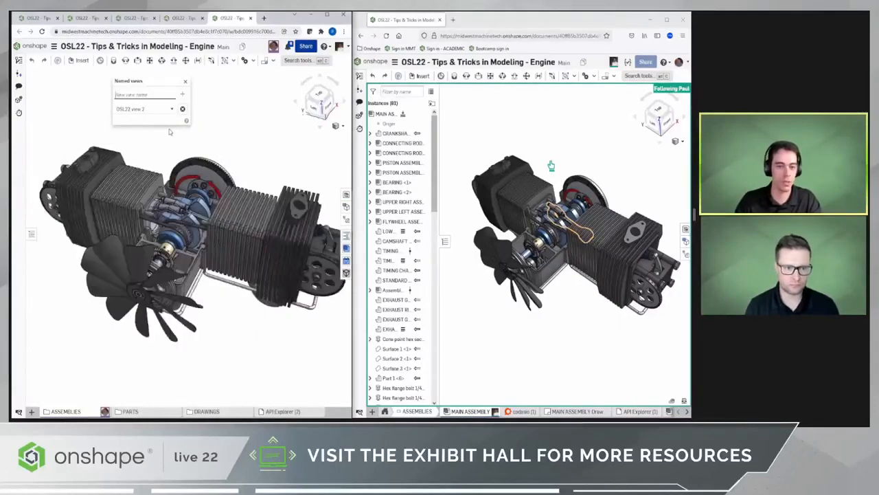
left_click(186, 84)
Start a section view from the cooling fan's hub face and offset the plane into the crankcase to cut through the timing gears
key("shift+x")
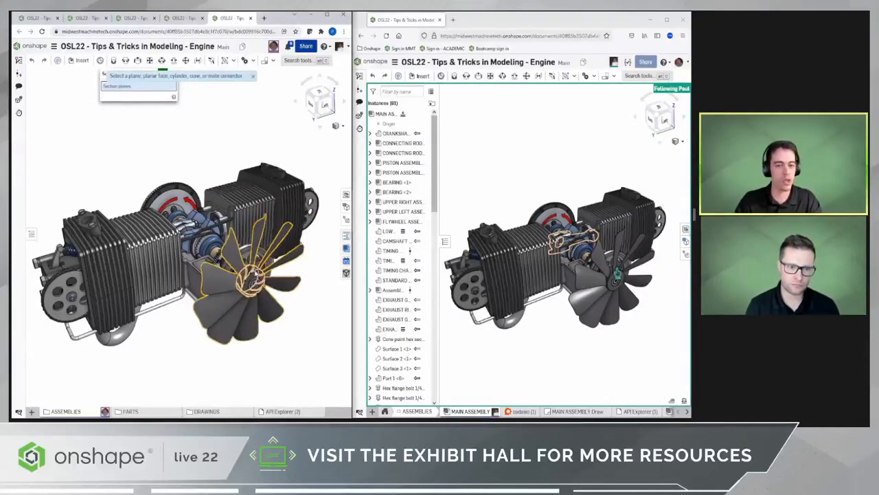
left_click(261, 275)
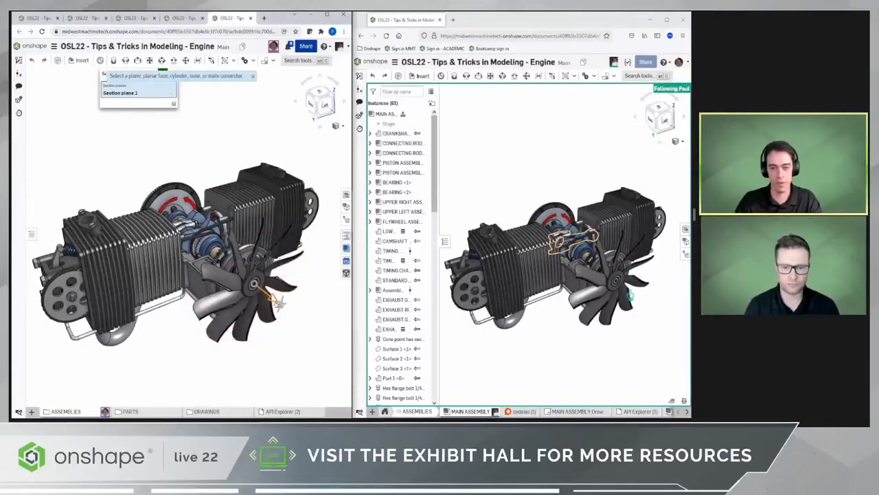
left_click_drag(263, 291, 232, 260)
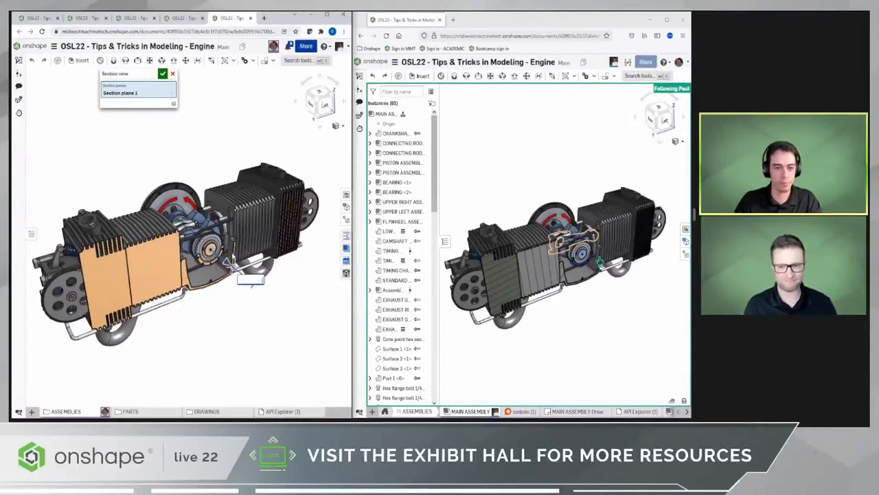
left_click_drag(228, 260, 245, 275)
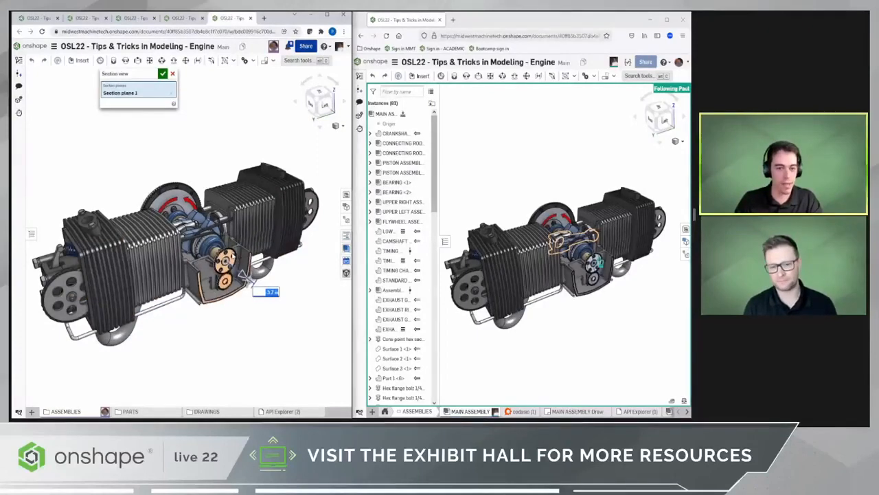
Add a second section plane through the crankshaft using the round part behind the gears, accept the section view, and turn it off
scroll(189, 247, "up", 5)
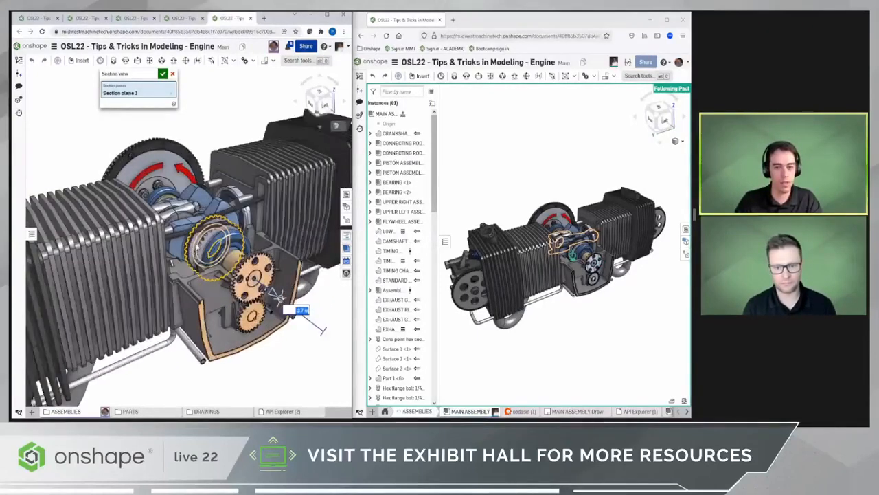
scroll(193, 246, "up", 3)
left_click(238, 263)
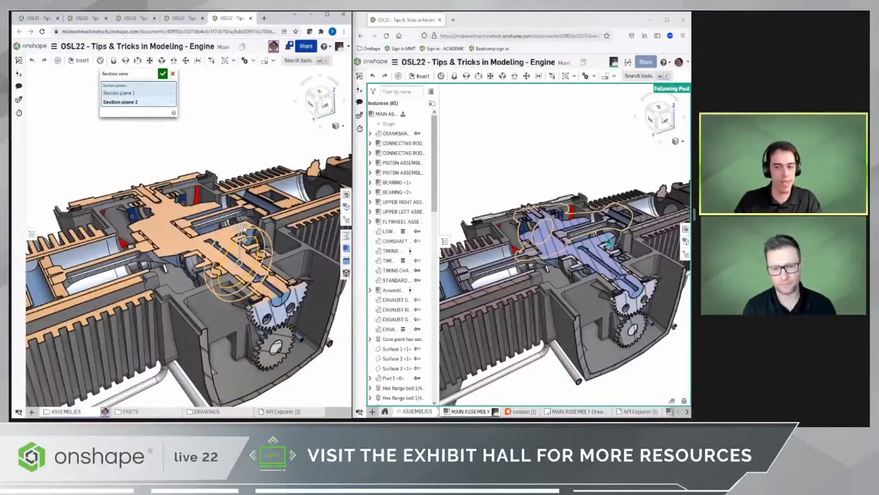
scroll(235, 267, "down", 5)
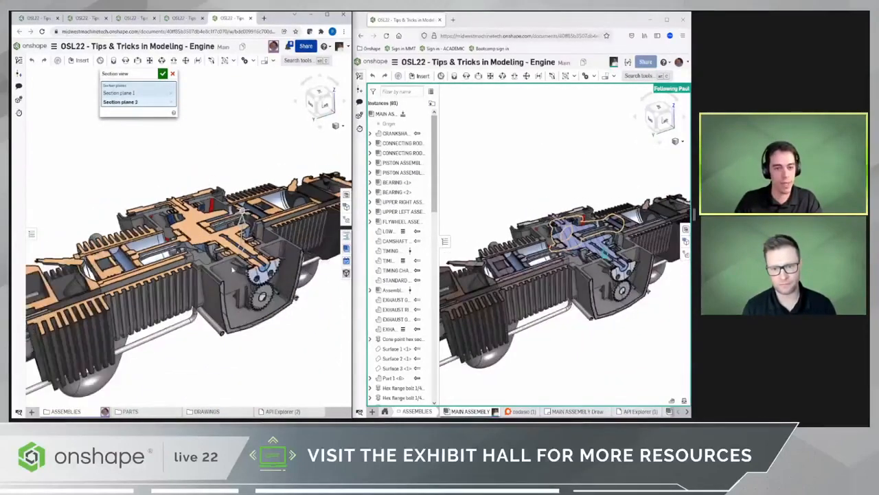
right_click_drag(232, 270, 205, 256)
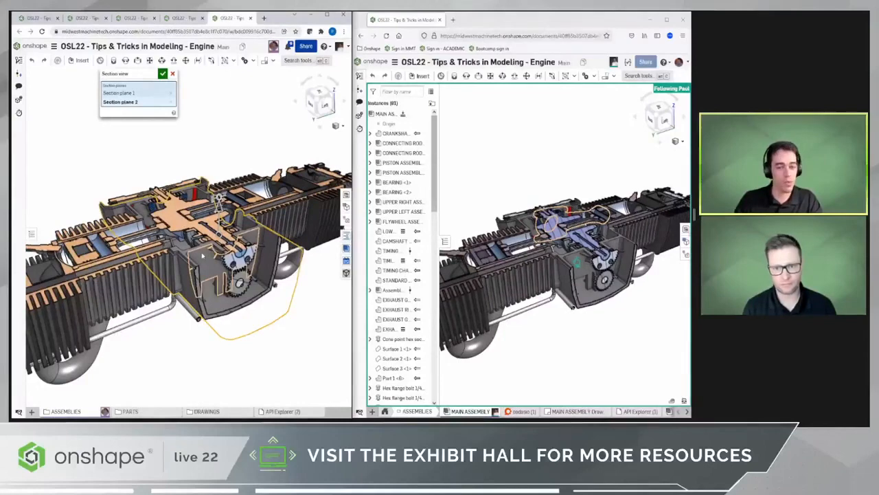
left_click(162, 73)
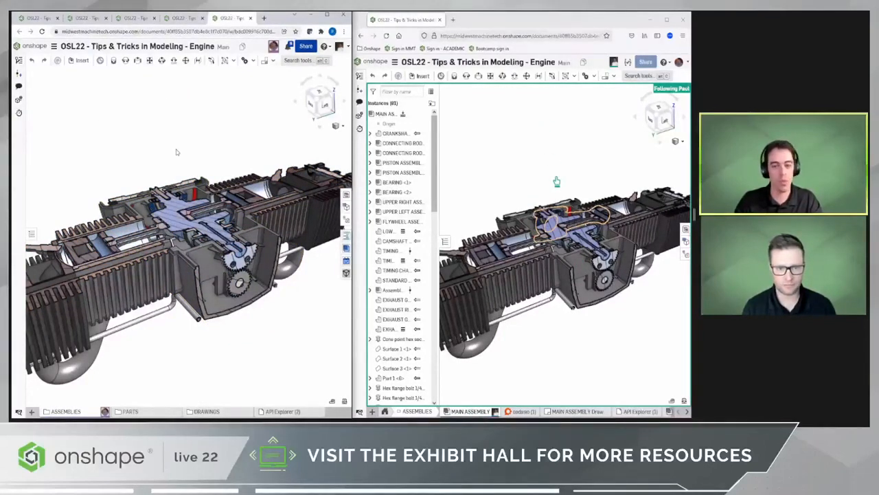
key("shift+x")
key("f")
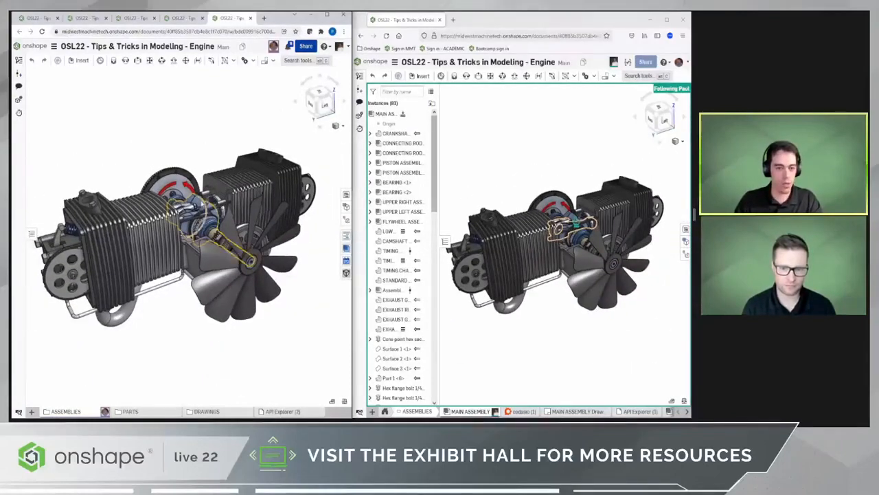
Run interference detection on the whole MAIN ASSEMBLY
left_click(338, 126)
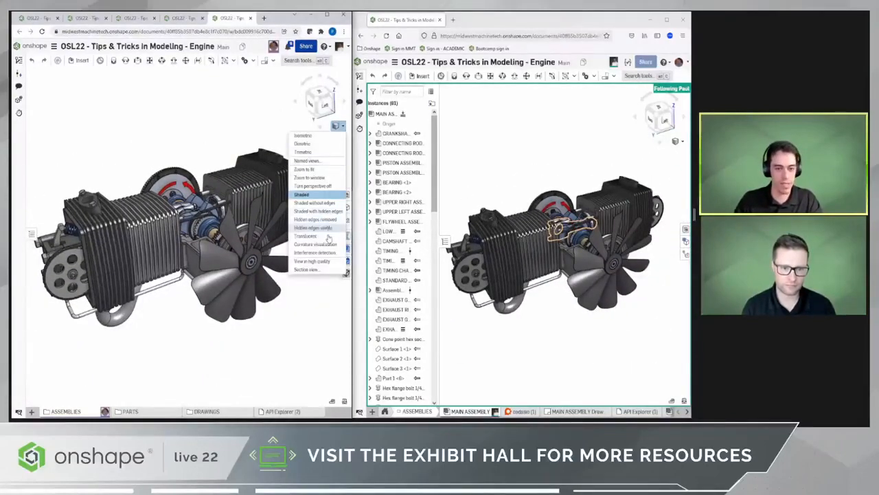
left_click(338, 253)
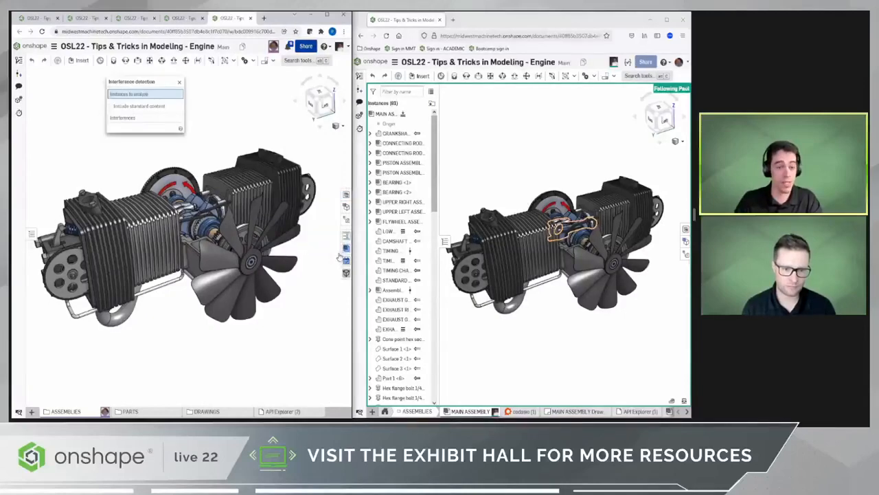
left_click(31, 233)
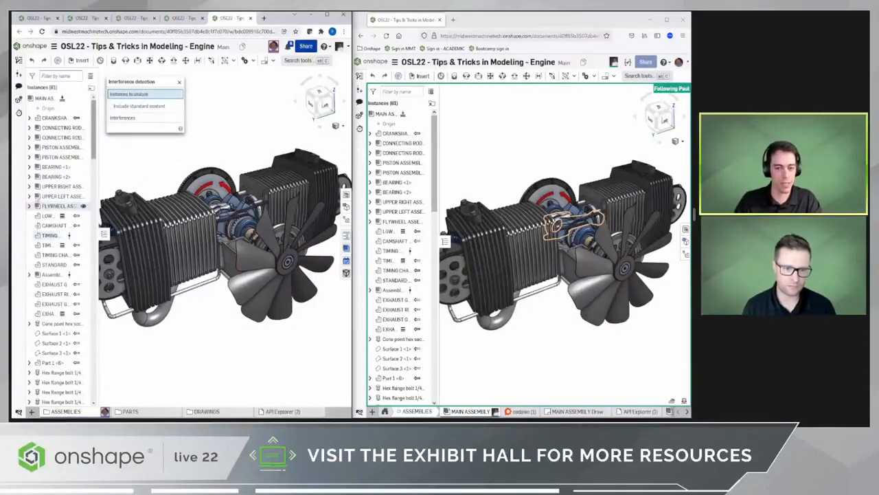
left_click(44, 98)
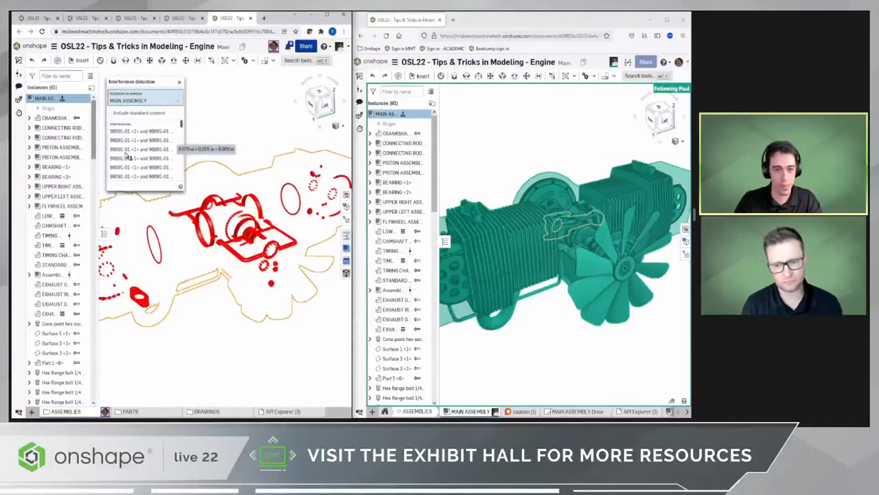
Browse the detected interferences, highlight the CAMSHAFT BUSHING A <1> interference in the model, and close interference detection
scroll(236, 312, "down", 4)
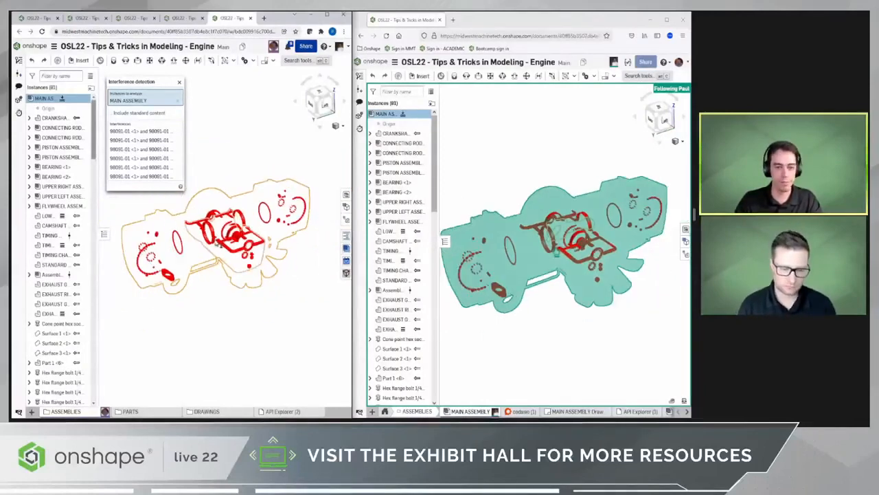
scroll(163, 151, "down", 5)
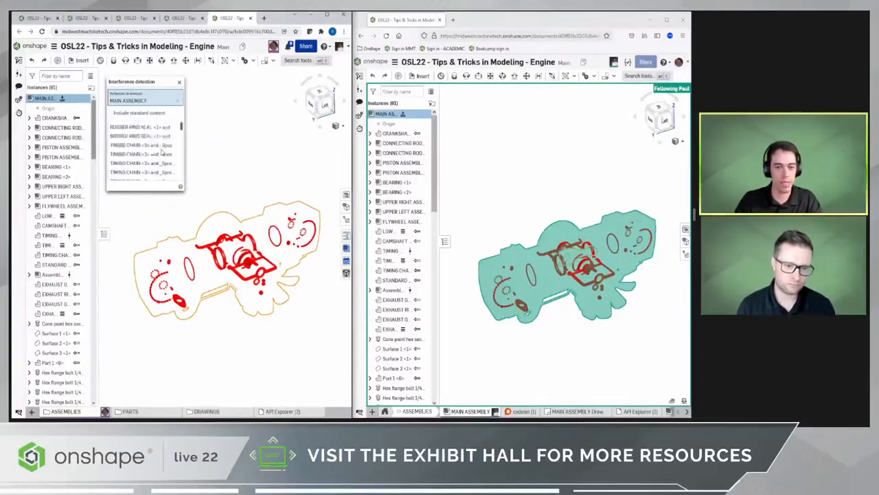
scroll(163, 151, "down", 4)
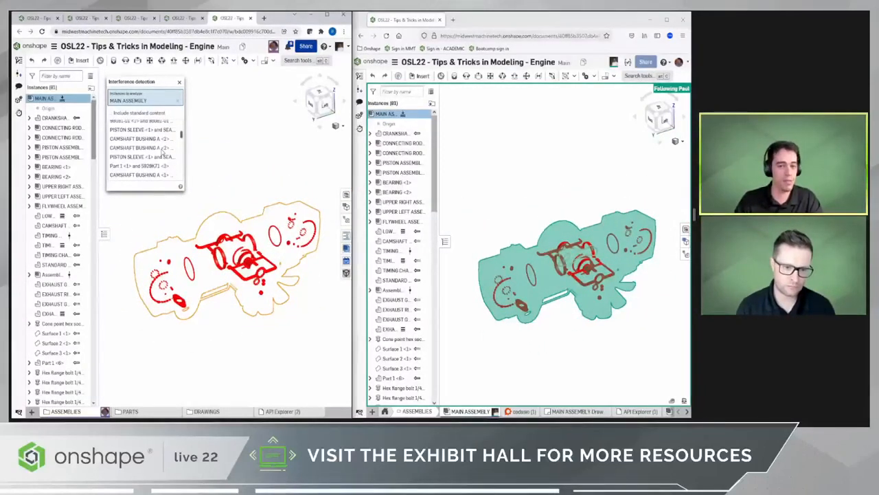
left_click(150, 176)
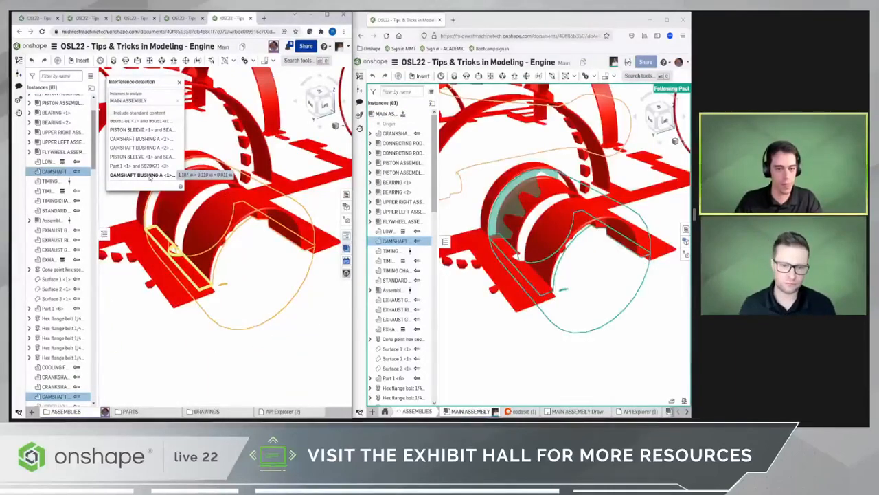
left_click(179, 83)
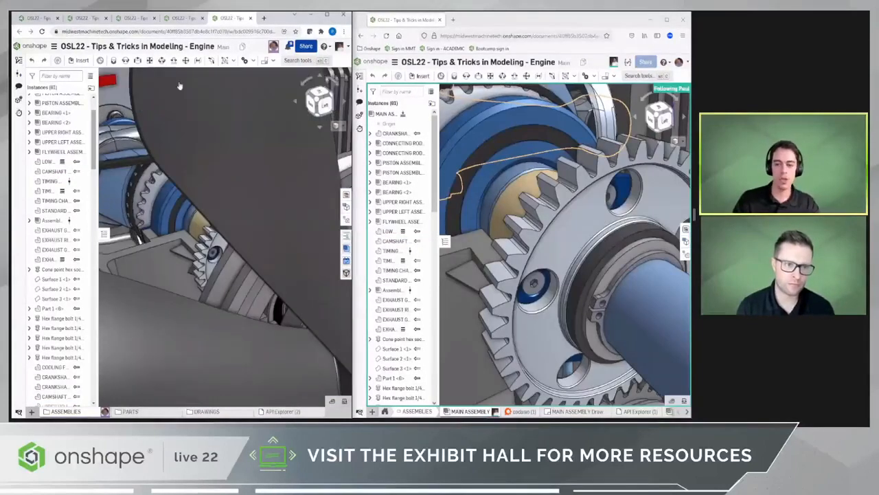
Switch from the engine assembly to the cooling fan's FAN Part Studio
key("f")
right_click(266, 276)
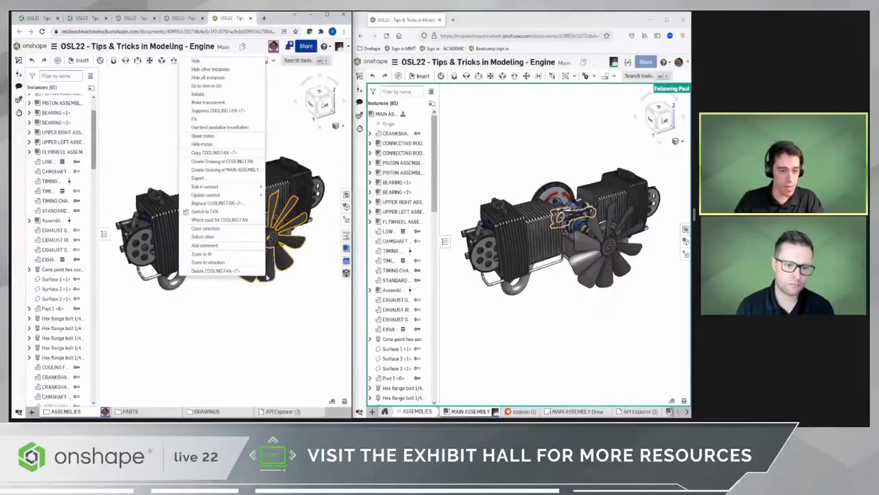
left_click(232, 213)
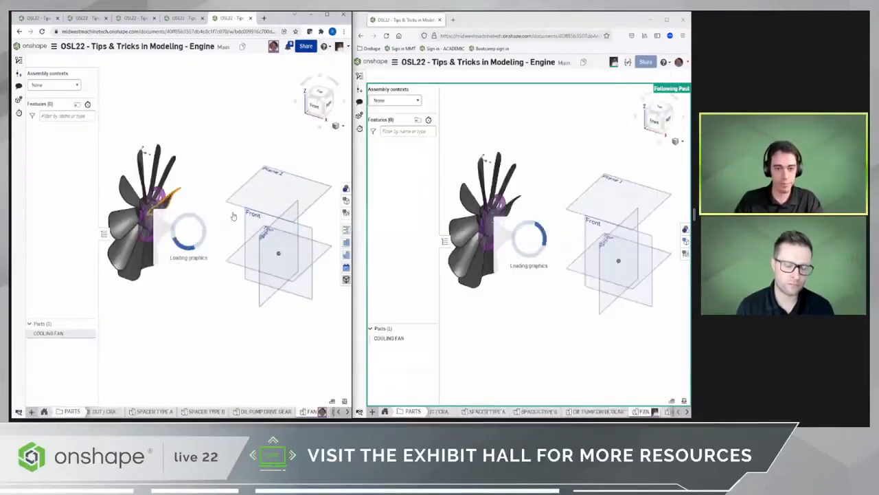
Turn on perspective for the cooling fan and inspect its blades and hub at close range
right_click_drag(234, 216, 277, 281)
left_click(264, 280)
middle_click_drag(247, 276, 265, 287)
right_click_drag(265, 286, 266, 250)
left_click(342, 129)
left_click(336, 187)
scroll(230, 240, "up", 2)
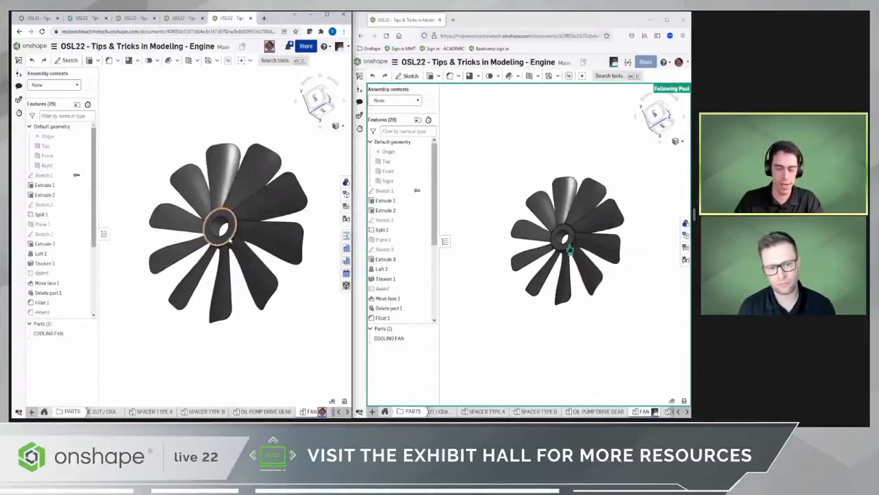
scroll(230, 239, "up", 2)
middle_click_drag(230, 239, 214, 244)
Apply curvature visualization to the cooling fan, increase the stripe count, examine the blade surfaces, and accept the settings
left_click(344, 128)
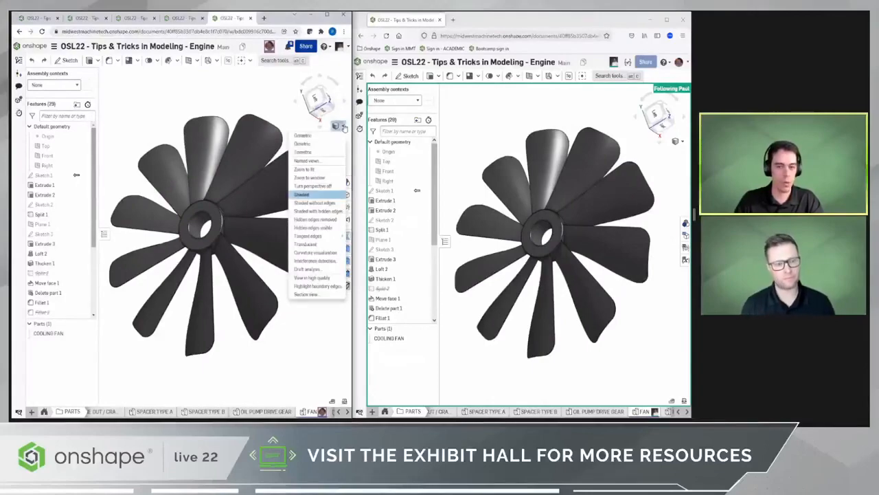
left_click(316, 252)
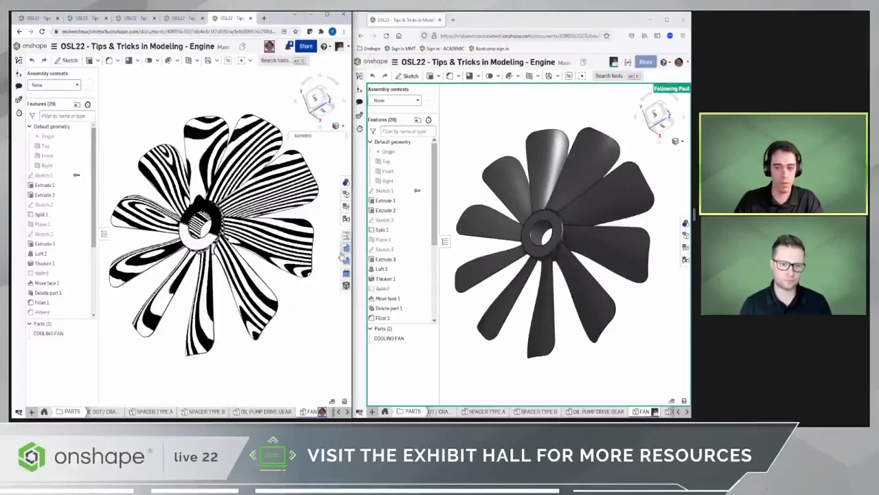
right_click_drag(292, 271, 282, 235)
left_click(163, 85)
scroll(163, 84, "up", 15)
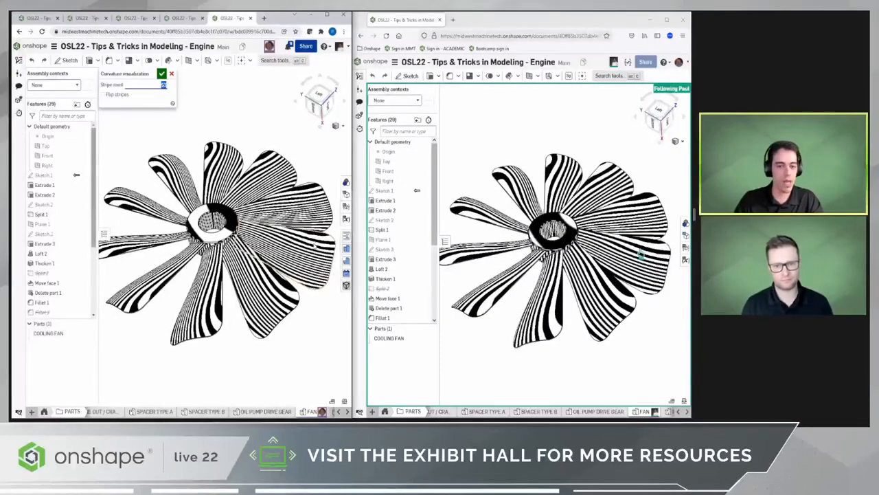
scroll(314, 245, "up", 3)
right_click_drag(302, 248, 190, 139)
left_click(162, 73)
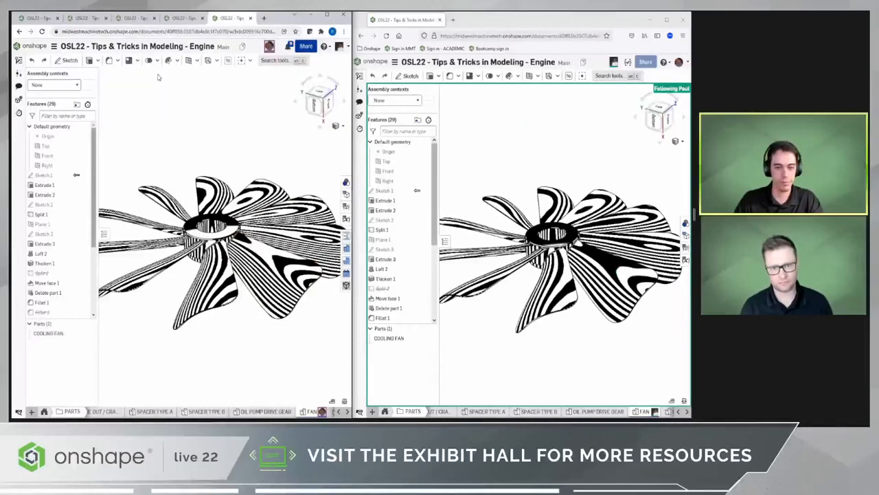
Display the cooling fan as shaded with hidden edges and inspect the edges inside its hub
left_click(343, 127)
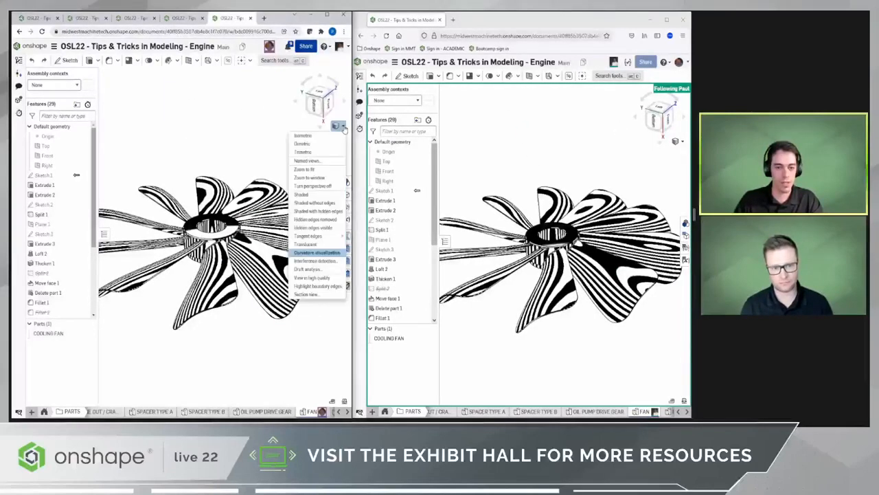
left_click(338, 211)
middle_click_drag(285, 202, 287, 194)
scroll(285, 204, "down", 2)
scroll(285, 203, "up", 5)
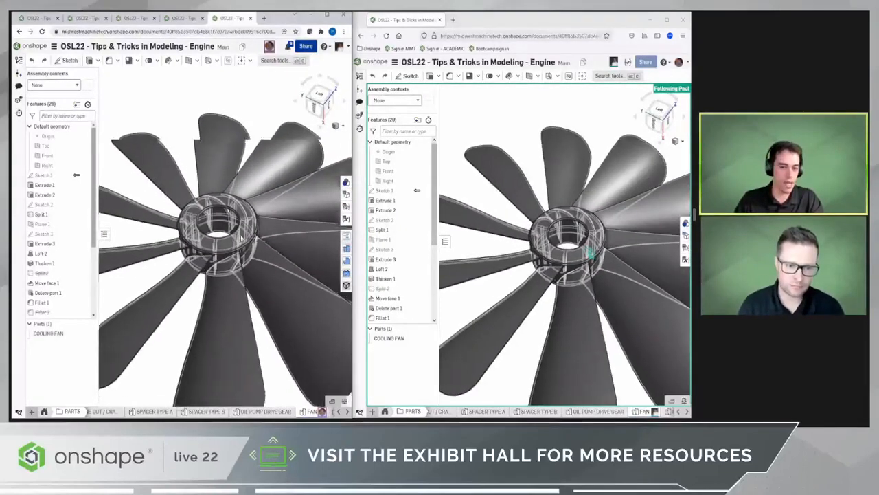
right_click_drag(240, 234, 228, 162)
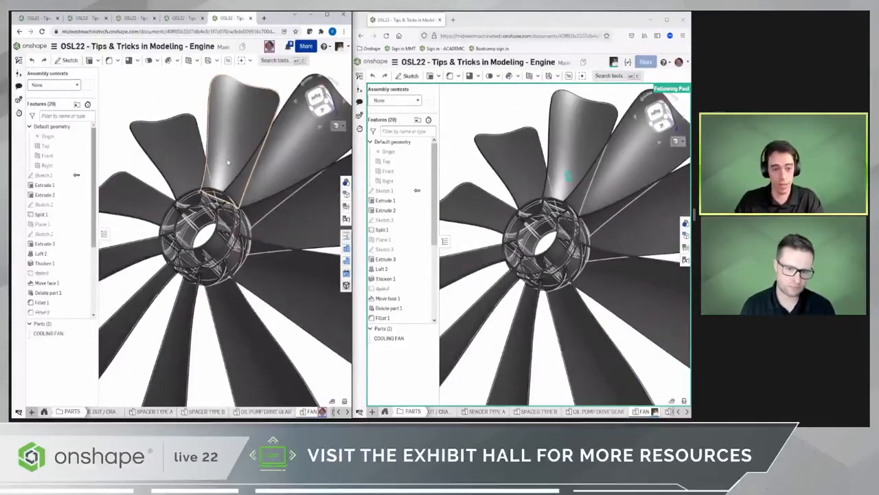